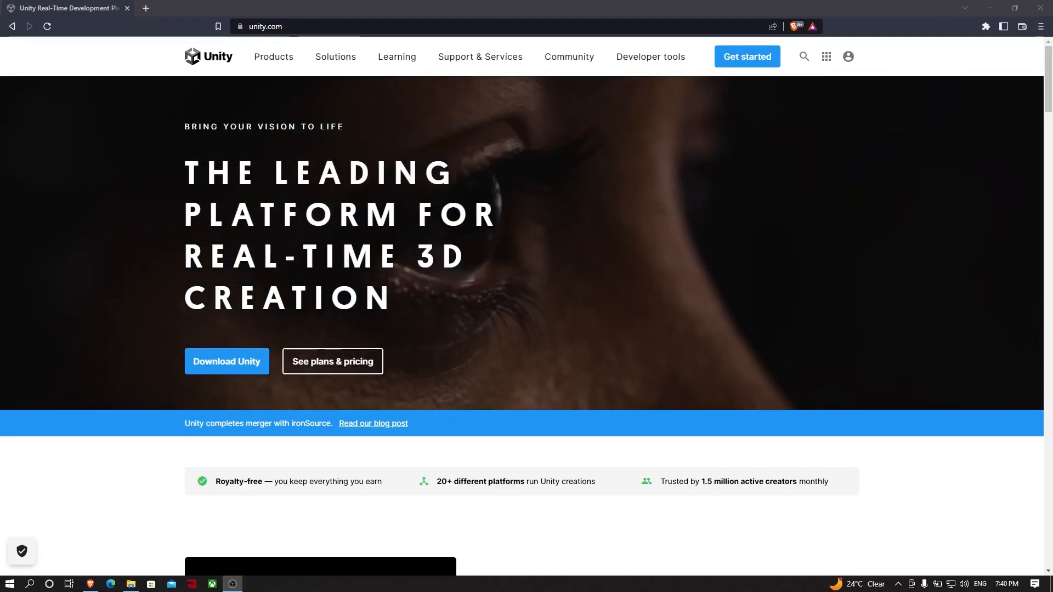
Sign in to the Unity account on unity.com.
mouse_move(270, 49)
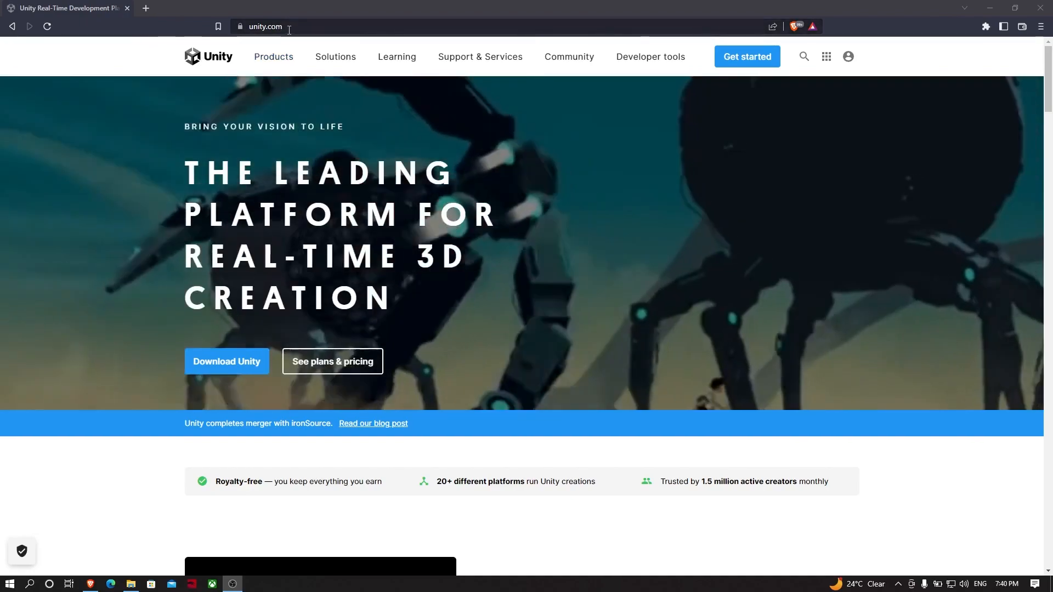
left_click(287, 25)
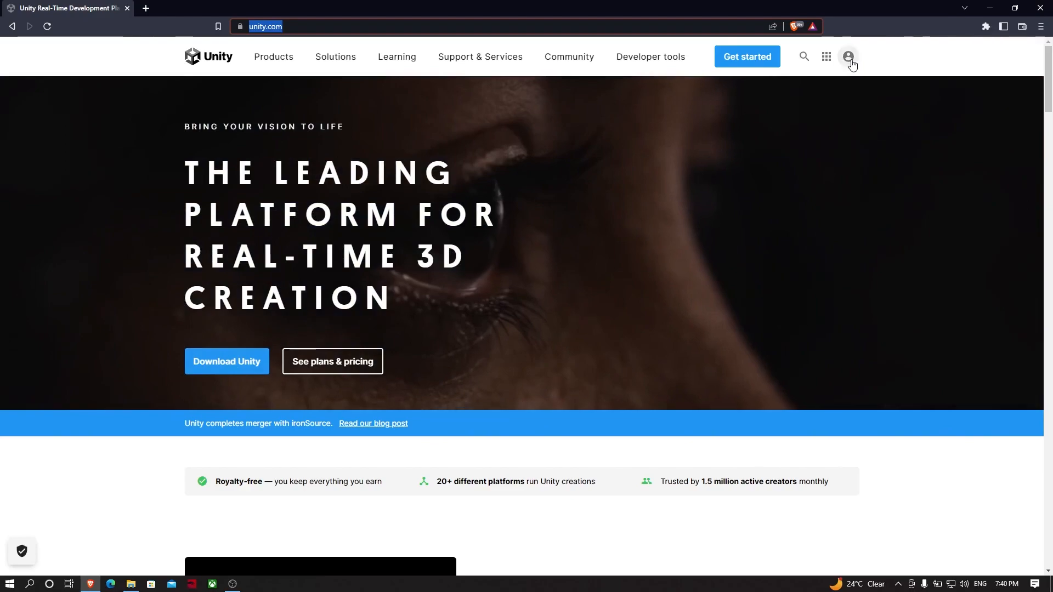
left_click(848, 57)
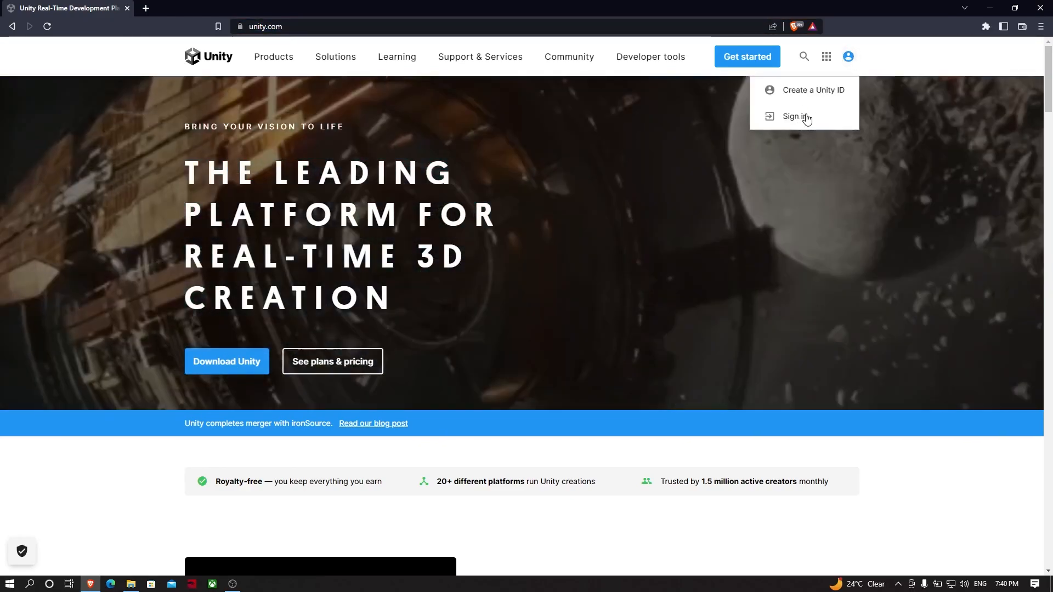
left_click(805, 117)
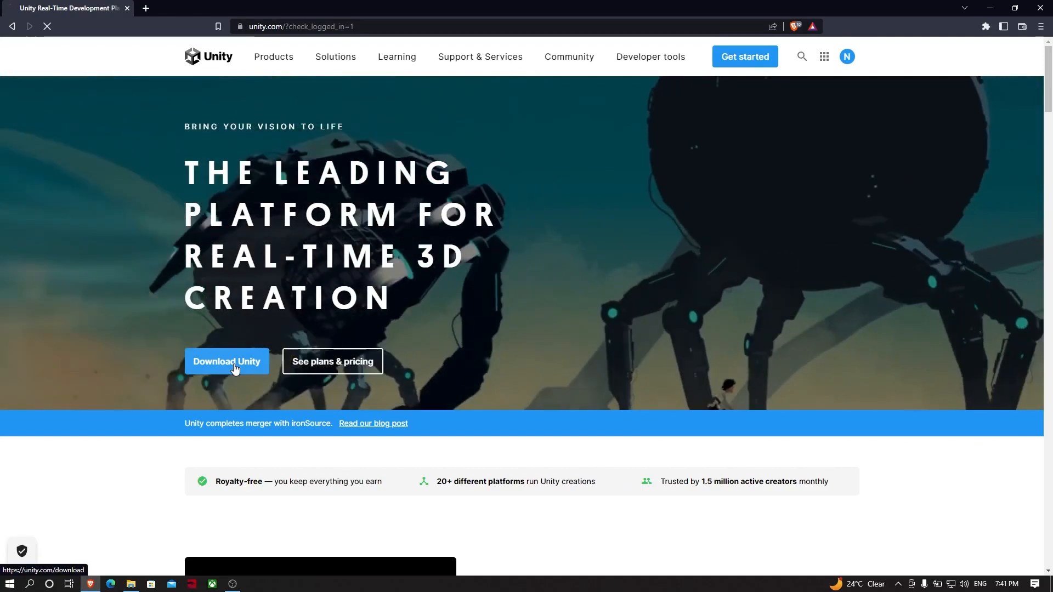
Try to download Unity for Windows from the website's download page.
left_click(234, 367)
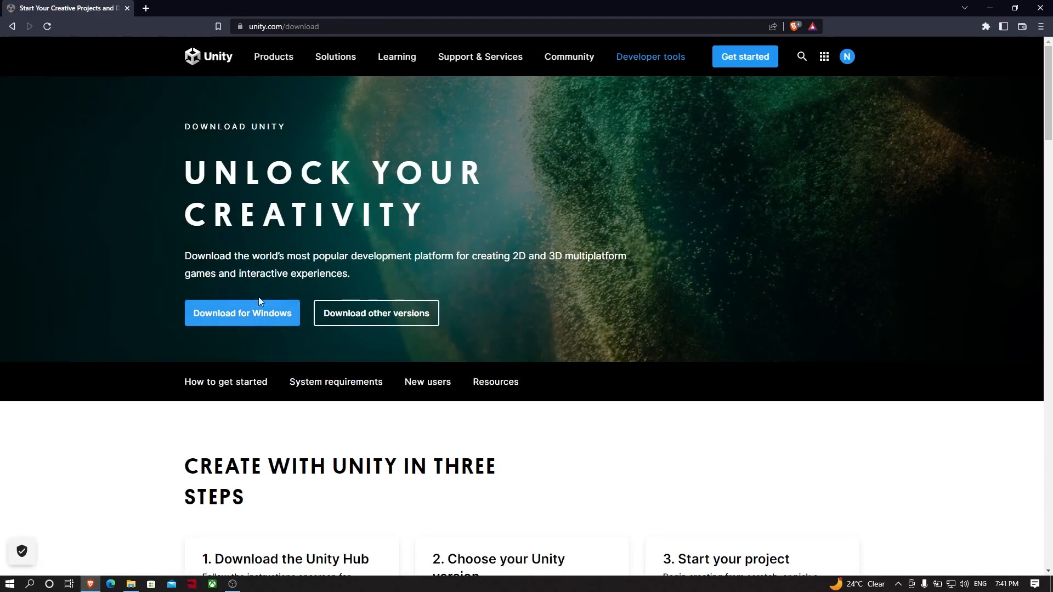
left_click(258, 314)
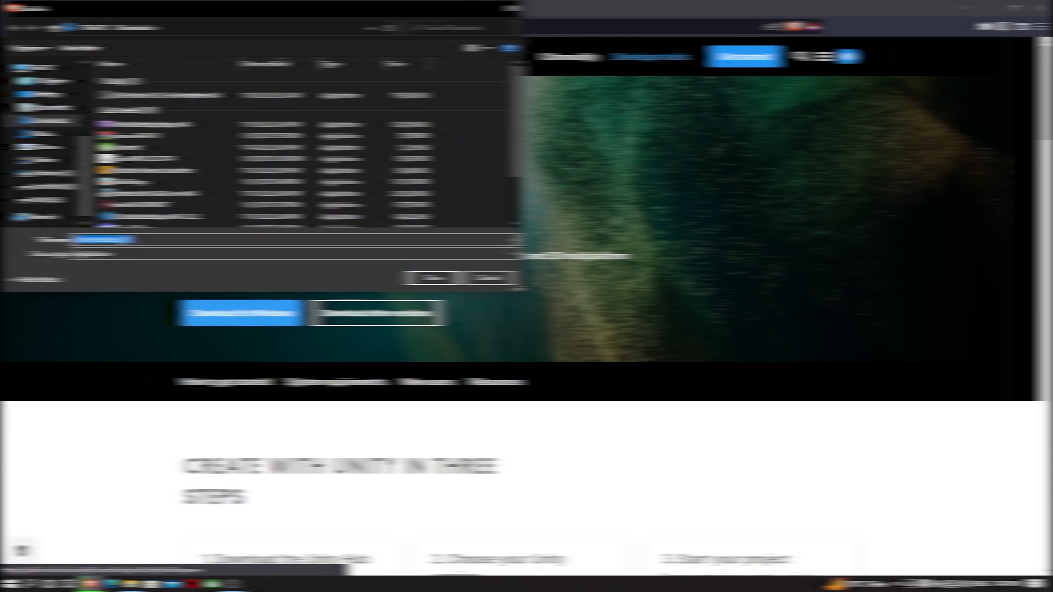
left_click(488, 280)
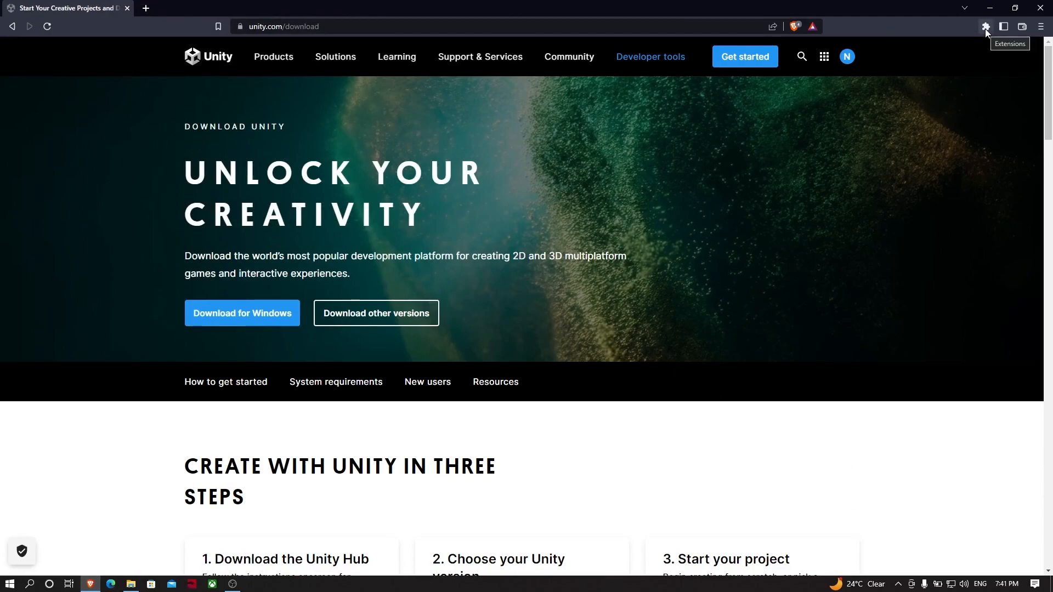
Switch to Unity Hub and show the installed editor versions.
key("super")
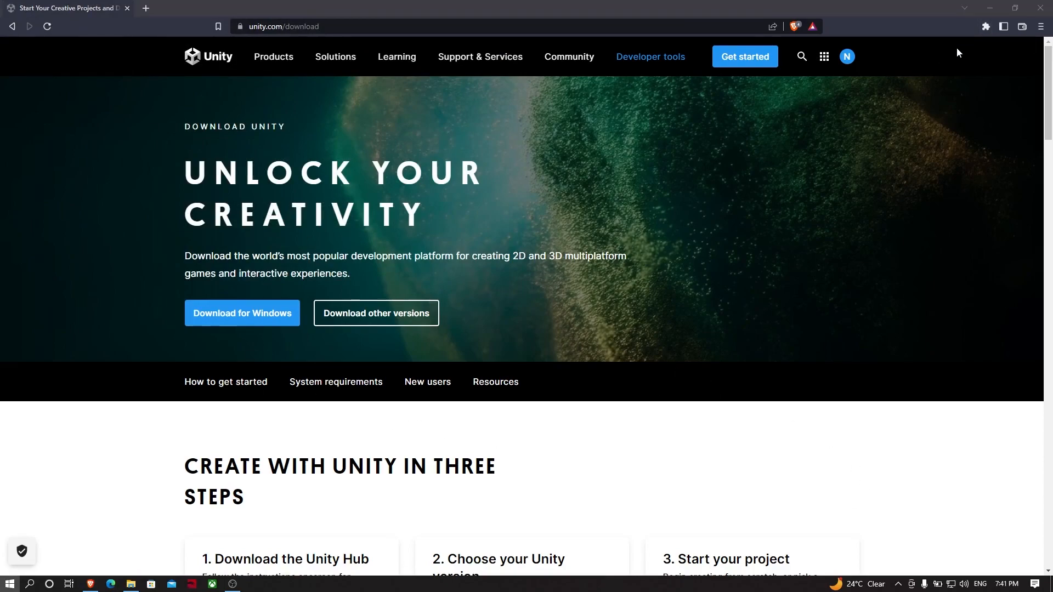
type("un")
key("Return")
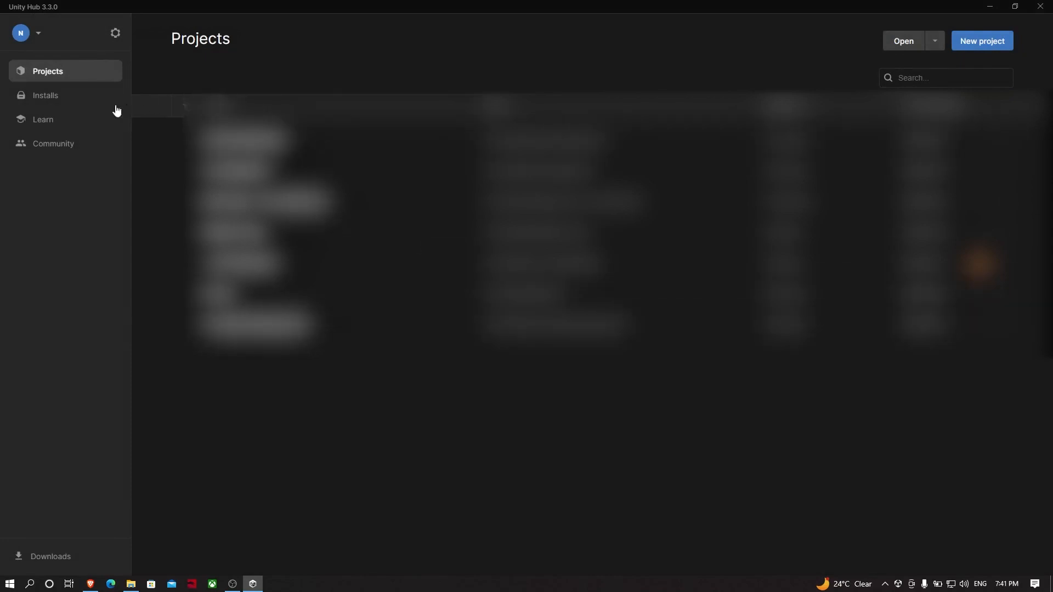
left_click(45, 95)
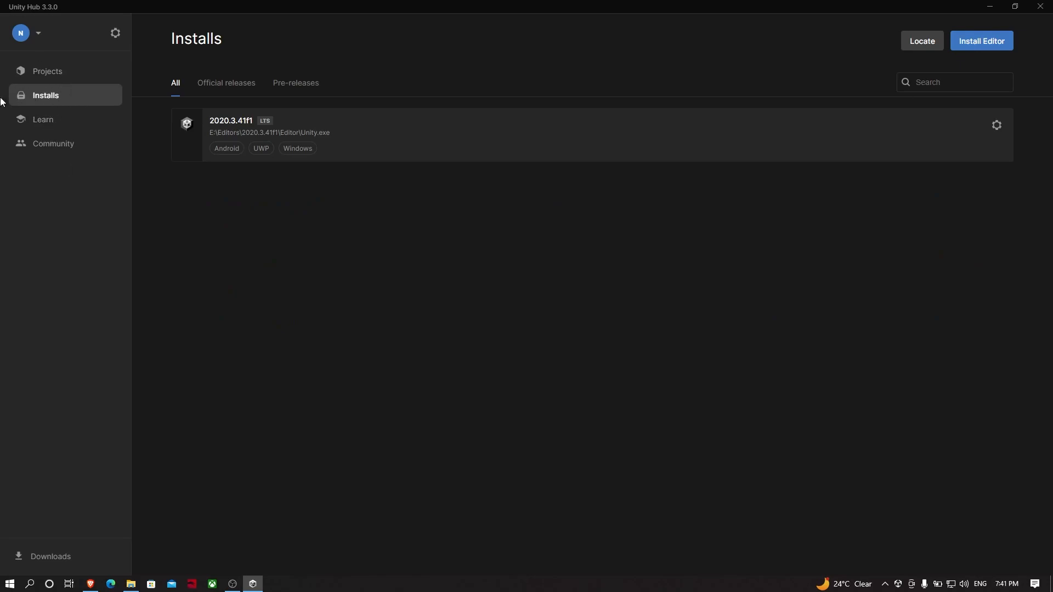
Try to install Unity 2021.3.13f1 LTS with Android Build Support, including OpenJDK and Android SDK & NDK Tools.
left_click(987, 40)
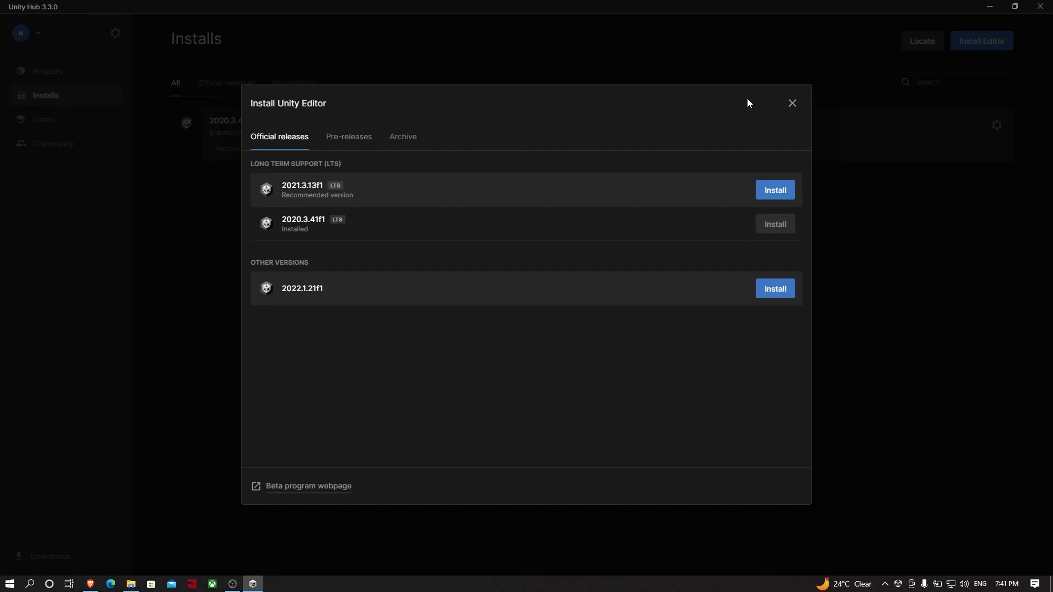
left_click(792, 103)
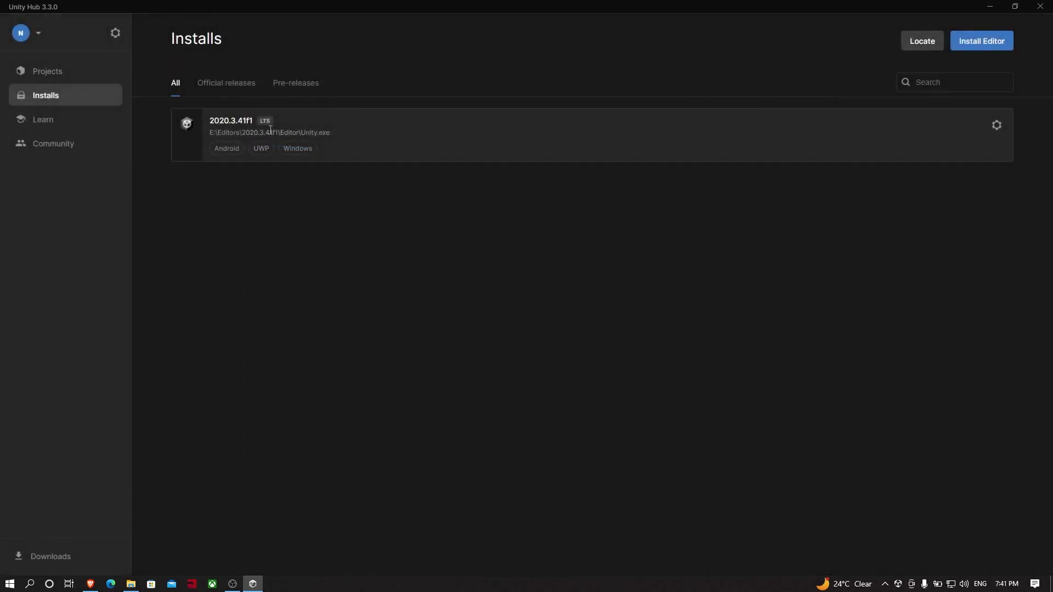
left_click(974, 45)
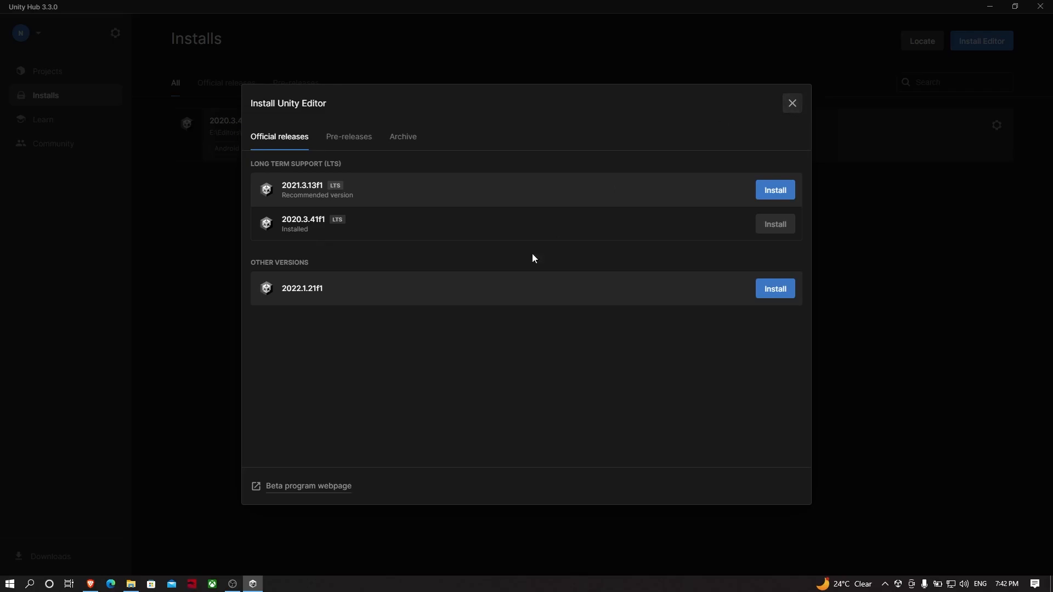
left_click(777, 193)
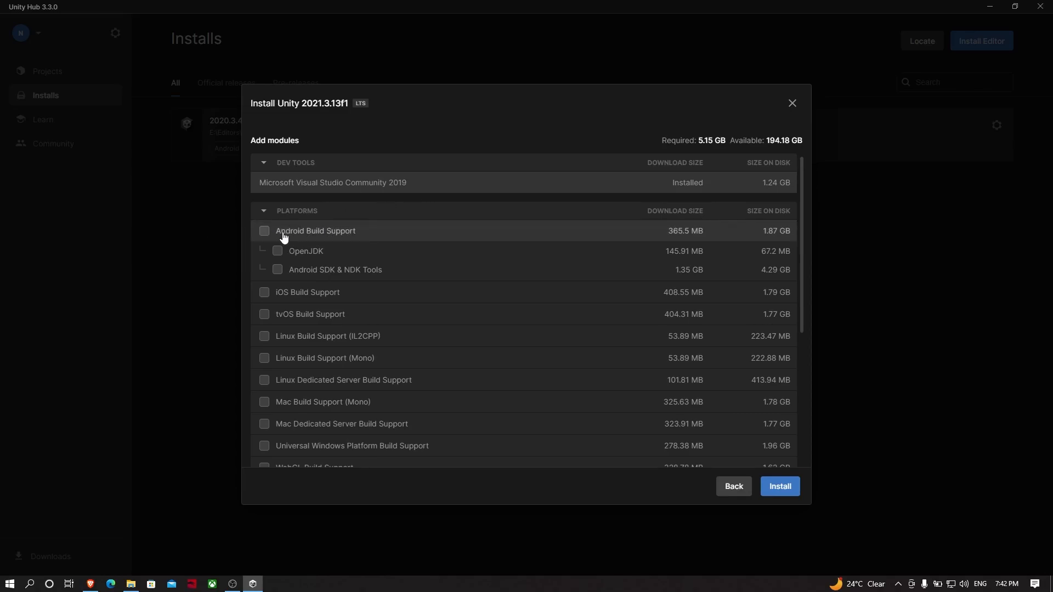
left_click(264, 231)
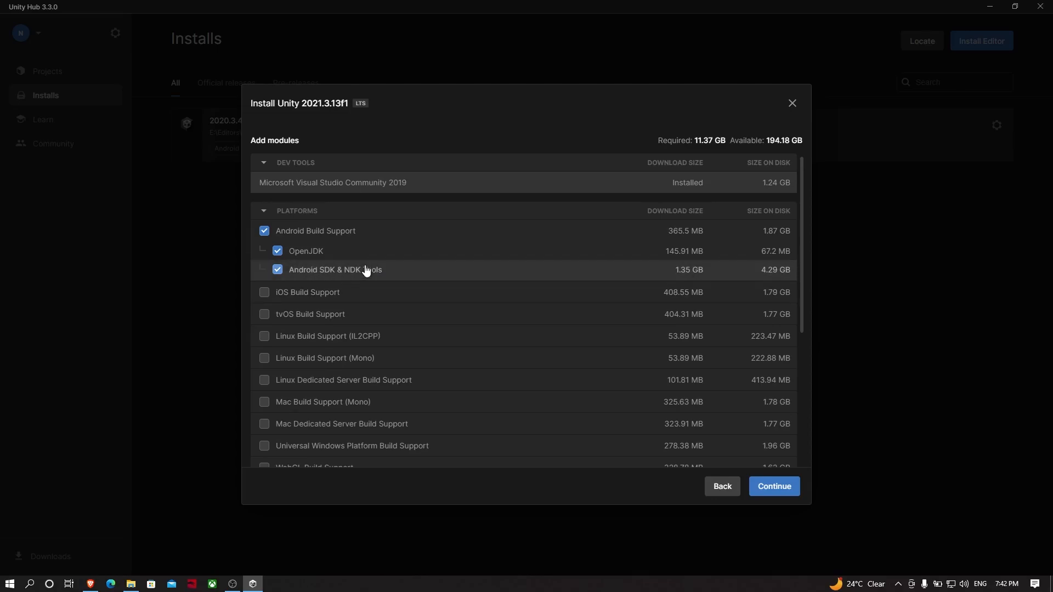
Review the remaining platform, language pack and documentation modules offered for Unity 2021.3.13f1, and leave the installation without starting it.
scroll(368, 280, "down", 2)
scroll(368, 277, "up", 1)
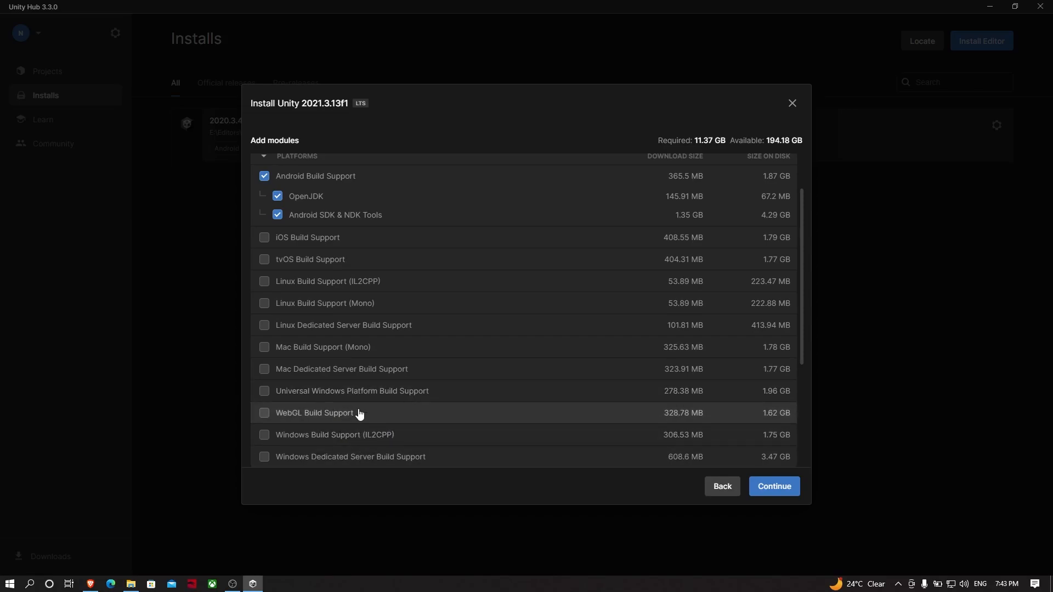
scroll(407, 399, "down", 3)
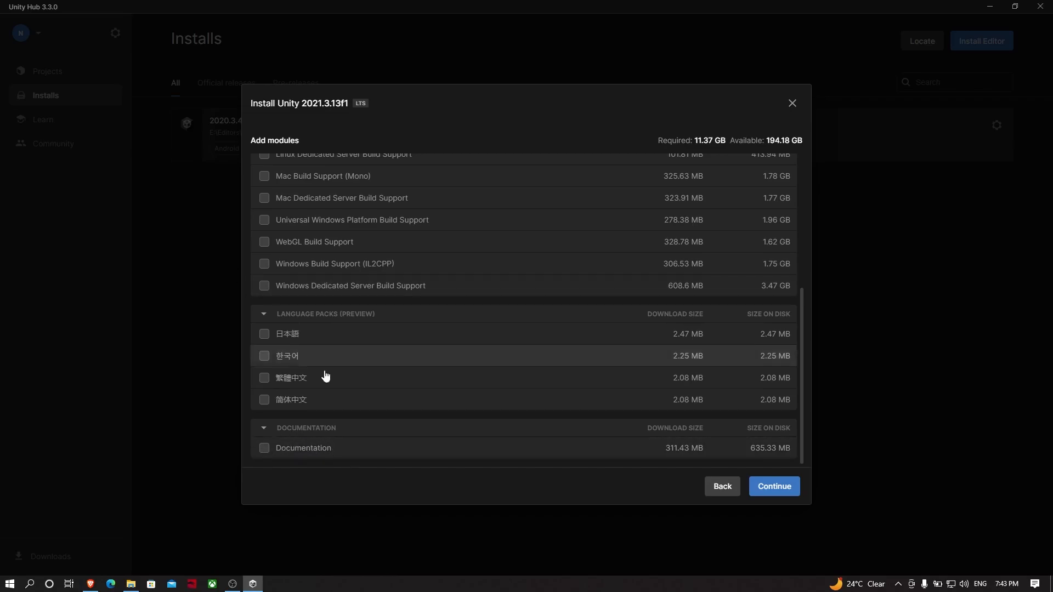
scroll(438, 428, "up", 3)
scroll(362, 404, "down", 1)
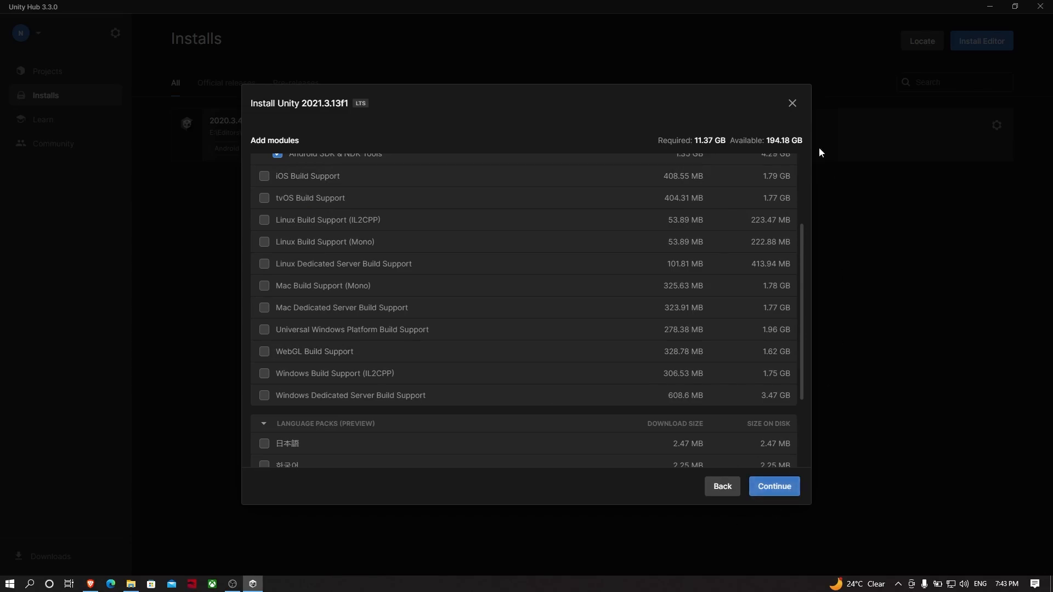
left_click(791, 104)
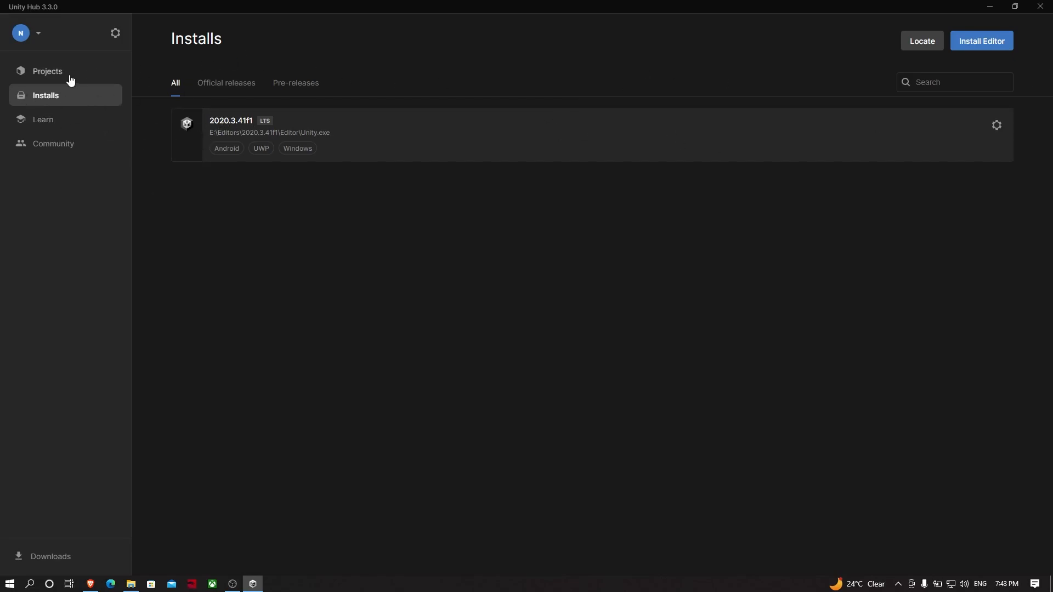
Start a new project and preview the 2D, 3D, 3D Sample Scene (HDRP) and 3D Sample Scene (URP) templates.
left_click(54, 81)
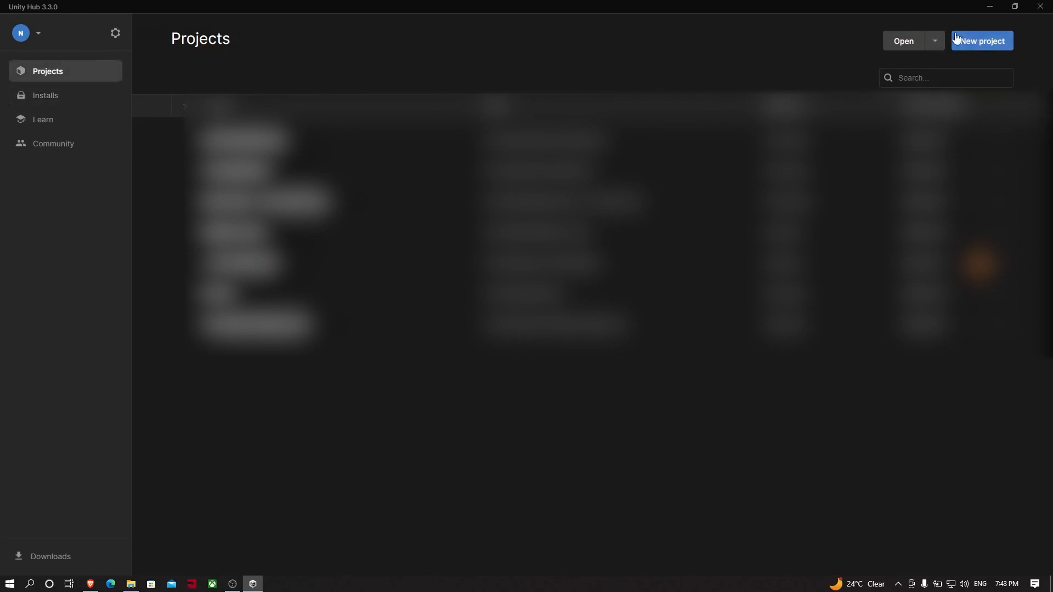
left_click(975, 44)
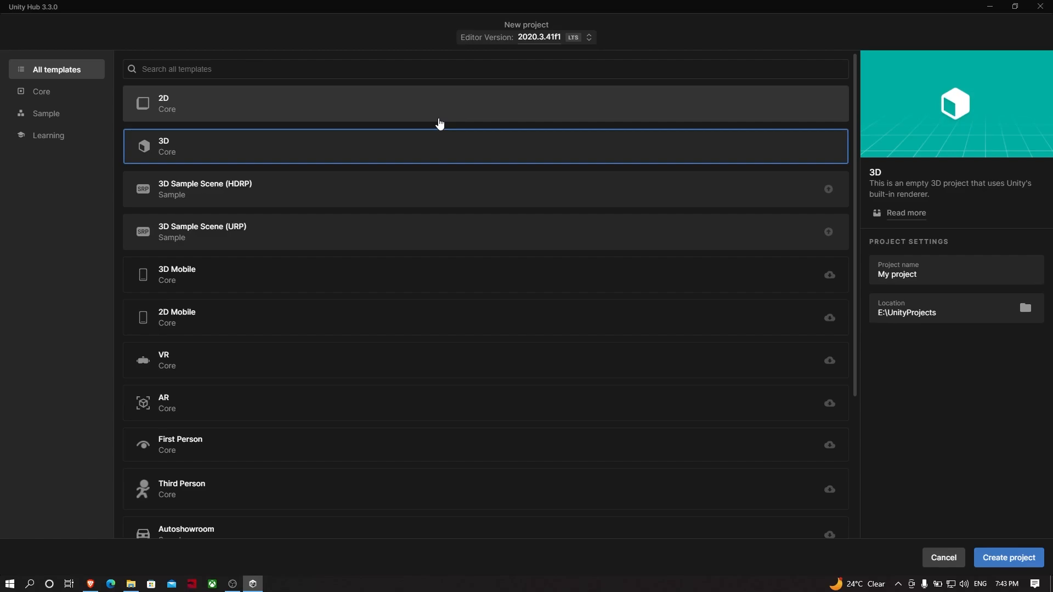
left_click(274, 110)
left_click(166, 142)
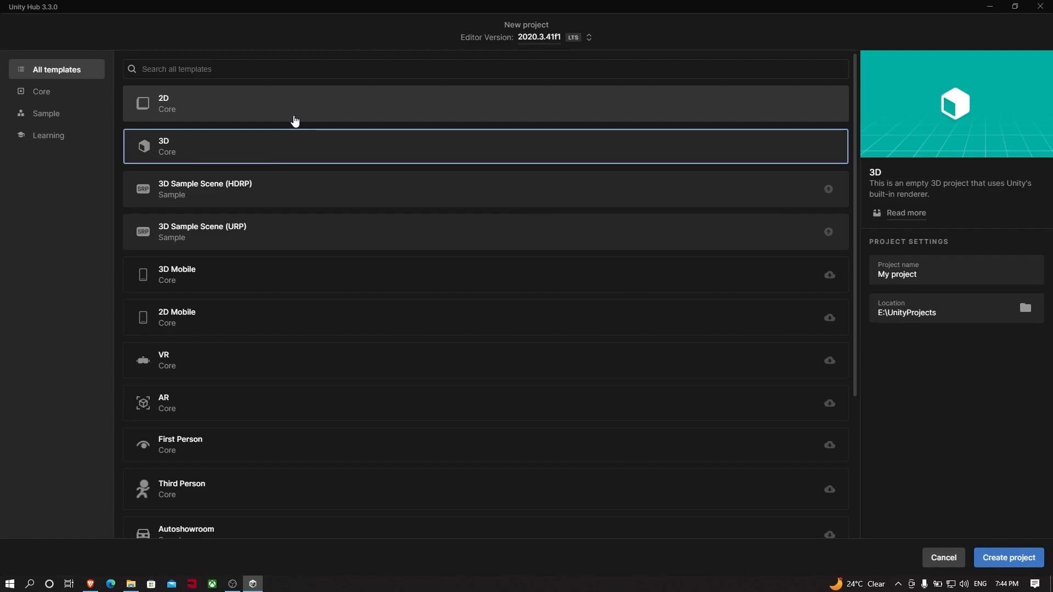
left_click(218, 192)
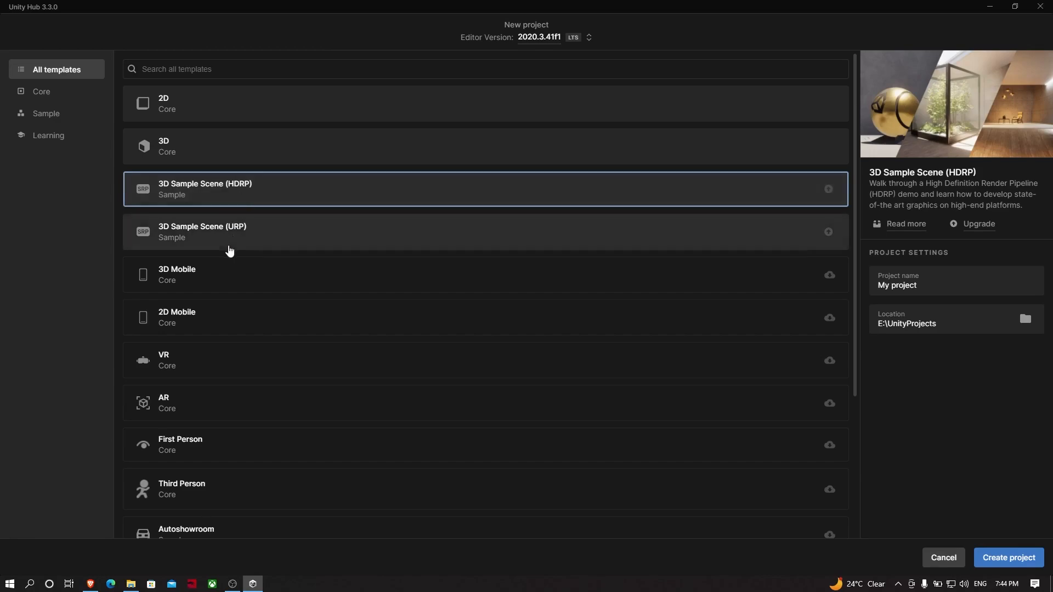
left_click(245, 232)
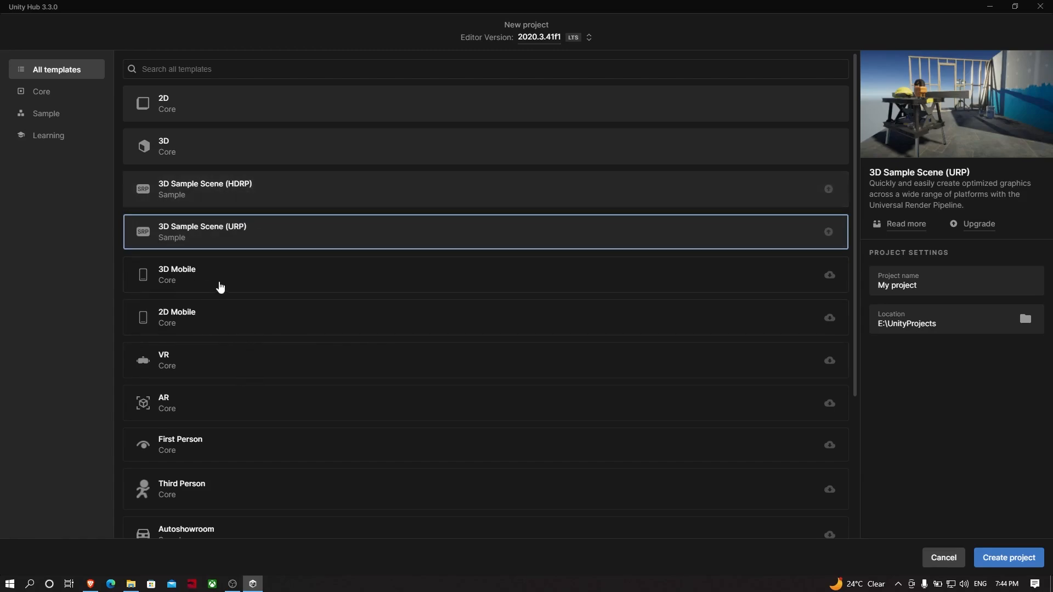
Preview the 3D Mobile, 2D Mobile, VR, AR, First Person and Third Person templates, and look over the remaining ones.
left_click(181, 285)
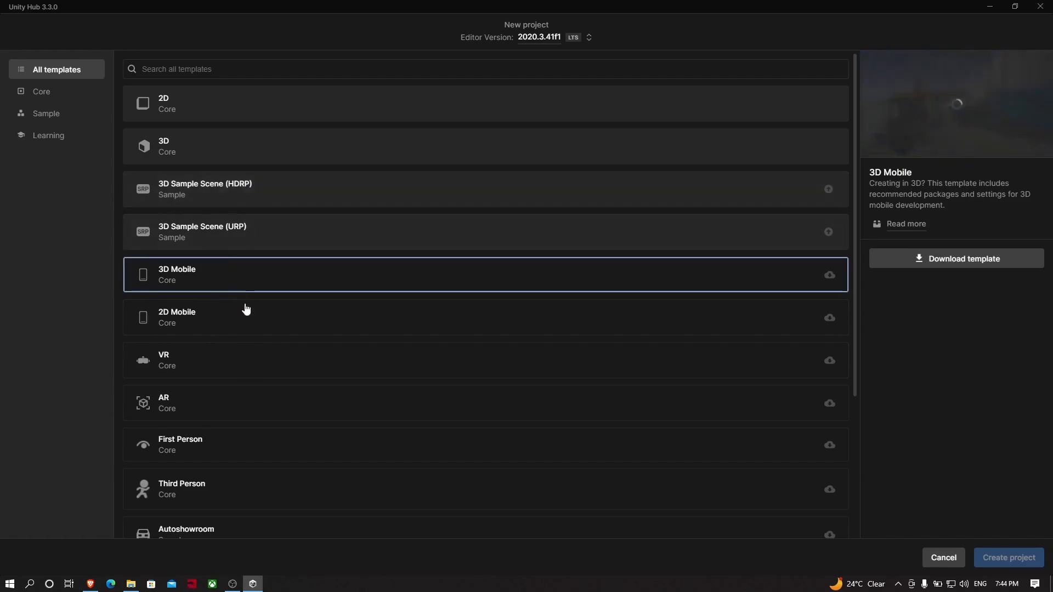
left_click(224, 320)
left_click(176, 362)
left_click(192, 397)
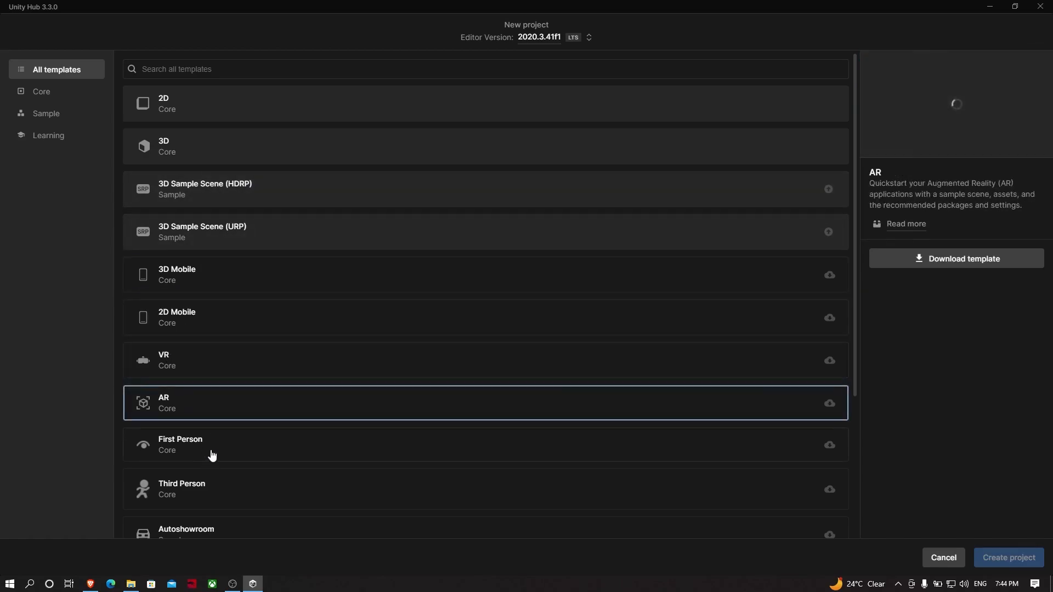
left_click(278, 454)
left_click(221, 496)
scroll(325, 359, "down", 3)
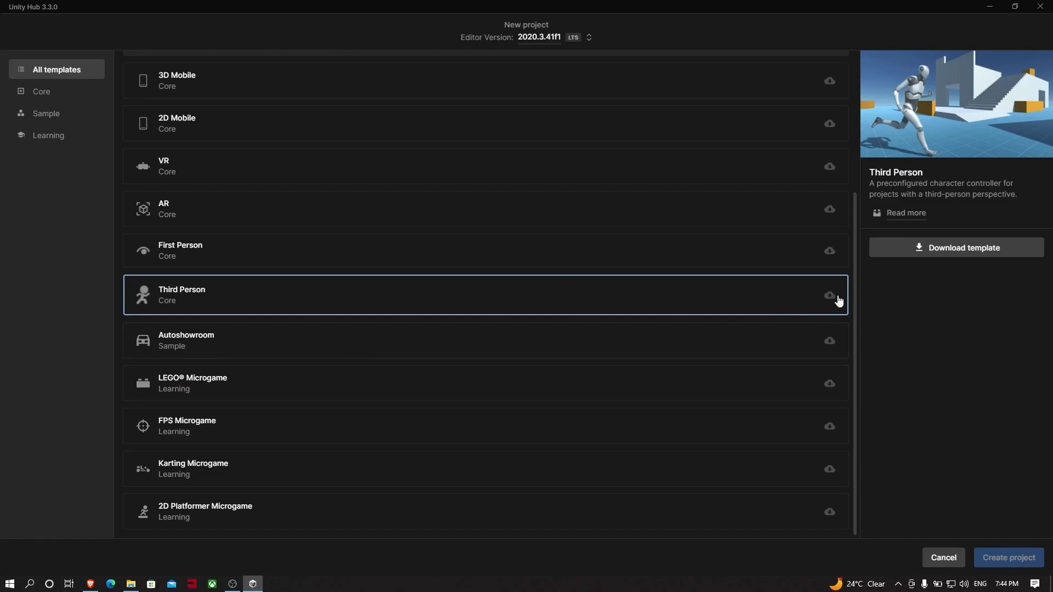
scroll(767, 332, "up", 3)
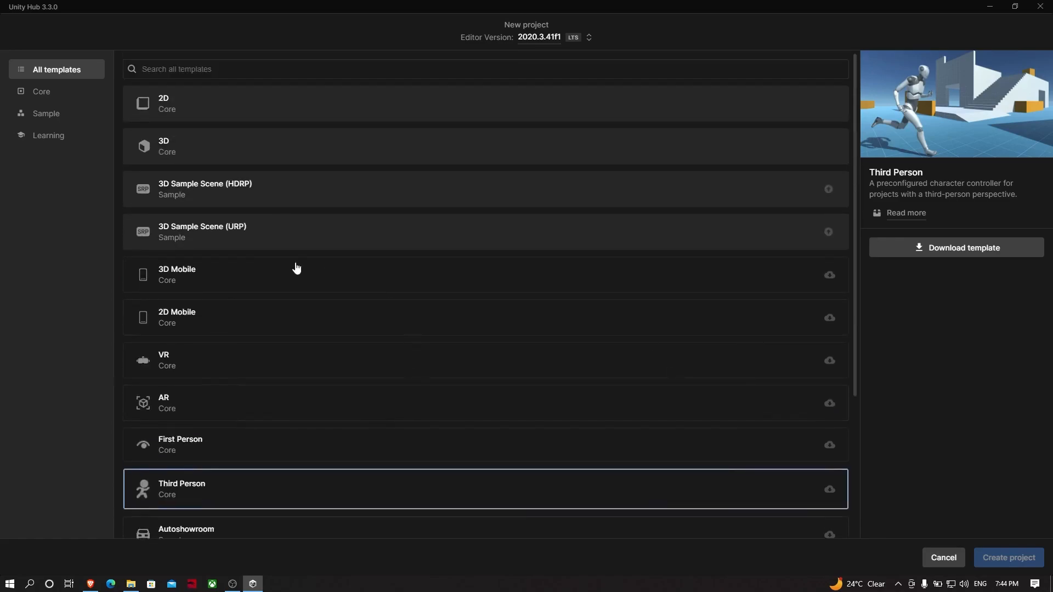
Create a project named "Monday Series" from the 3D Core template.
left_click(246, 141)
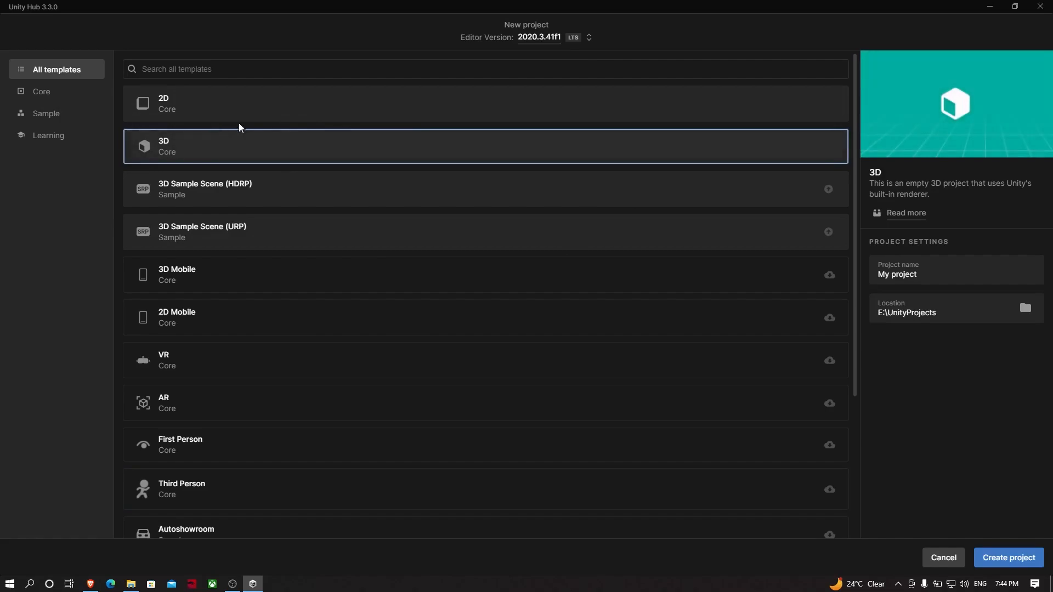
left_click_drag(943, 275, 868, 279)
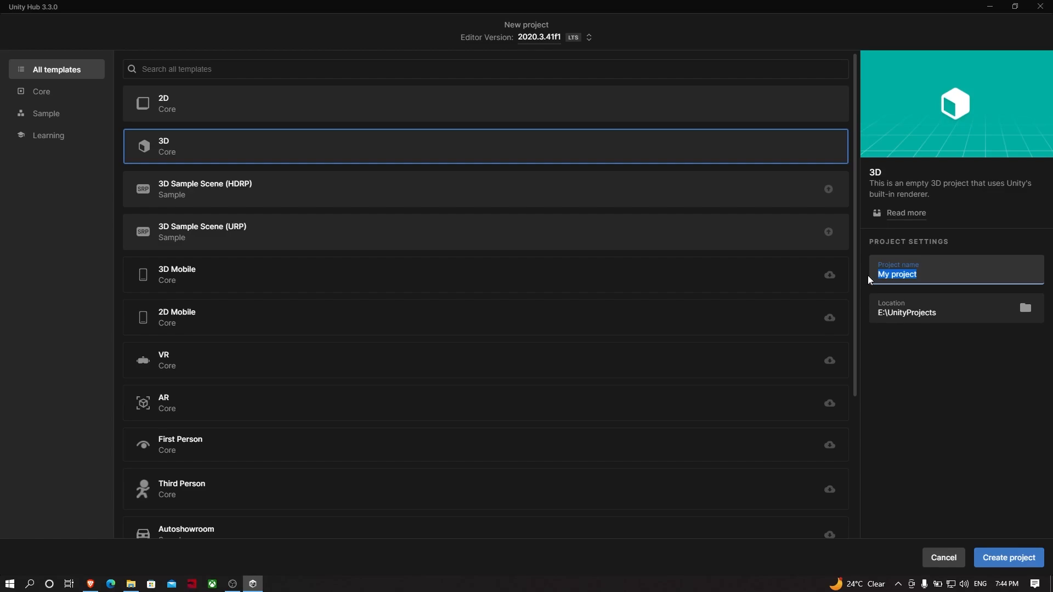
type("Monday Series")
left_click(1008, 557)
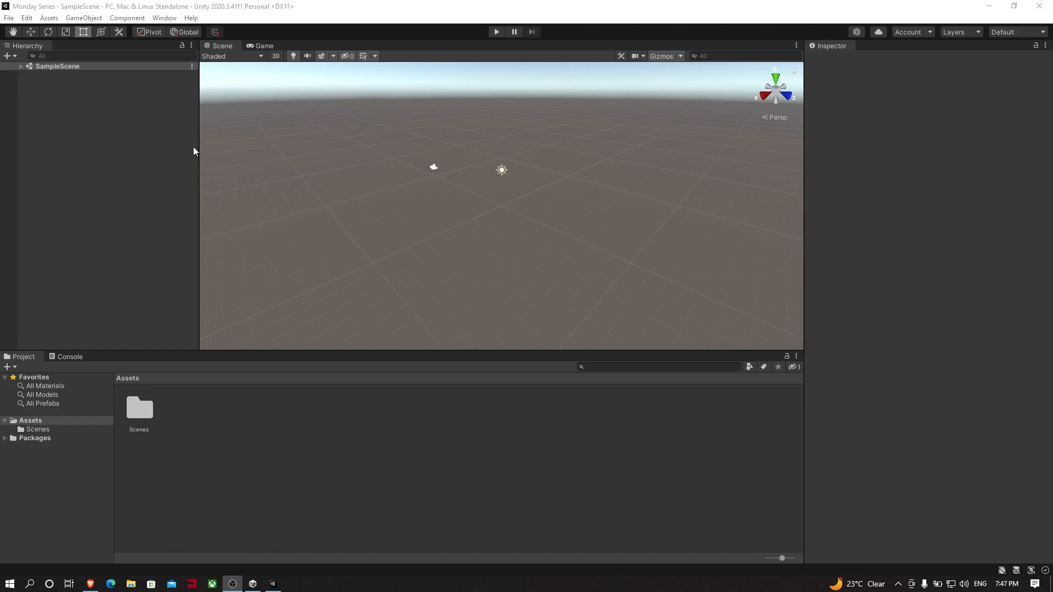
Narrow the Hierarchy slightly and look through the File, Edit, Assets, GameObject and Component commands.
left_click_drag(198, 151, 192, 153)
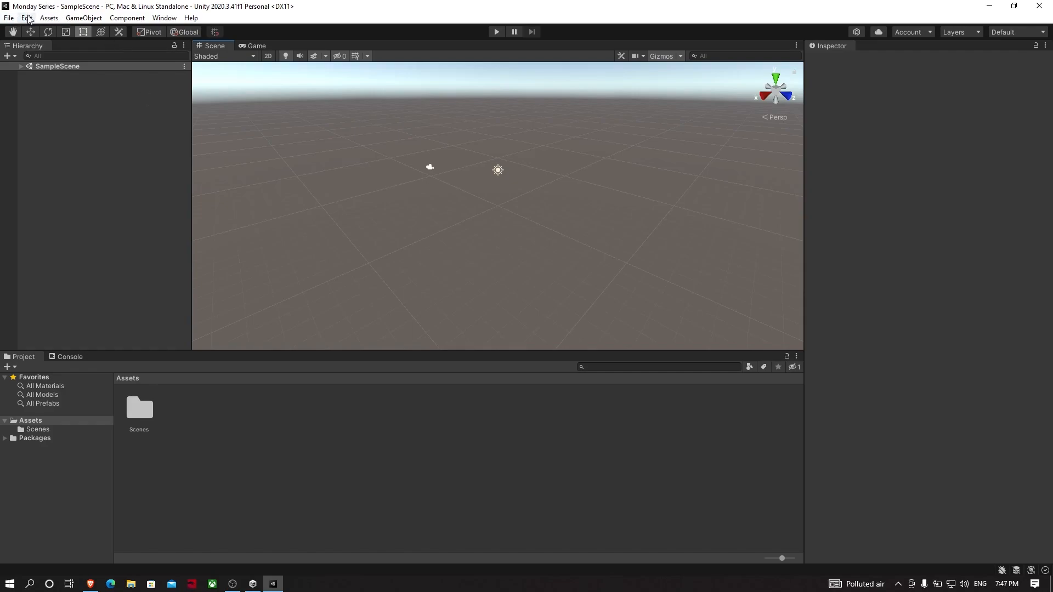
left_click(8, 18)
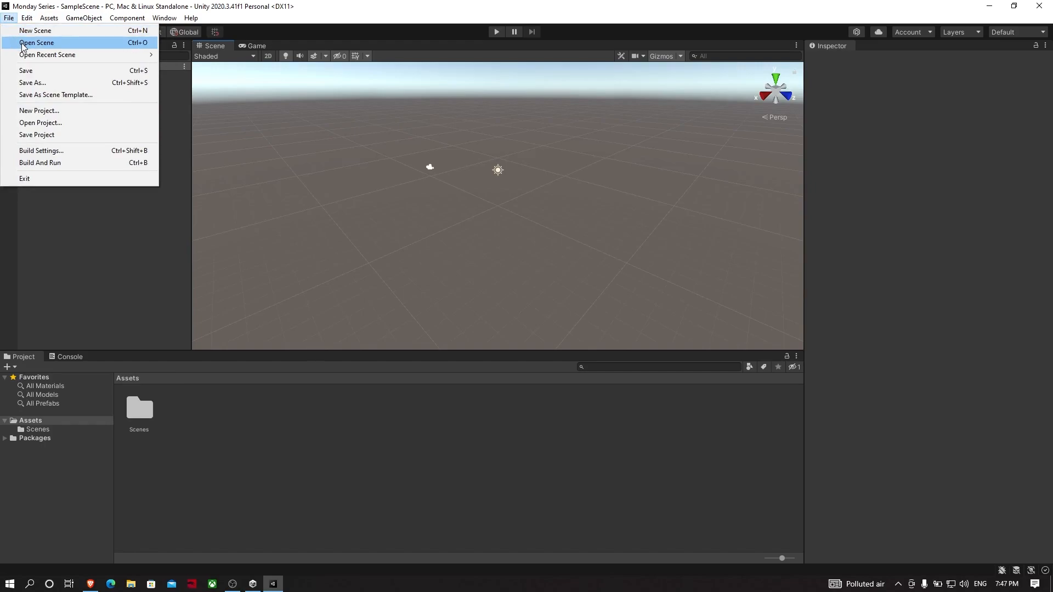
mouse_move(25, 20)
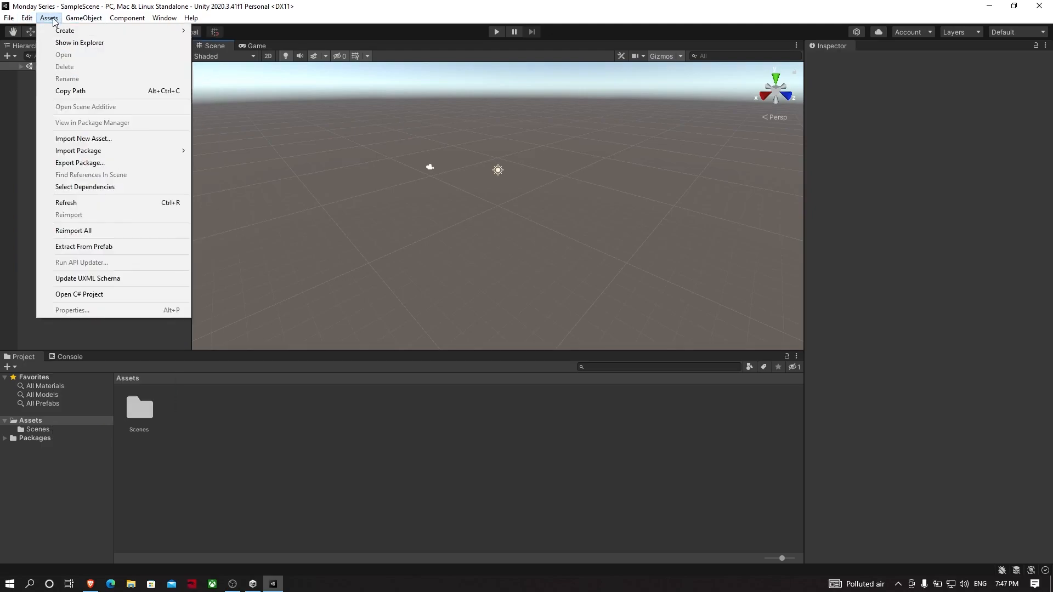
mouse_move(127, 20)
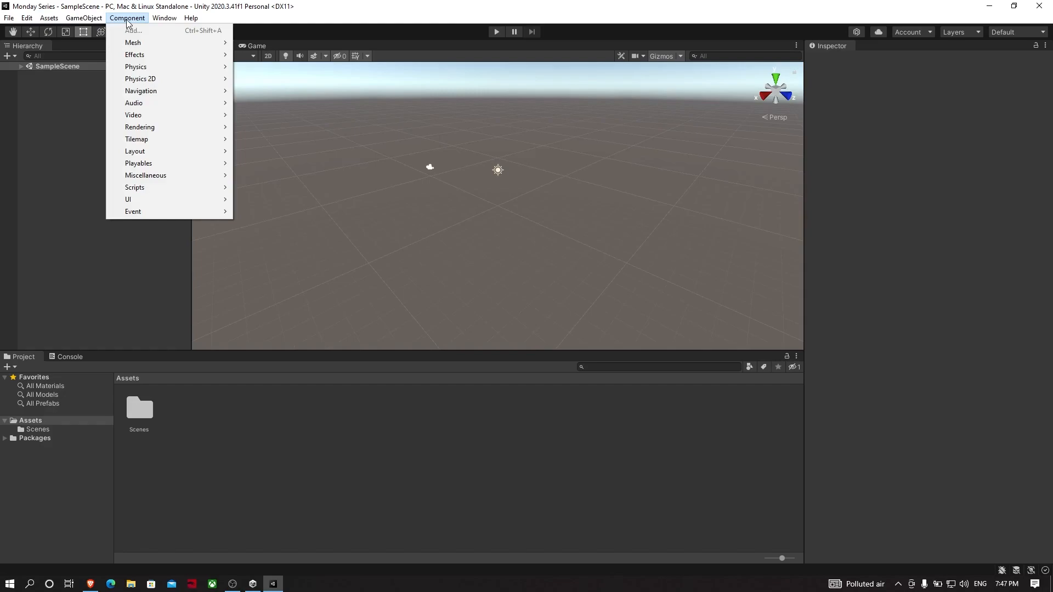
left_click(62, 122)
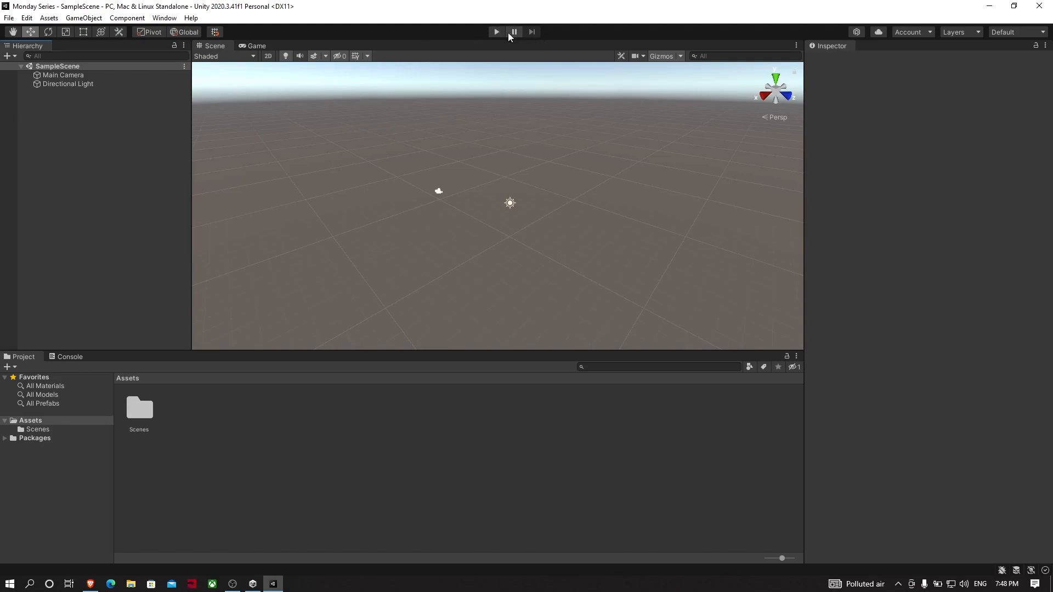
Look over the available account, editor layout and layer options without changing any of them.
left_click(914, 32)
left_click(1025, 34)
left_click(959, 31)
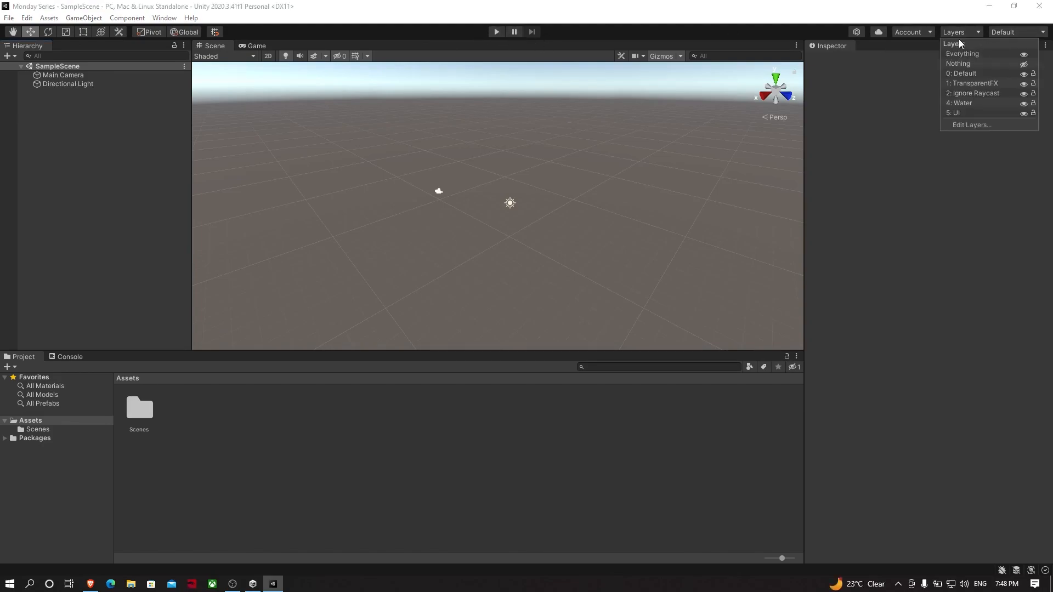
left_click(1021, 33)
left_click(1035, 33)
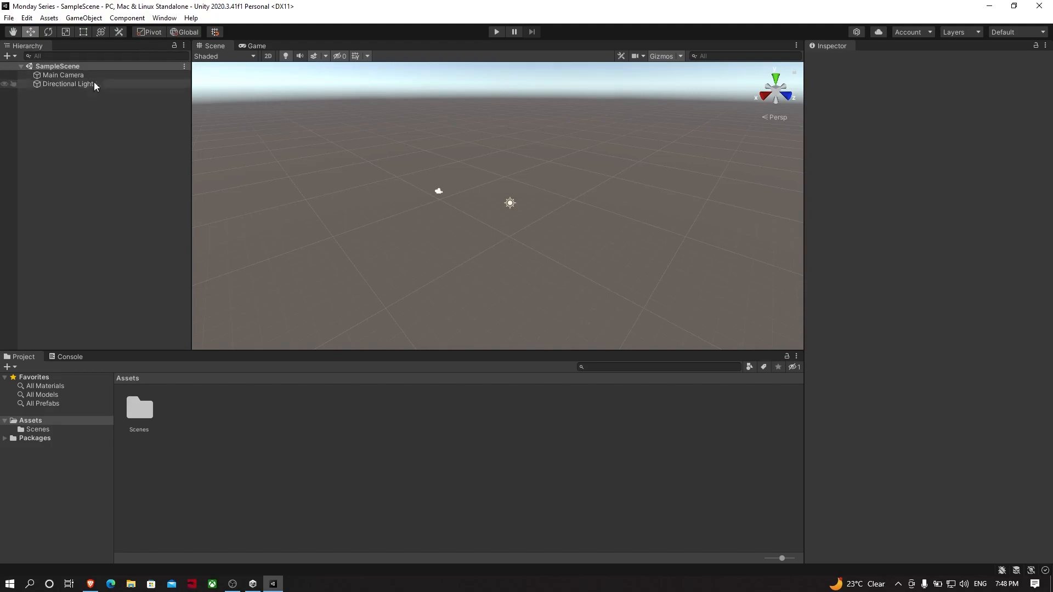
Select both scene objects together, and examine the properties of the Main Camera and the Directional Light individually.
left_click_drag(409, 152, 562, 272)
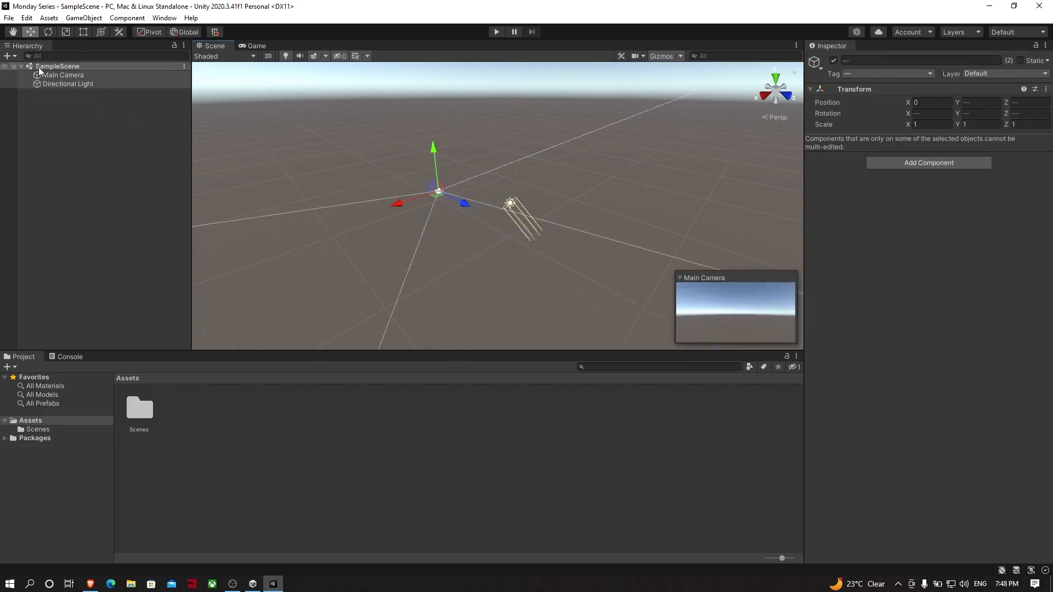
left_click(53, 85)
left_click(79, 74)
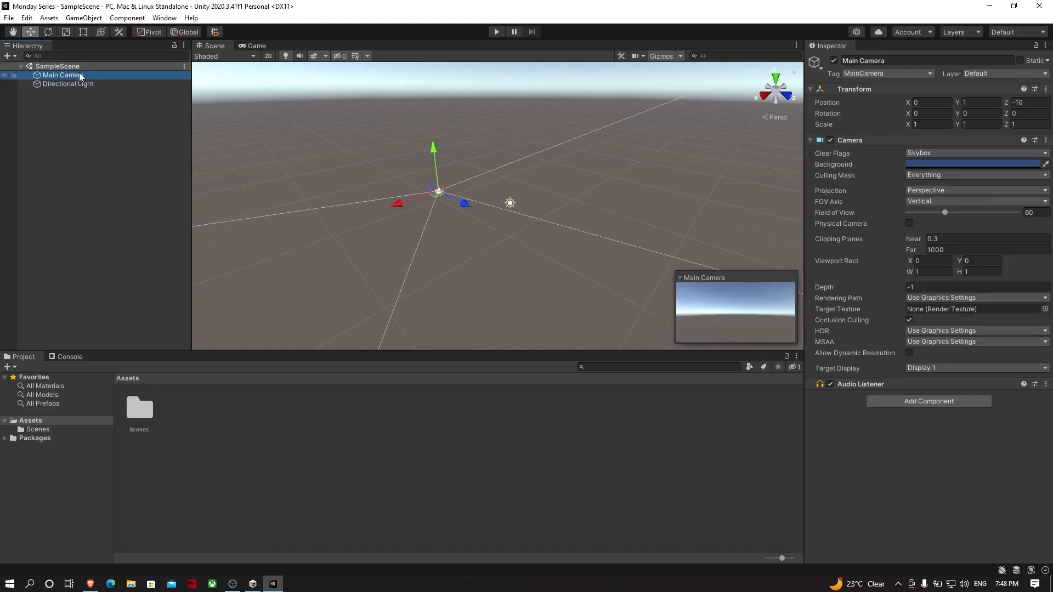
left_click(71, 84)
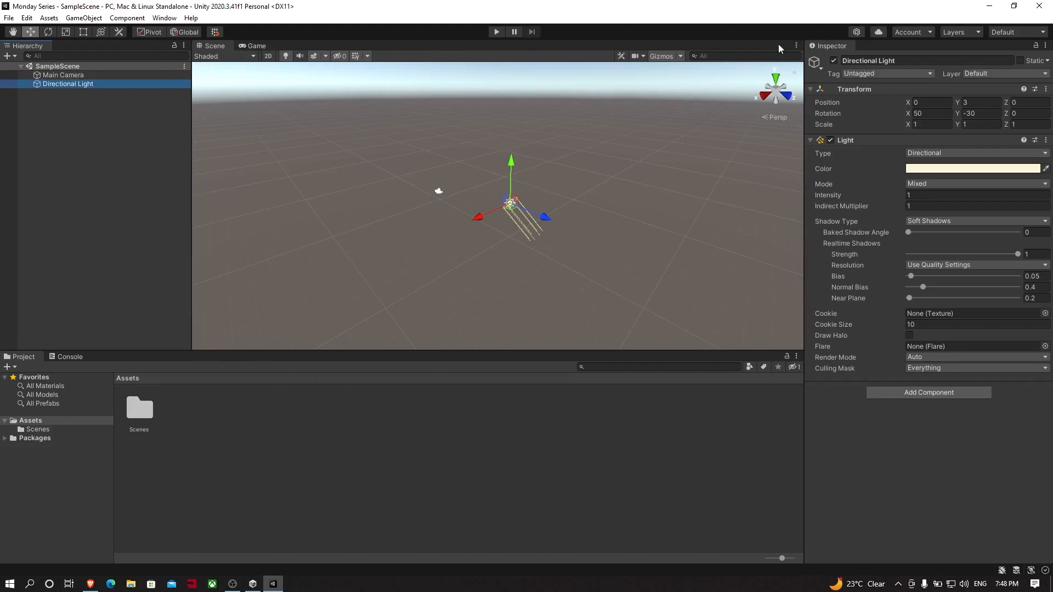
Try out the scene's axis-aligned views, including the top view, and finish with the view from the right.
left_click(760, 118)
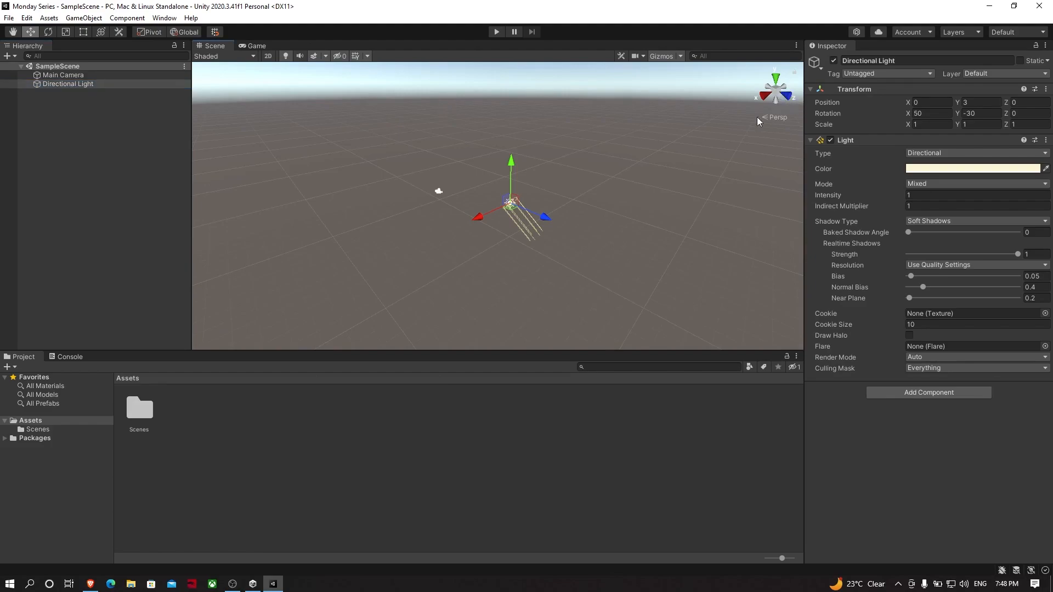
left_click(784, 96)
left_click(764, 90)
left_click(775, 79)
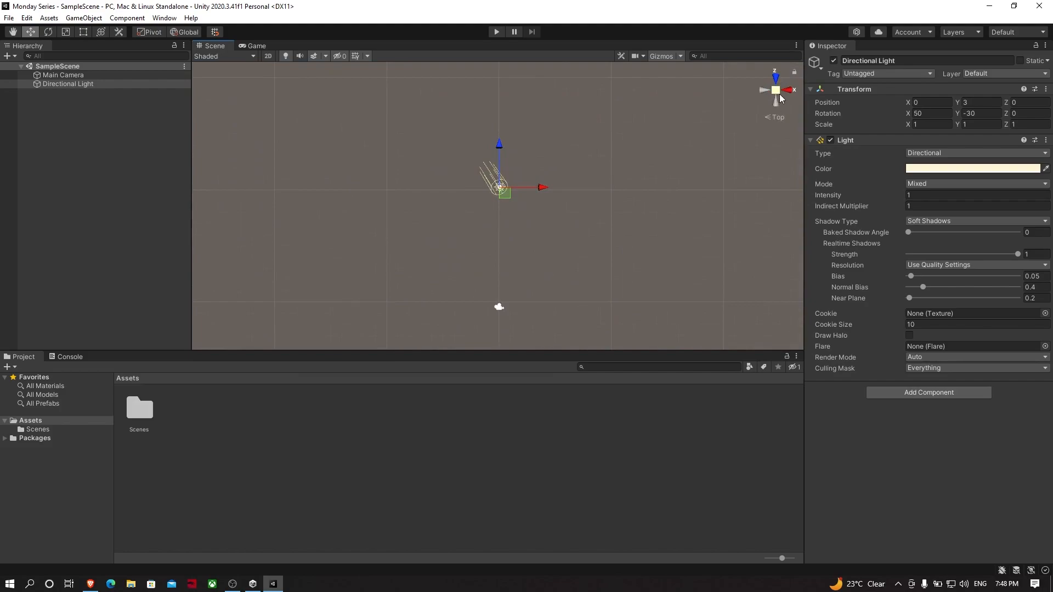
left_click(787, 90)
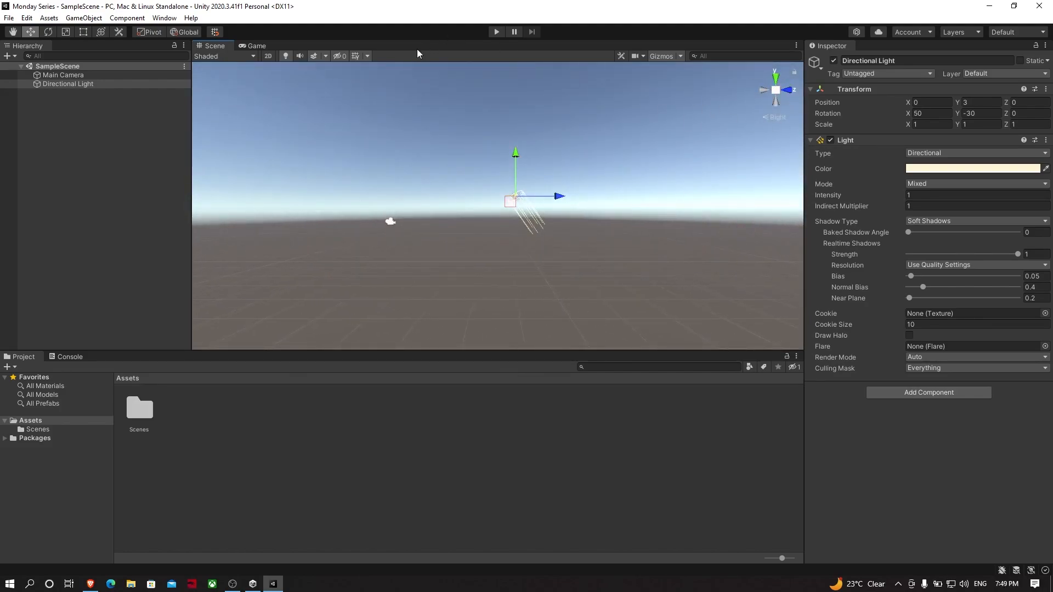
Review the Game view with the Main Camera's properties, and check the Console before returning to the project assets.
left_click(258, 46)
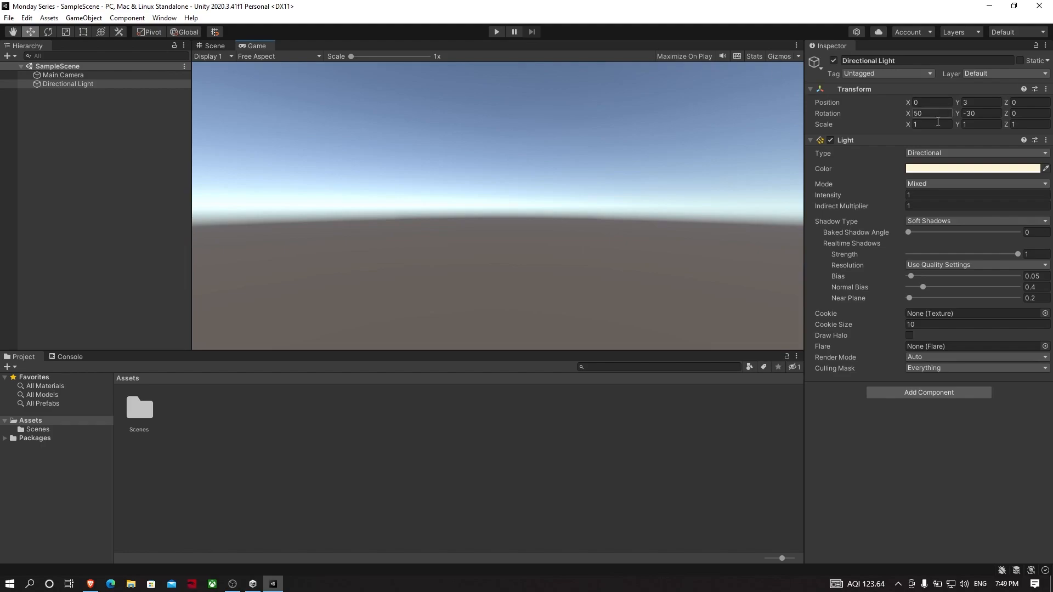
left_click(81, 75)
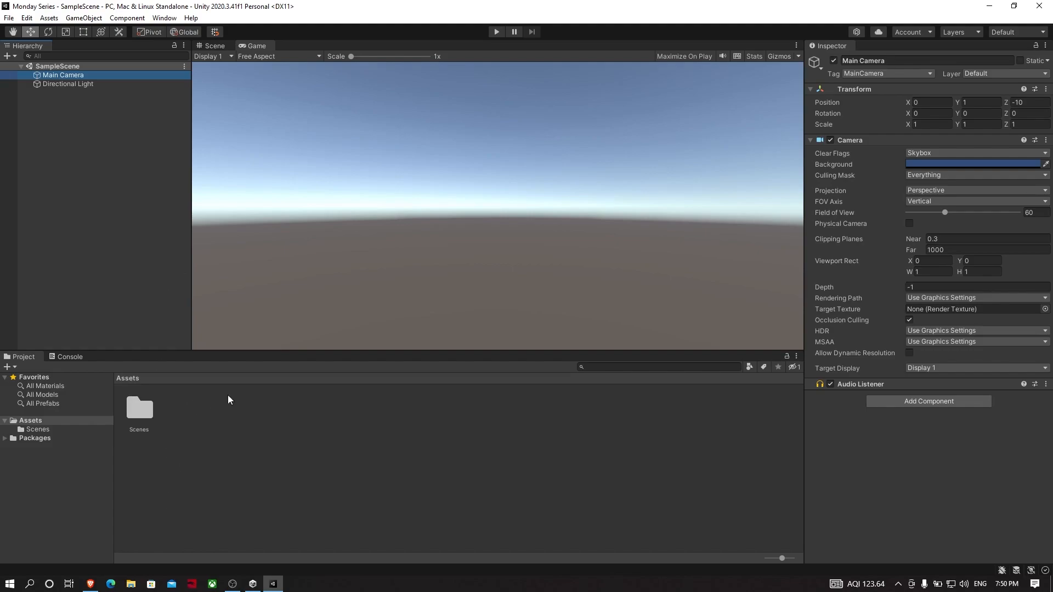
left_click(77, 357)
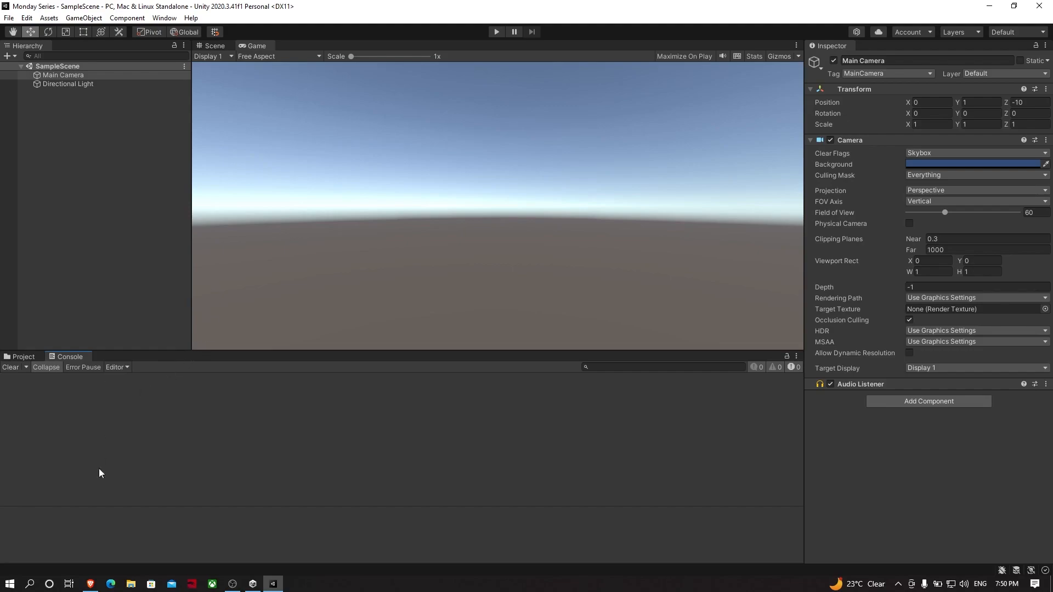
left_click(27, 359)
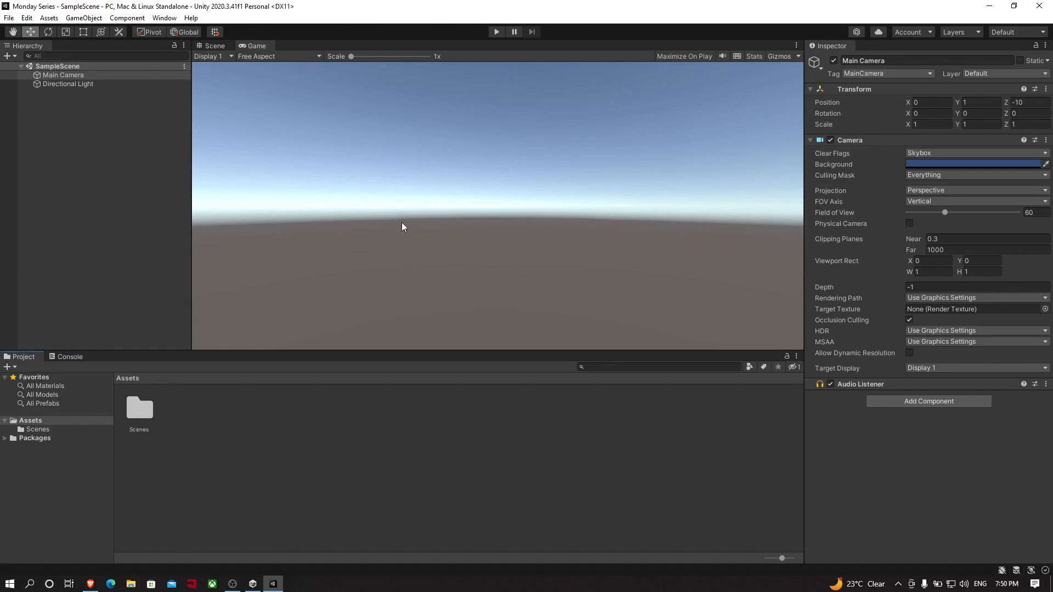
Return to the Scene view and use the Hand tool to look down on the camera and light from an angle.
key("q")
left_click(216, 47)
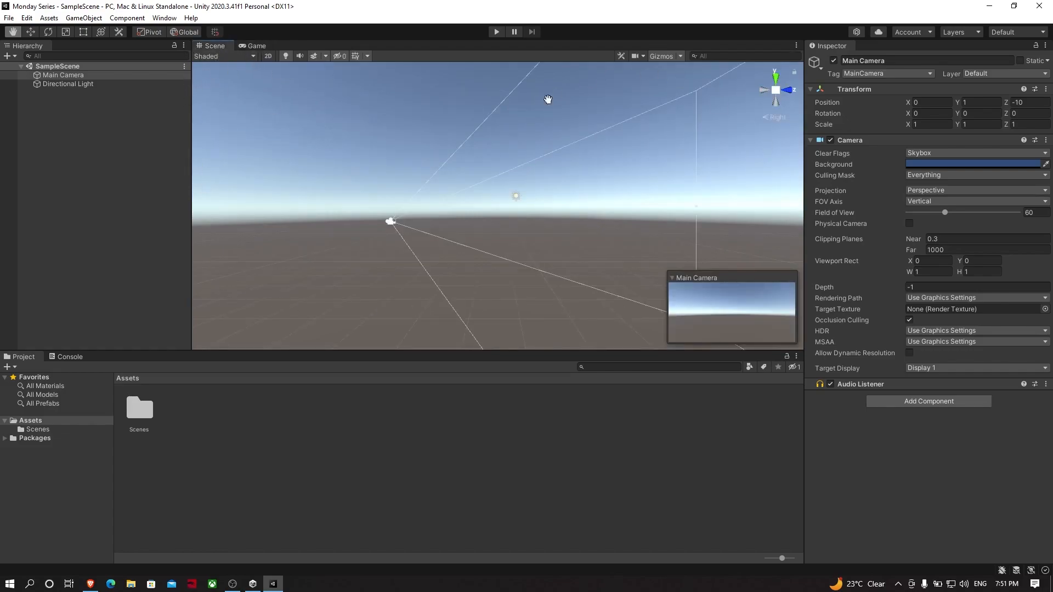
right_click_drag(399, 237, 450, 251)
left_click_drag(429, 200, 493, 313)
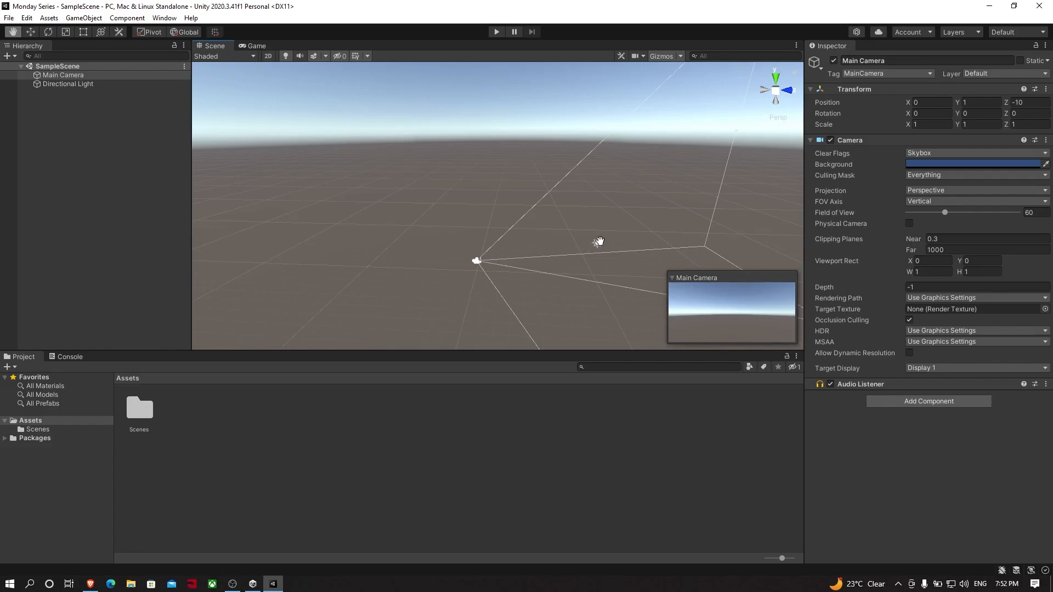
Activate the Move tool and select the Directional Light and then the Main Camera directly in the scene.
key("w")
left_click(632, 263)
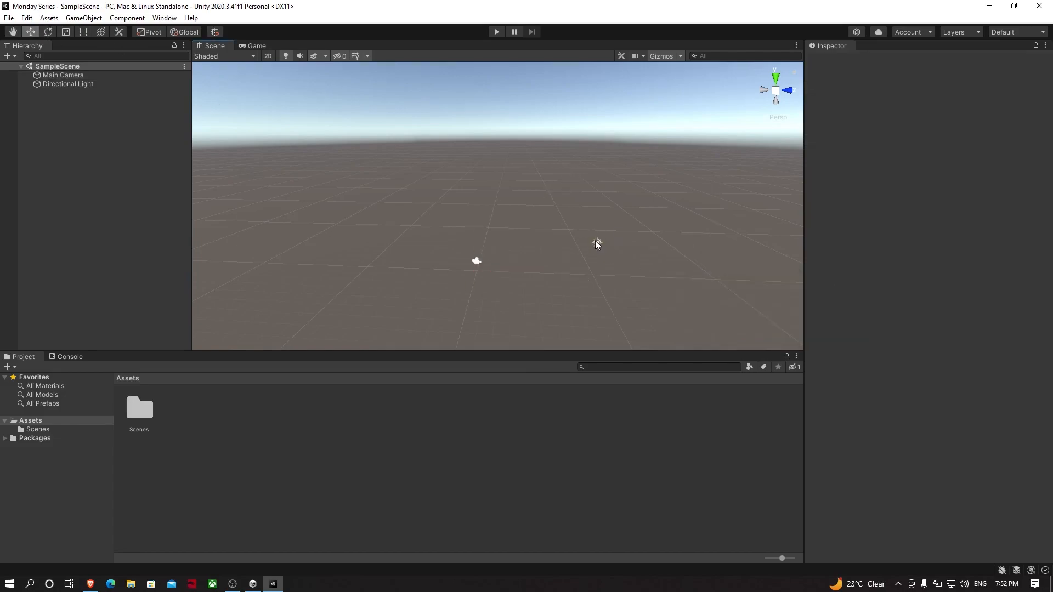
left_click(596, 243)
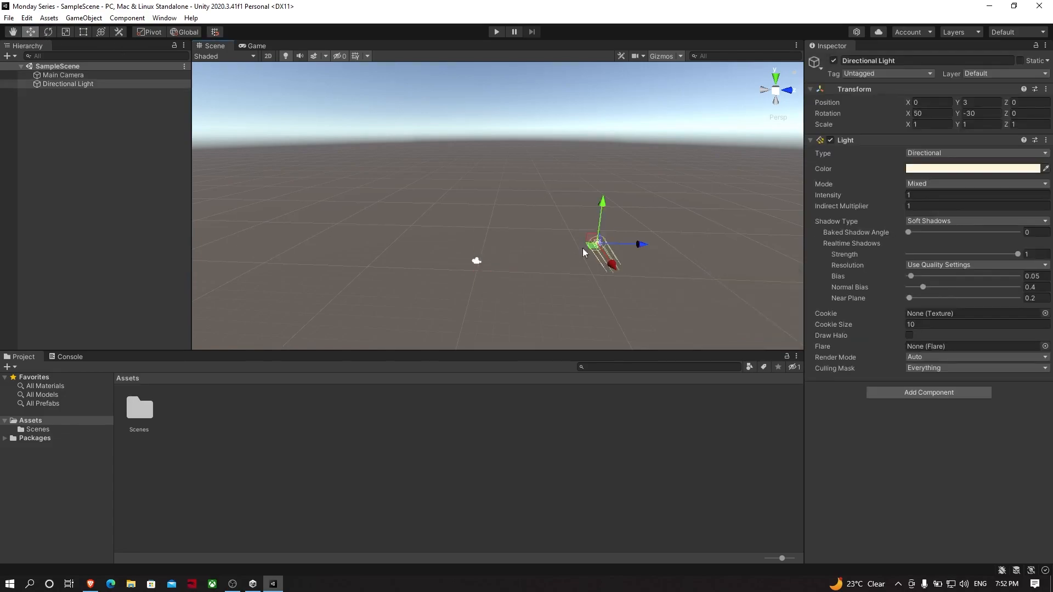
left_click(476, 261)
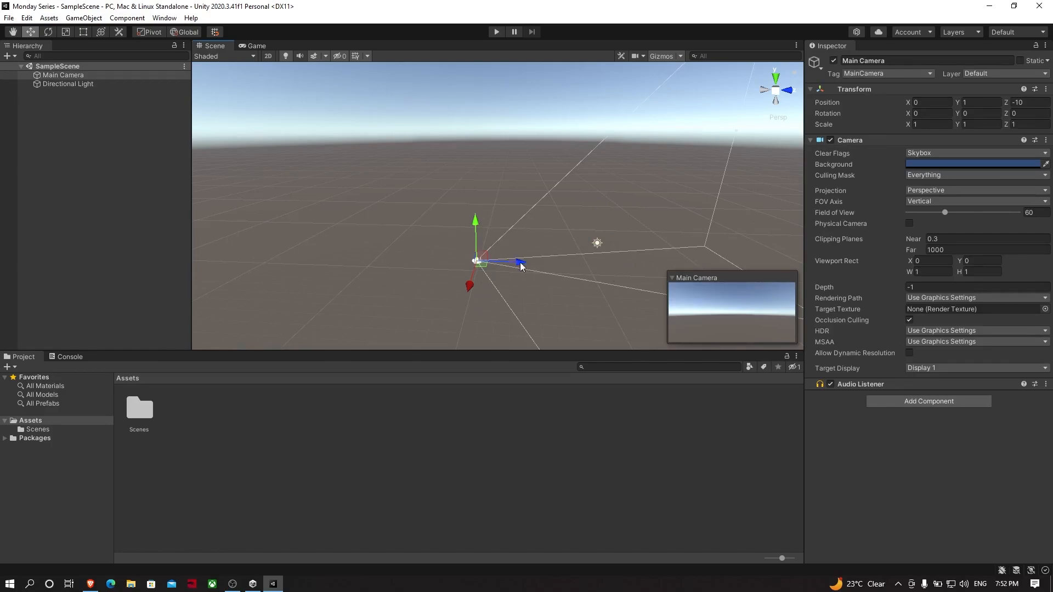
Compare the Directional Light and Main Camera by selecting them alternately in the Hierarchy, and clear the selection.
left_click(51, 82)
left_click(76, 76)
left_click(78, 83)
left_click(66, 75)
left_click(71, 84)
left_click(104, 75)
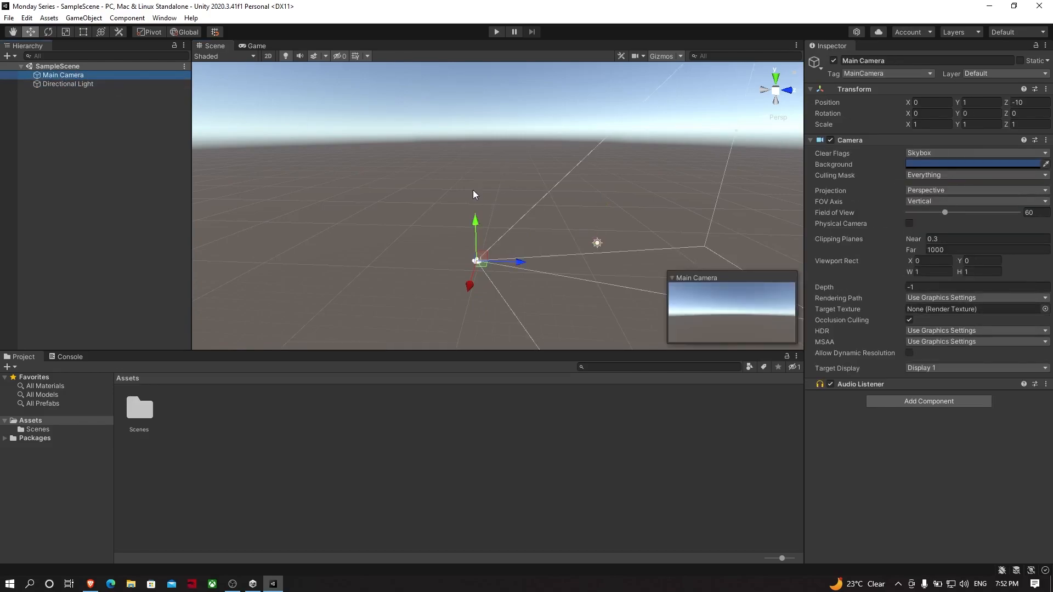
left_click(601, 213)
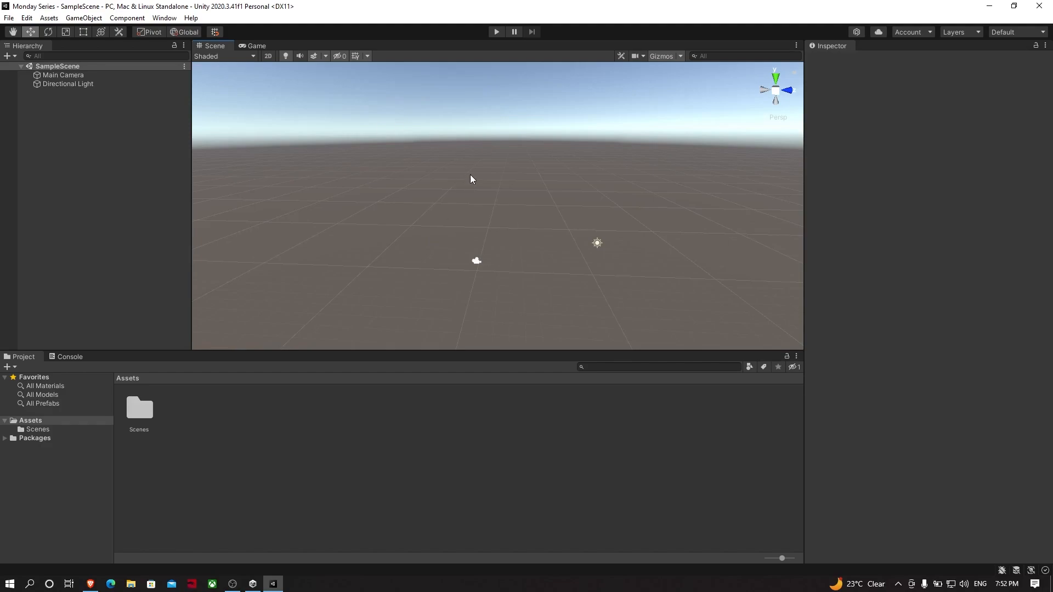
Practise panning with the Hand tool, zooming in and out, and orbiting around the scene.
key("q")
left_click_drag(487, 207, 531, 183)
key("w")
scroll(531, 184, "down", 5)
scroll(531, 186, "up", 8)
scroll(531, 185, "up", 3)
scroll(531, 185, "down", 5)
left_click_drag(534, 190, 575, 205, "alt")
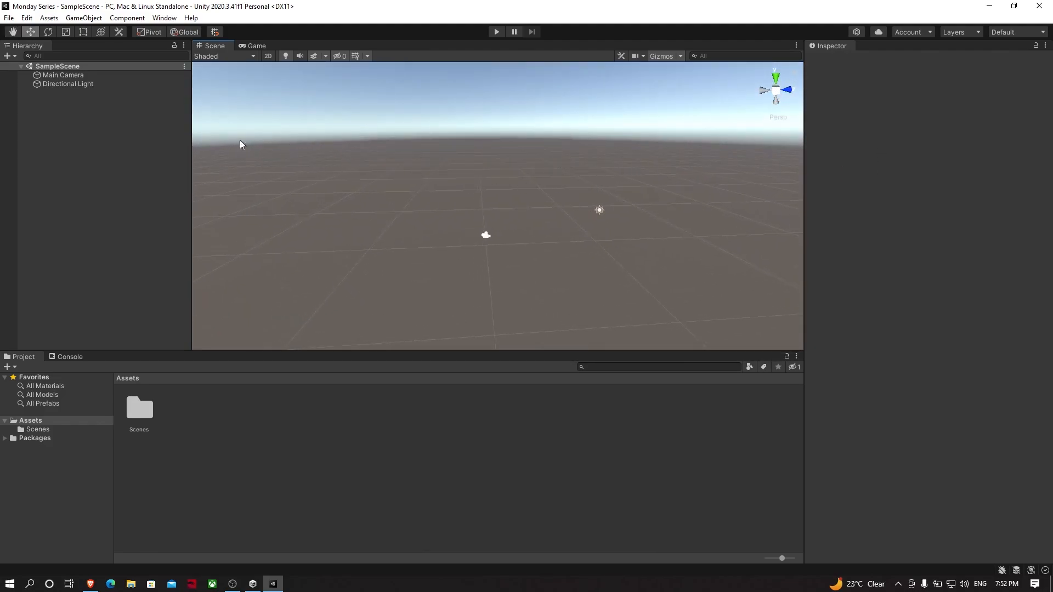
Switch between the Main Camera and Directional Light to review their components, leaving the Main Camera selected.
left_click(63, 75)
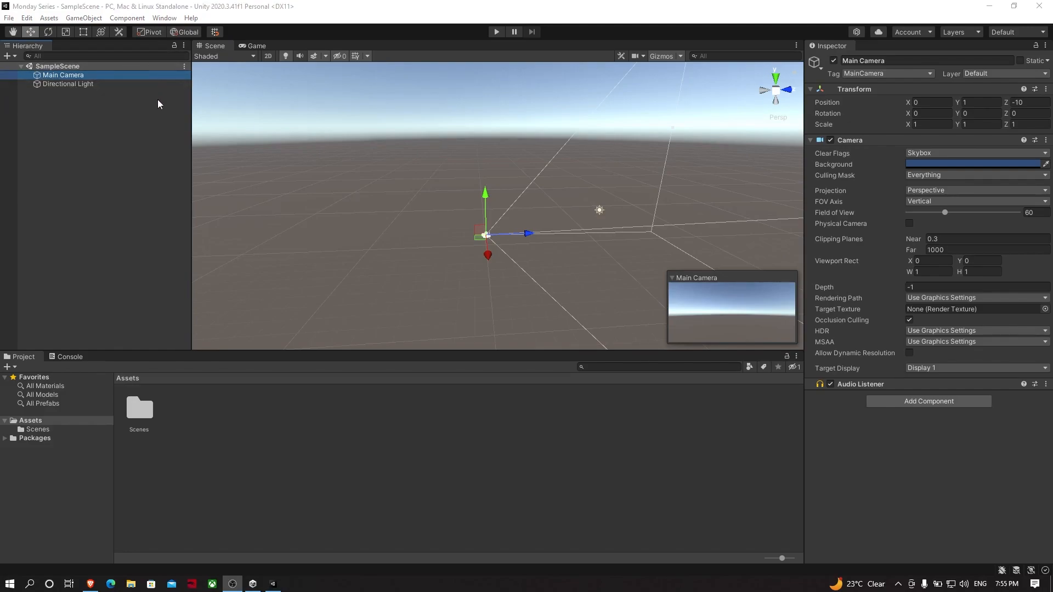
left_click(39, 95)
left_click(67, 83)
left_click(64, 75)
left_click(91, 84)
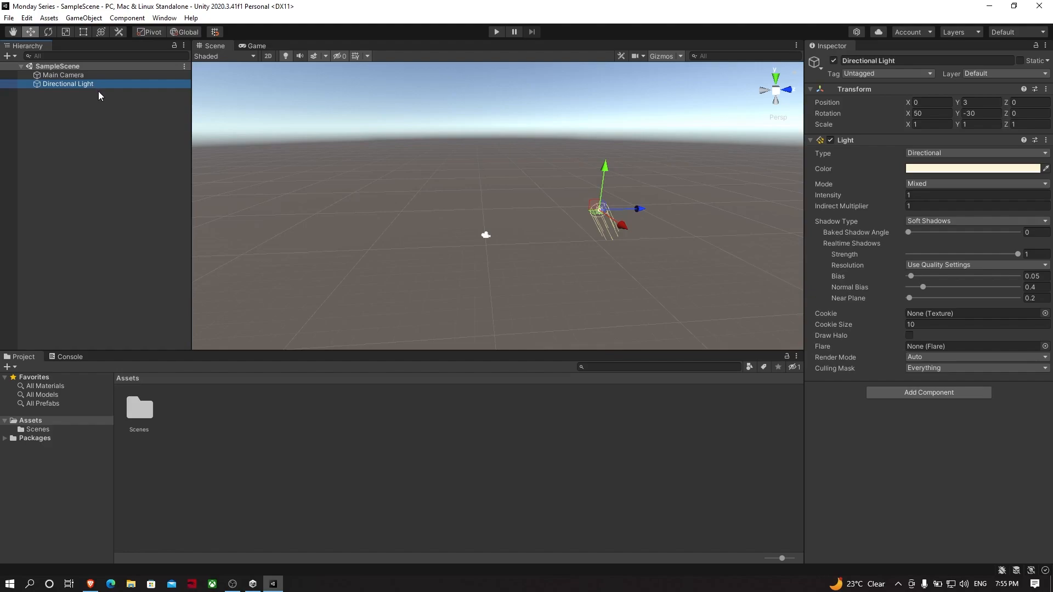
left_click(95, 76)
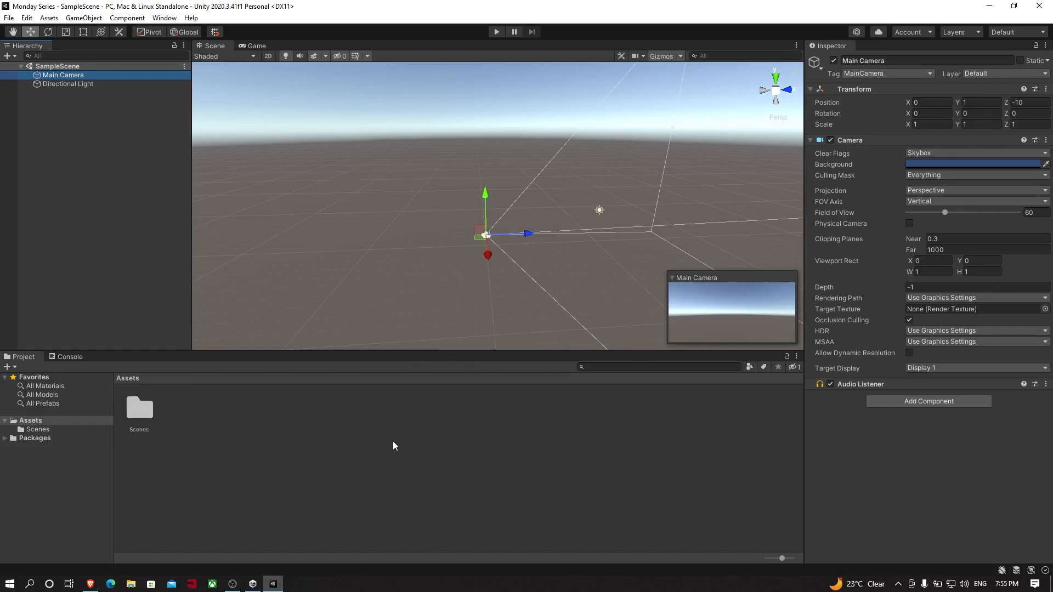
Frame the Main Camera in the Scene view and orbit around it to examine its move handles.
left_click_drag(471, 235, 501, 231, "alt")
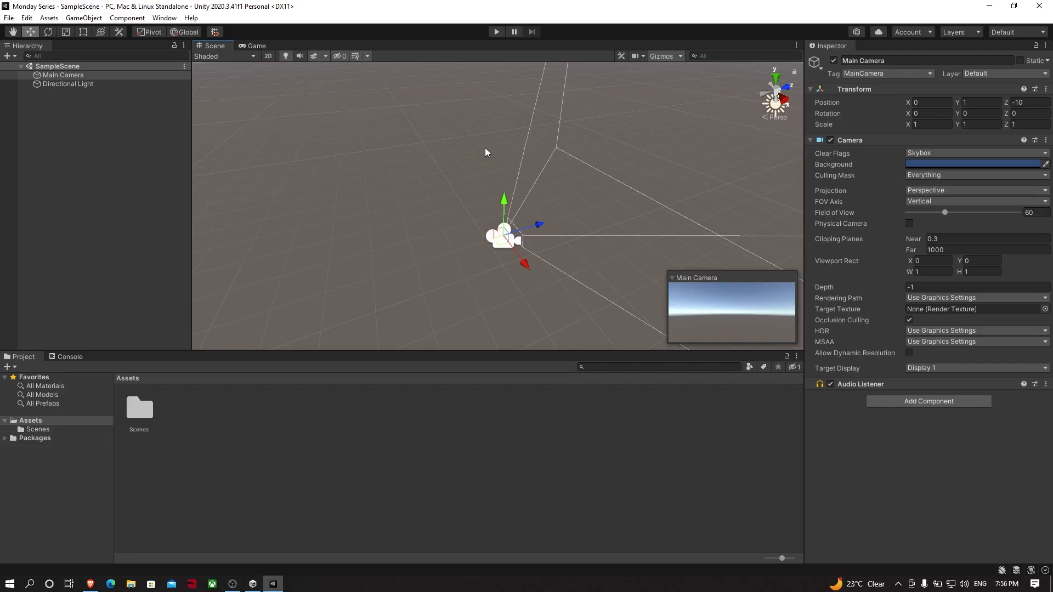
left_click_drag(515, 217, 505, 144, "alt")
key("f")
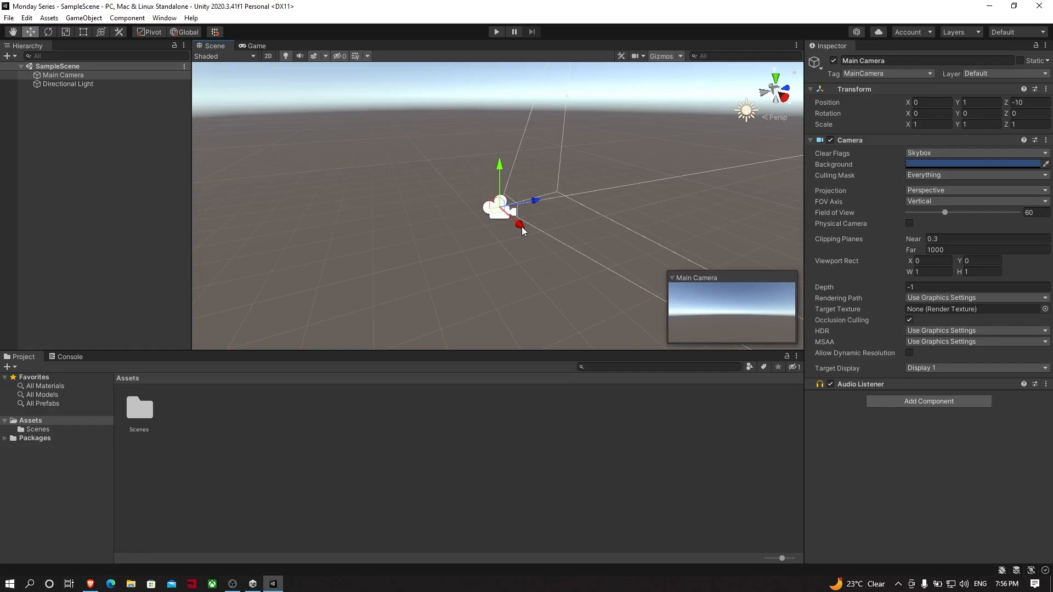
Try moving the Main Camera along its Y, Z and X axes, undoing each move.
left_click_drag(500, 167, 521, 101)
key("ctrl+z")
left_click_drag(500, 165, 516, 18)
key("ctrl+z")
left_click_drag(532, 209, 413, 234)
key("ctrl+z")
left_click_drag(521, 223, 566, 231)
key("ctrl+z")
Deselect the camera and activate the Rotate tool, and look over the 3D object types available without creating one.
left_click(225, 166)
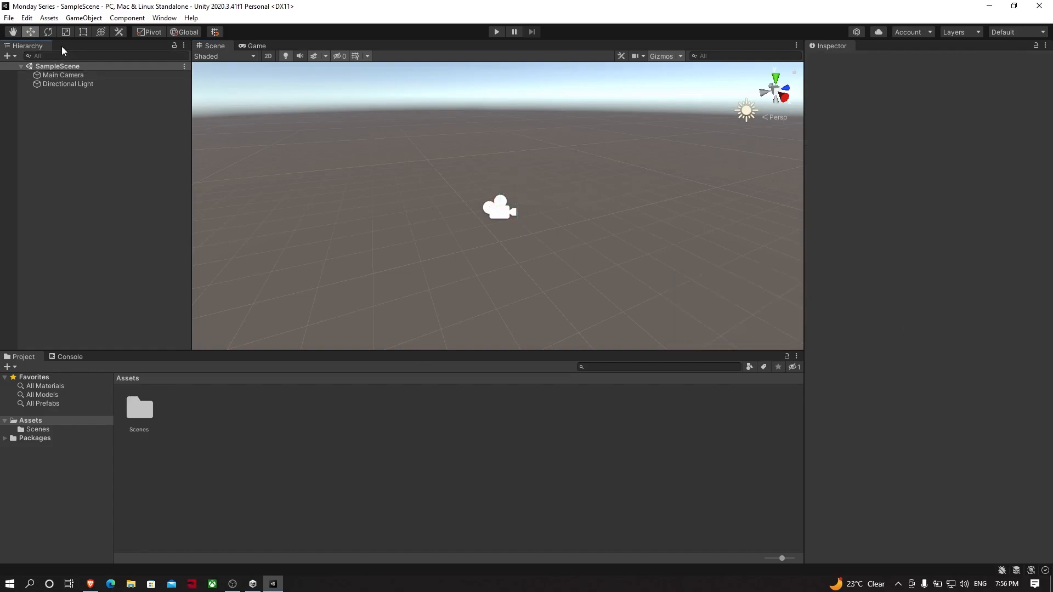
left_click(48, 31)
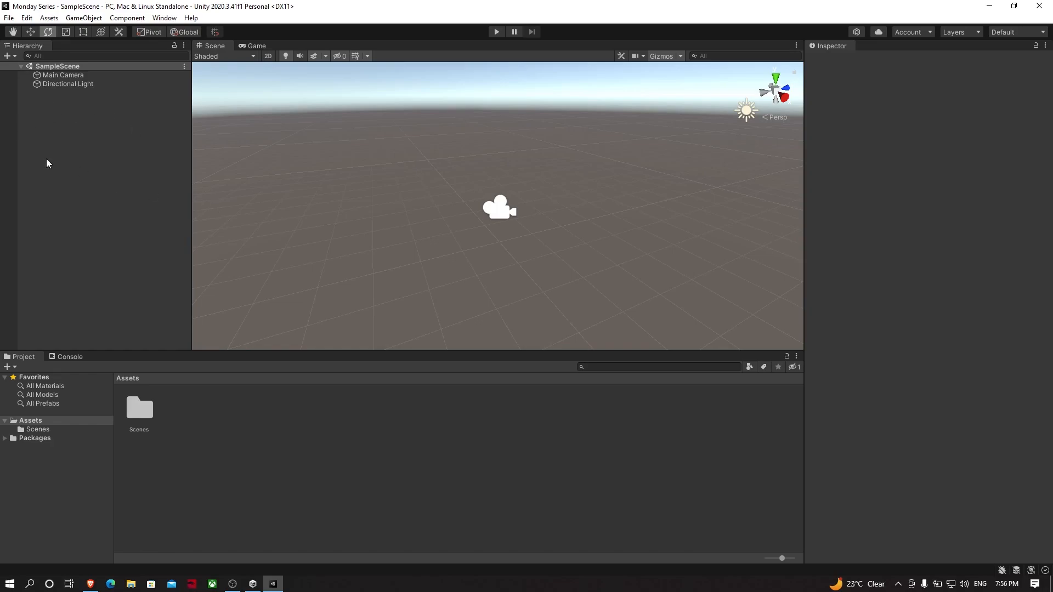
right_click(47, 119)
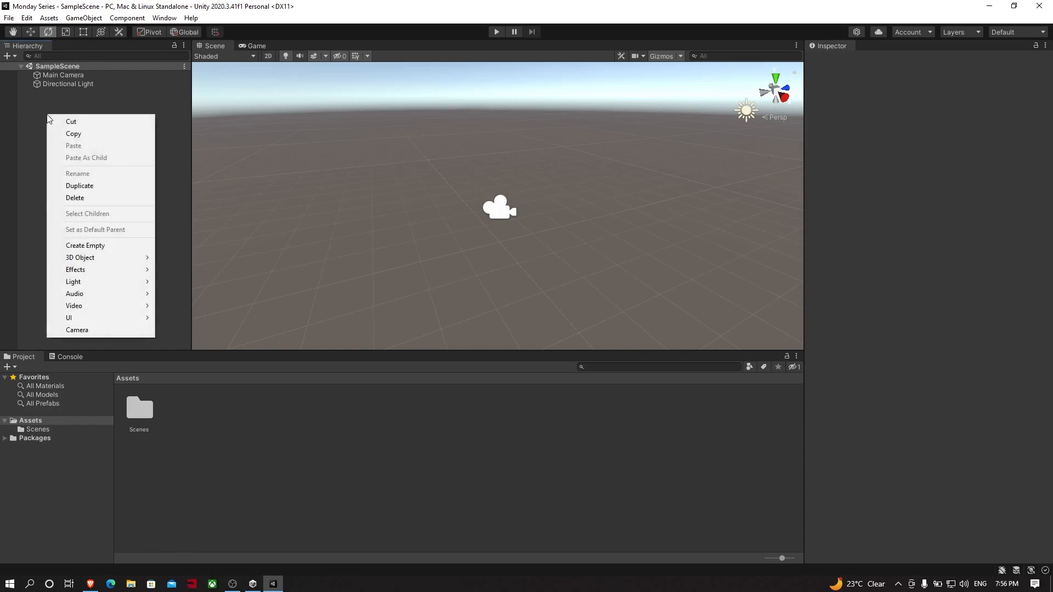
mouse_move(93, 257)
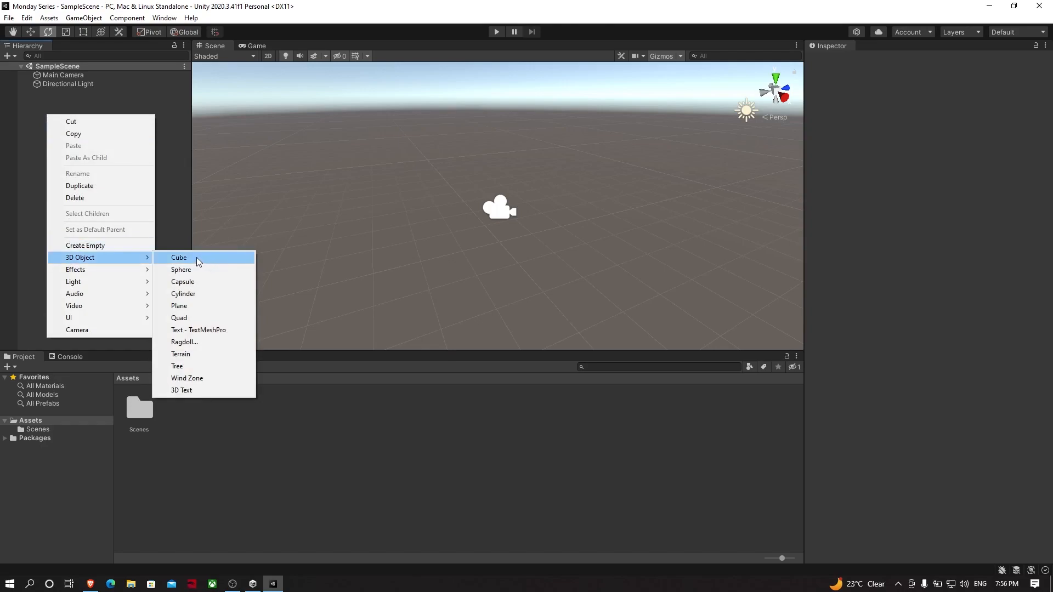
left_click(128, 96)
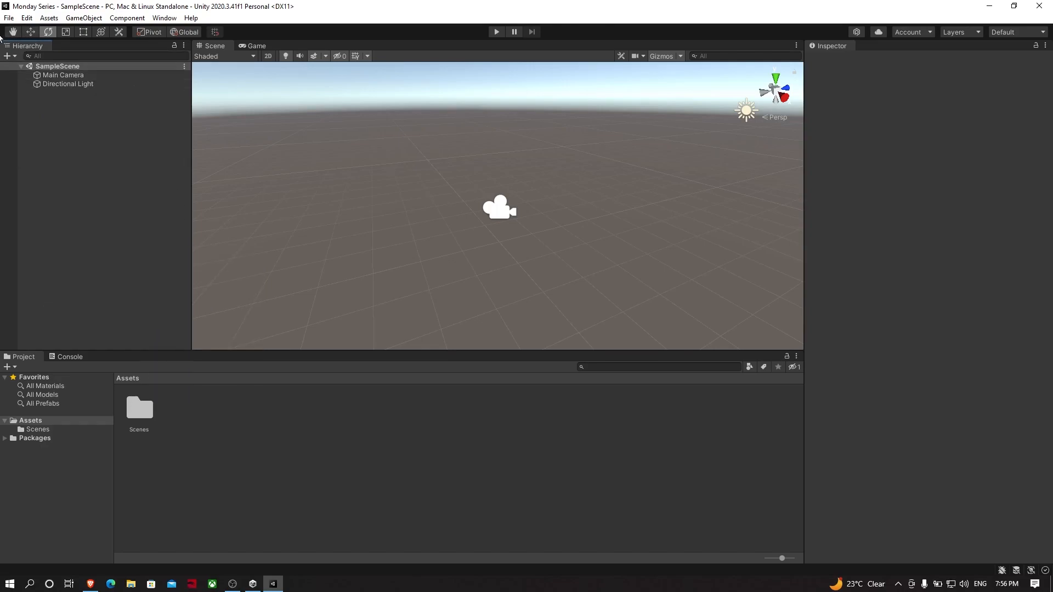
Look over the 3D object types offered in the different creation lists, without creating one.
left_click(12, 56)
mouse_move(30, 93)
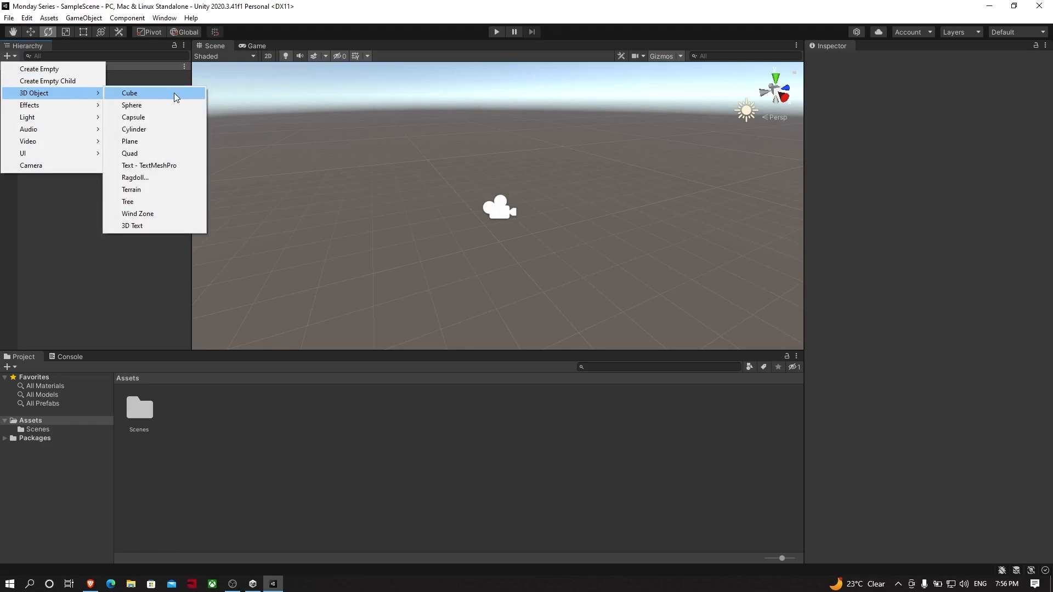
left_click(88, 19)
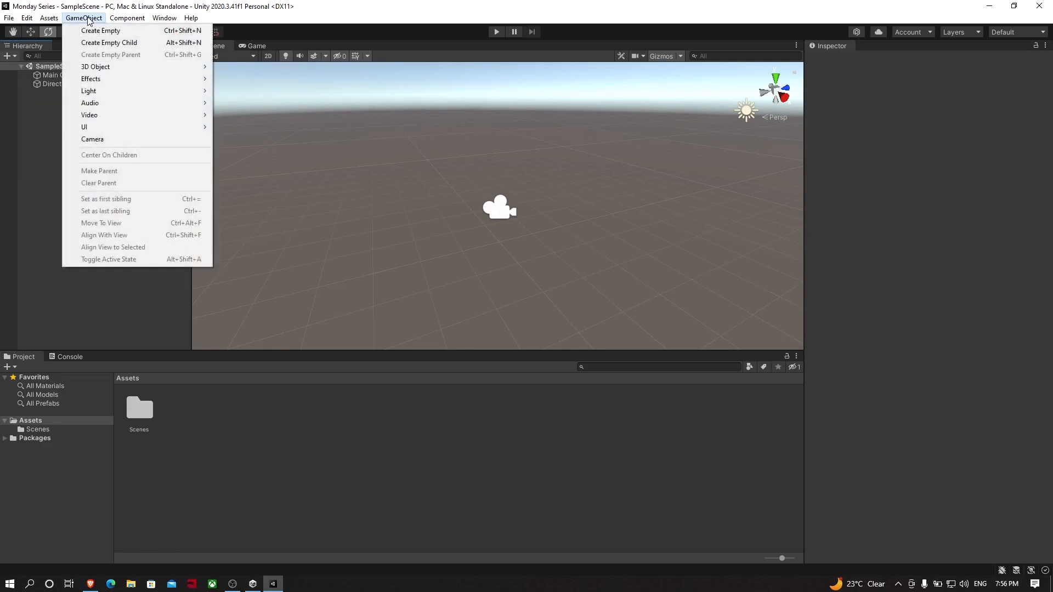
mouse_move(94, 66)
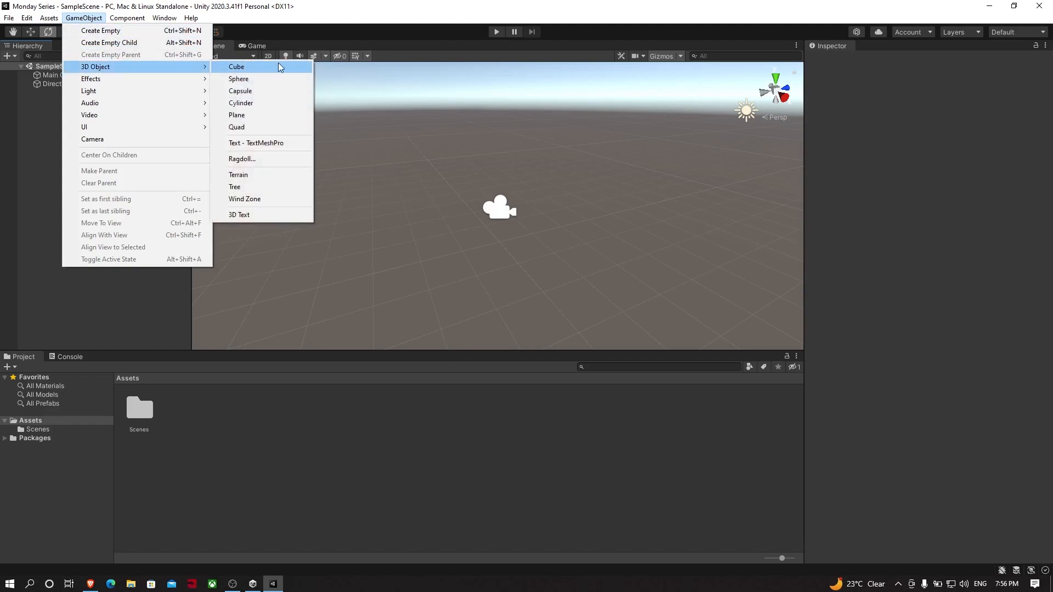
right_click(49, 118)
left_click(37, 110)
right_click(36, 110)
left_click(115, 193)
Create a 3D cube in the SampleScene hierarchy and name it MyCube.
right_click(70, 123)
mouse_move(116, 267)
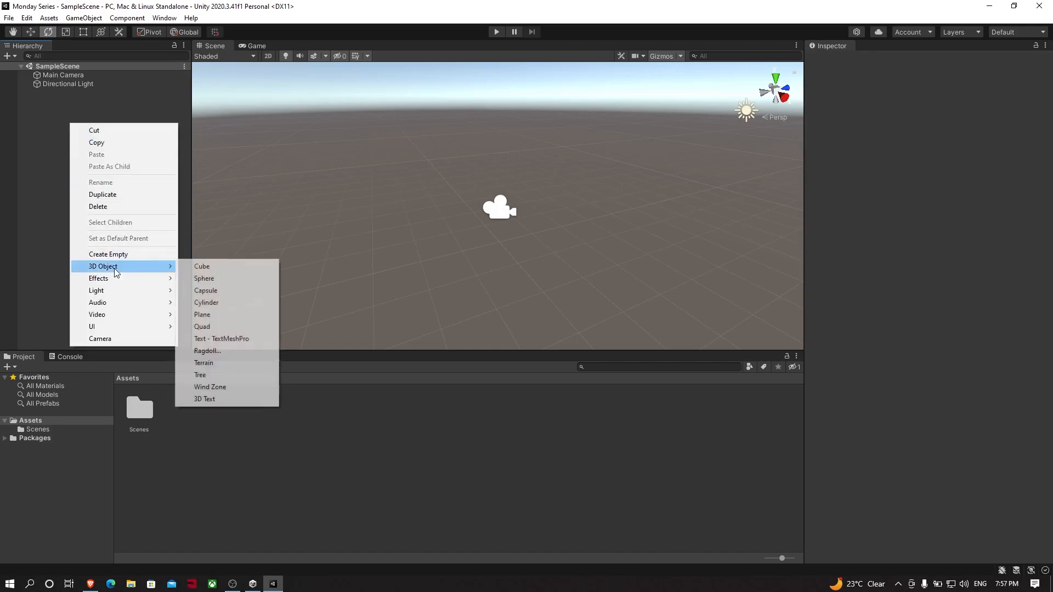
left_click(219, 269)
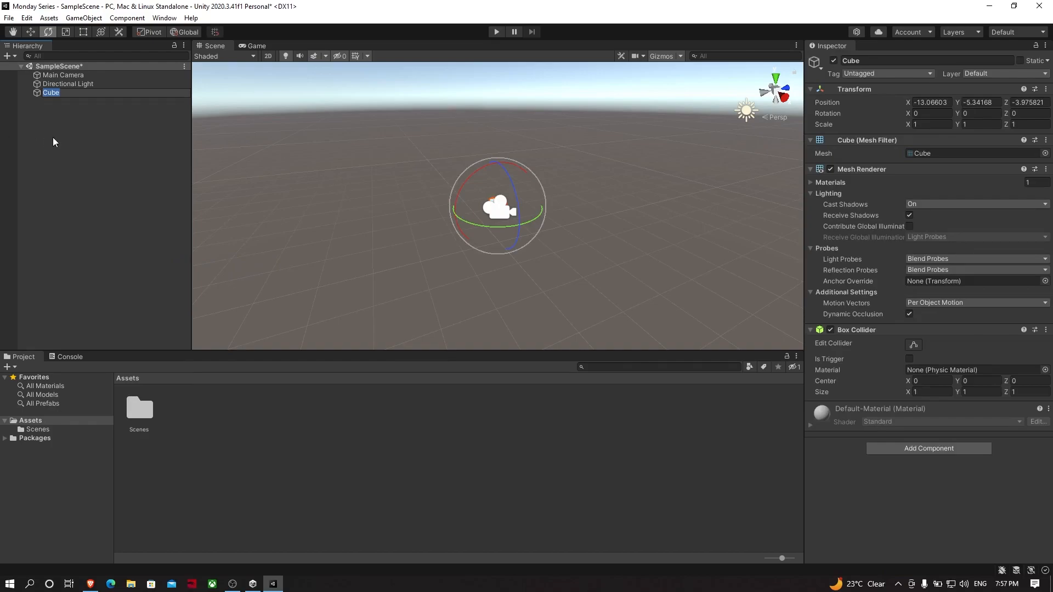
type("MyCube")
key("Return")
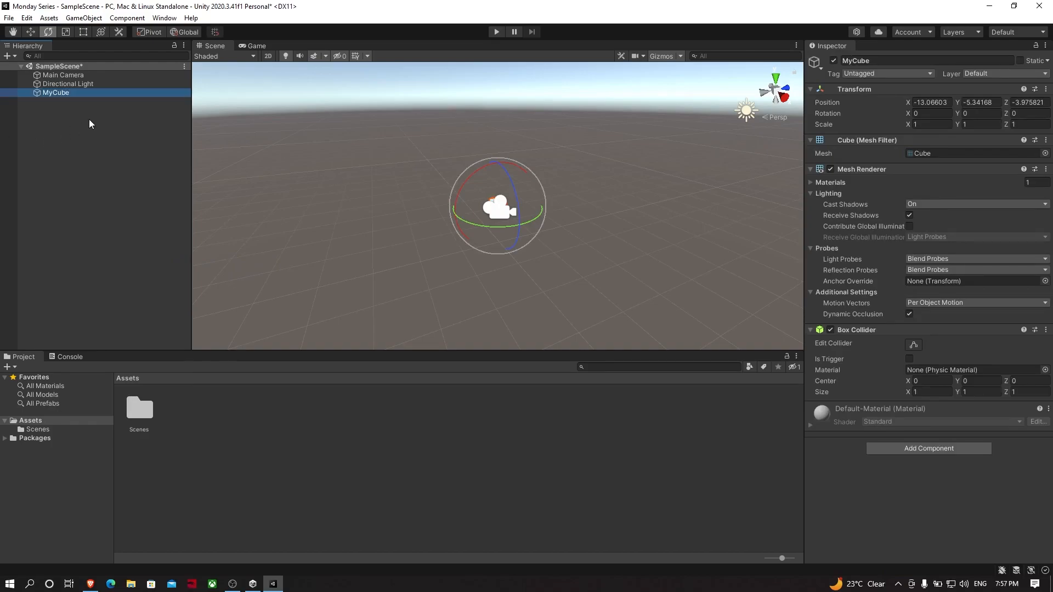
Frame MyCube and the Directional Light in turn to compare their places in the scene, ending on MyCube.
double_click(65, 94)
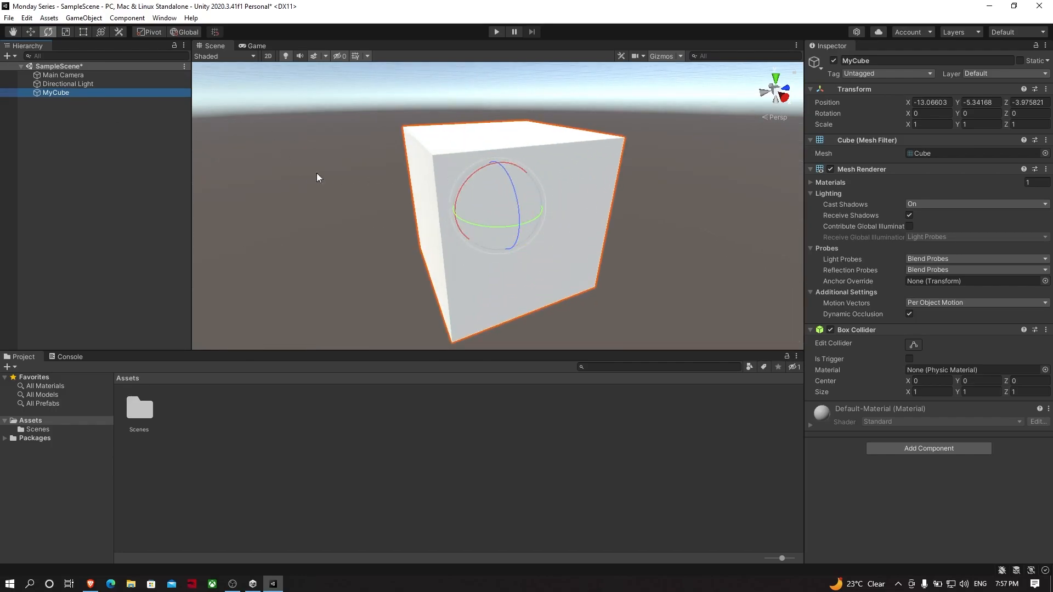
double_click(86, 83)
left_click(467, 220)
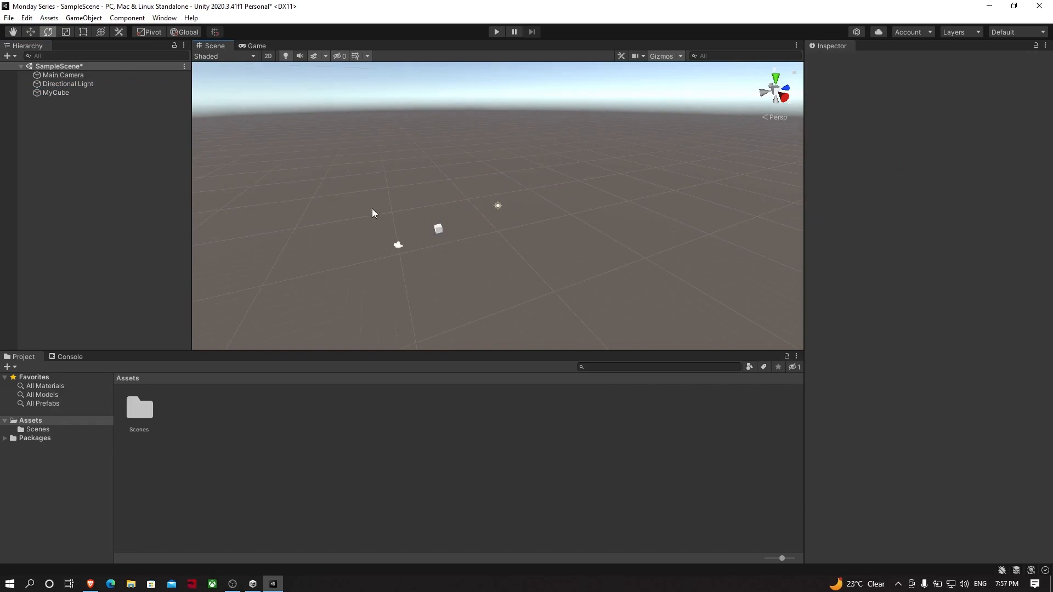
scroll(449, 231, "up", 10)
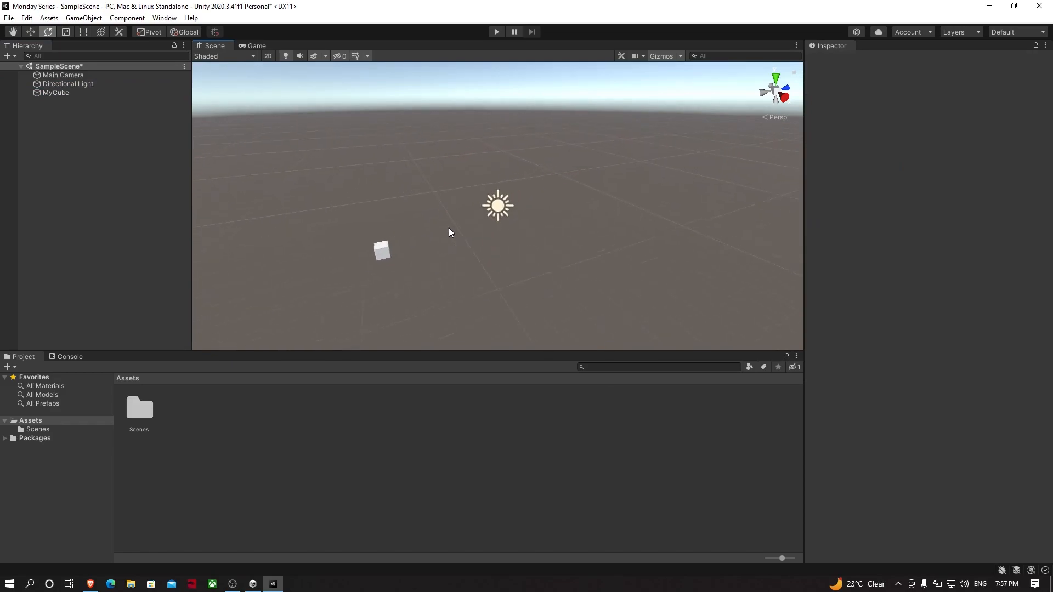
scroll(449, 232, "down", 3)
left_click(48, 93)
double_click(48, 92)
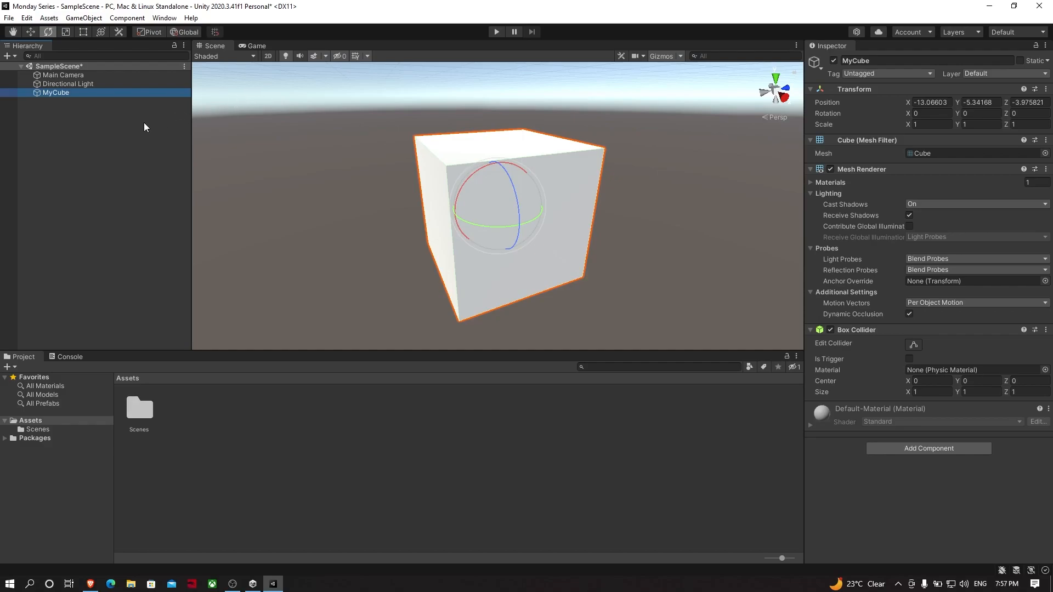
Look over the reset, copy and paste options of MyCube's Transform component without applying any.
right_click(878, 90)
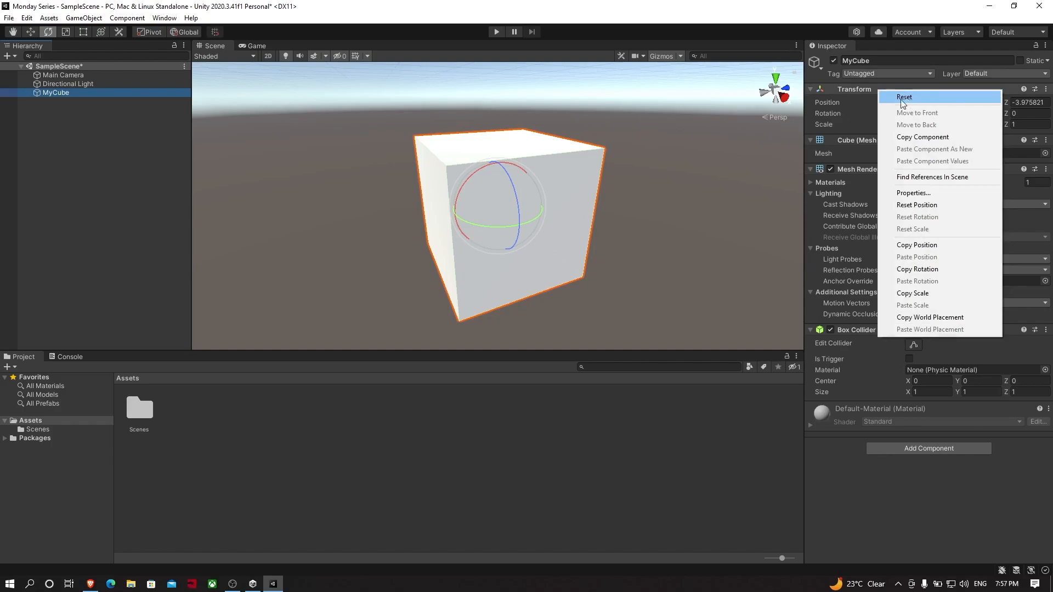
left_click(839, 135)
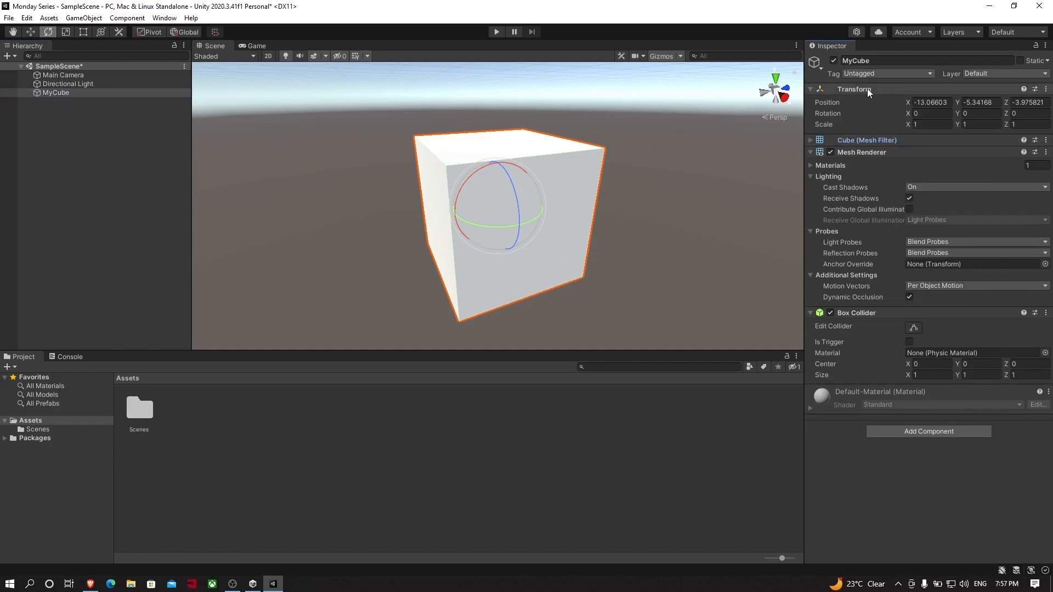
right_click(861, 93)
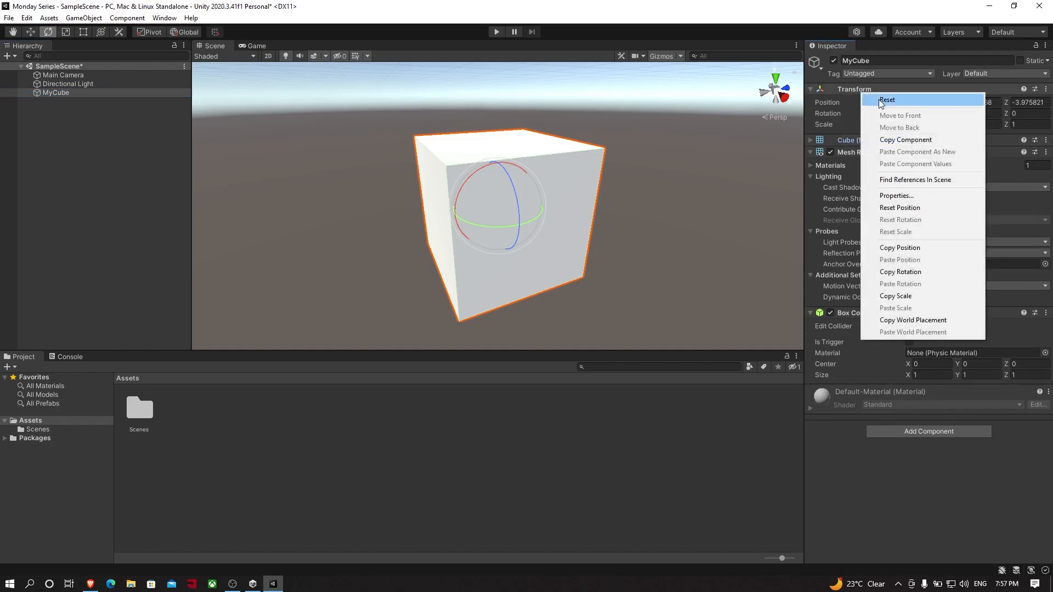
left_click(841, 134)
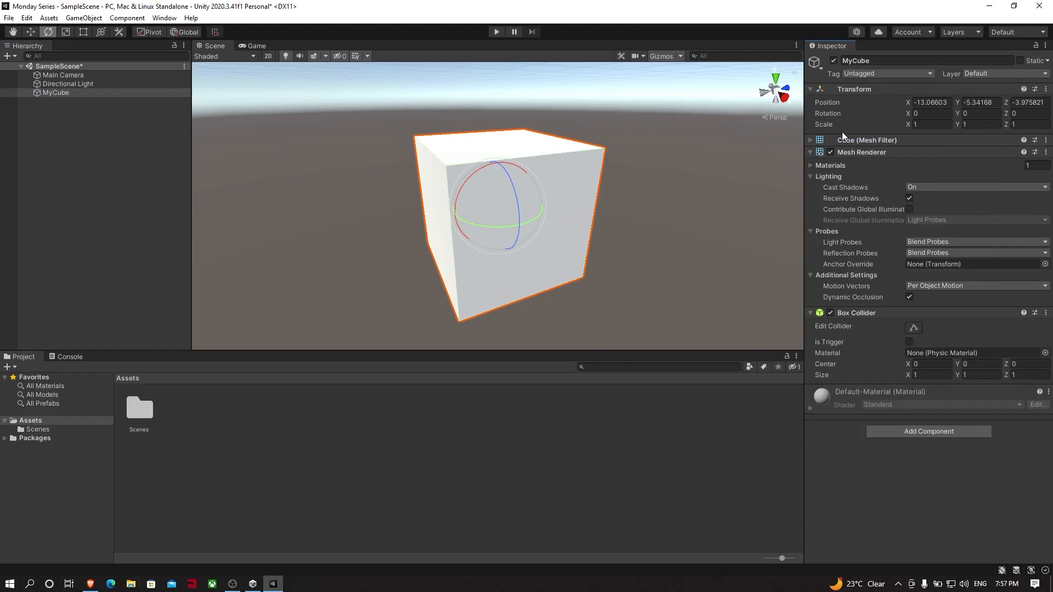
right_click(873, 90)
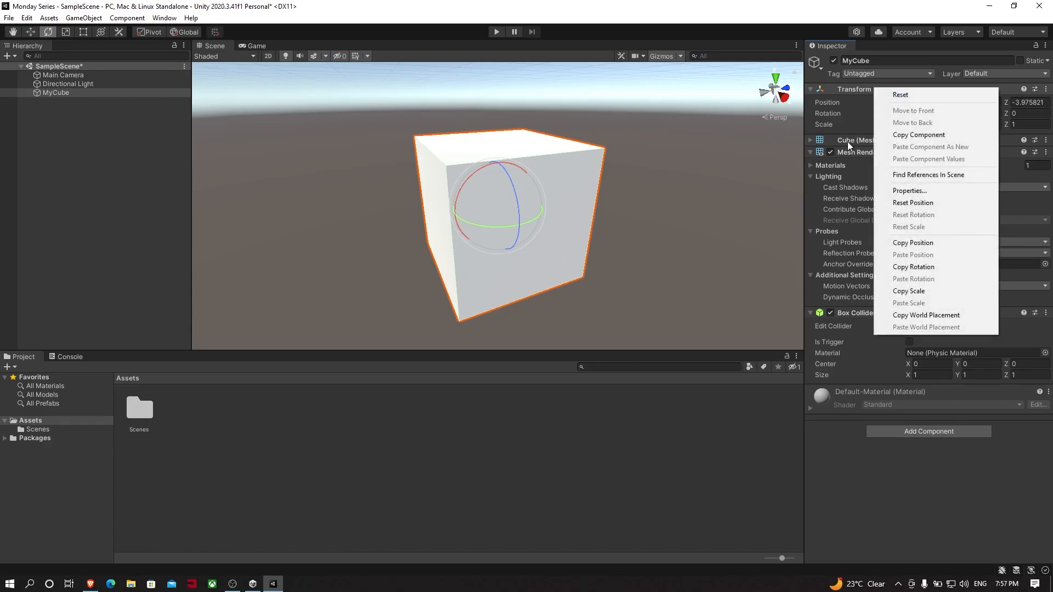
left_click(830, 86)
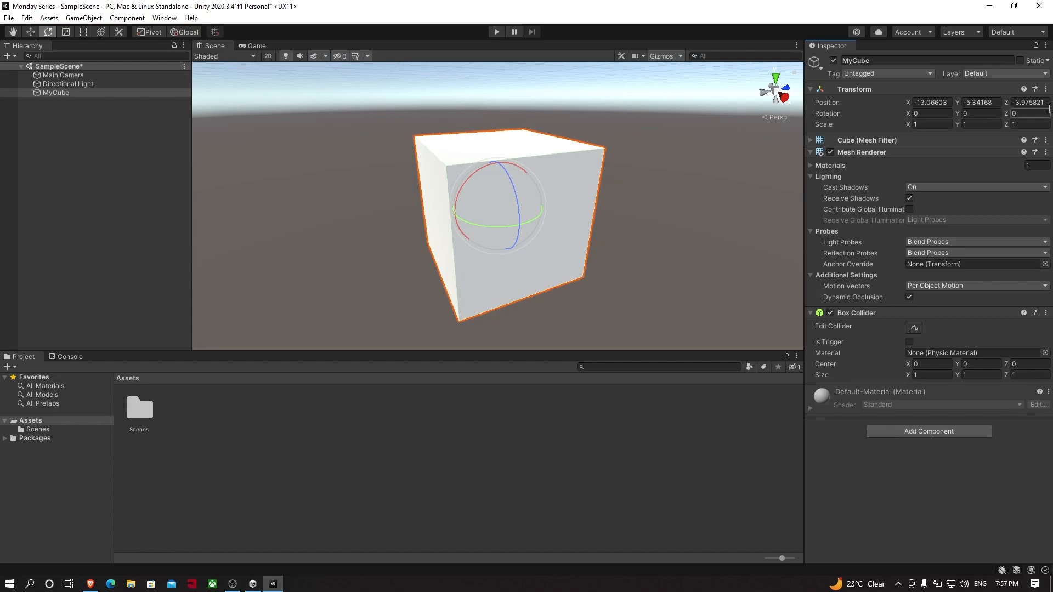
Reset MyCube's Transform and frame the cube in the Scene view.
right_click(867, 89)
left_click(889, 97)
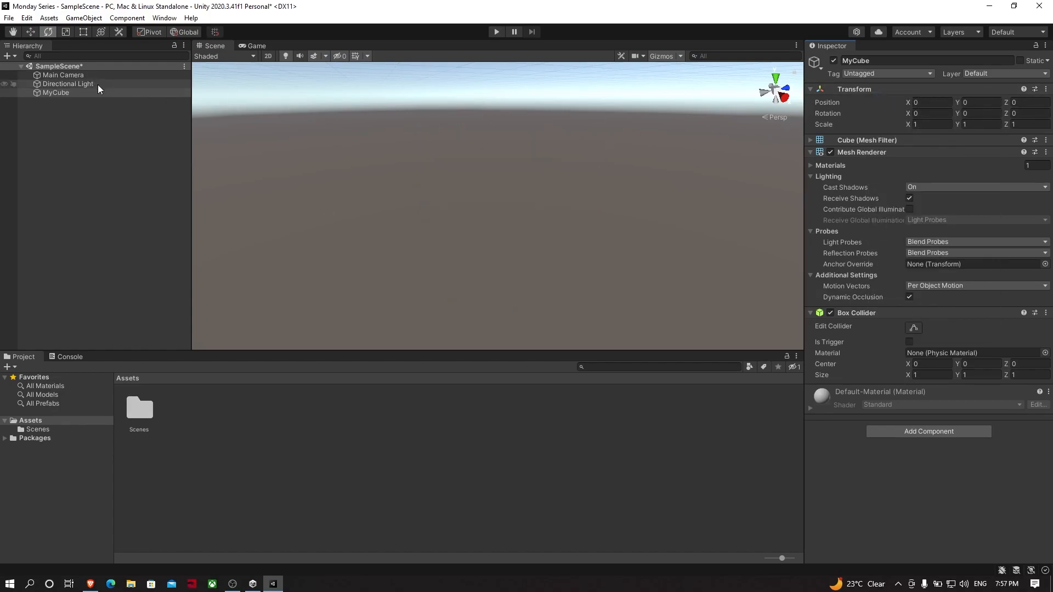
double_click(78, 92)
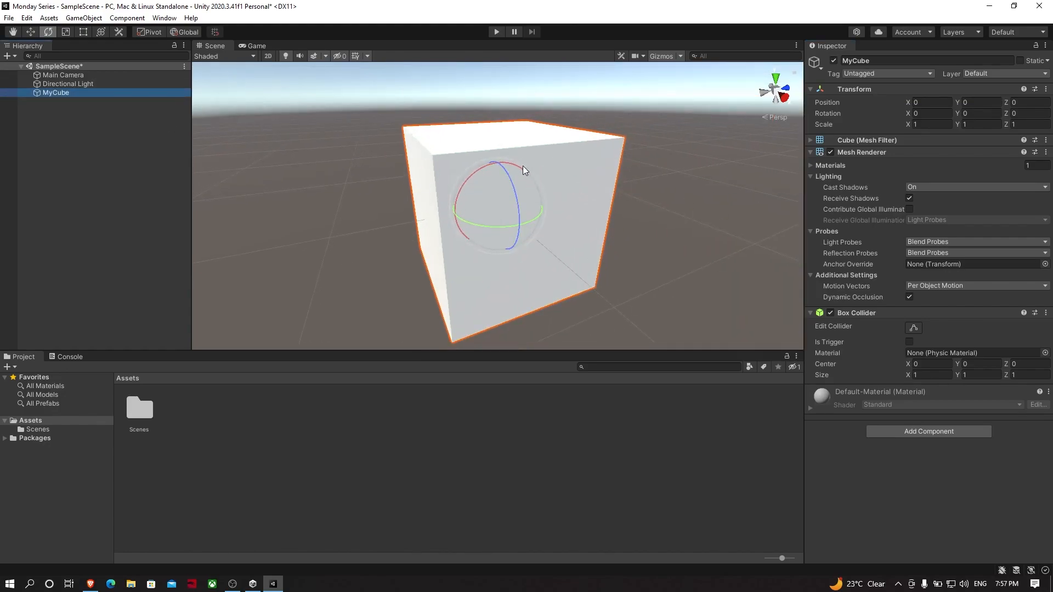
scroll(522, 165, "down", 4)
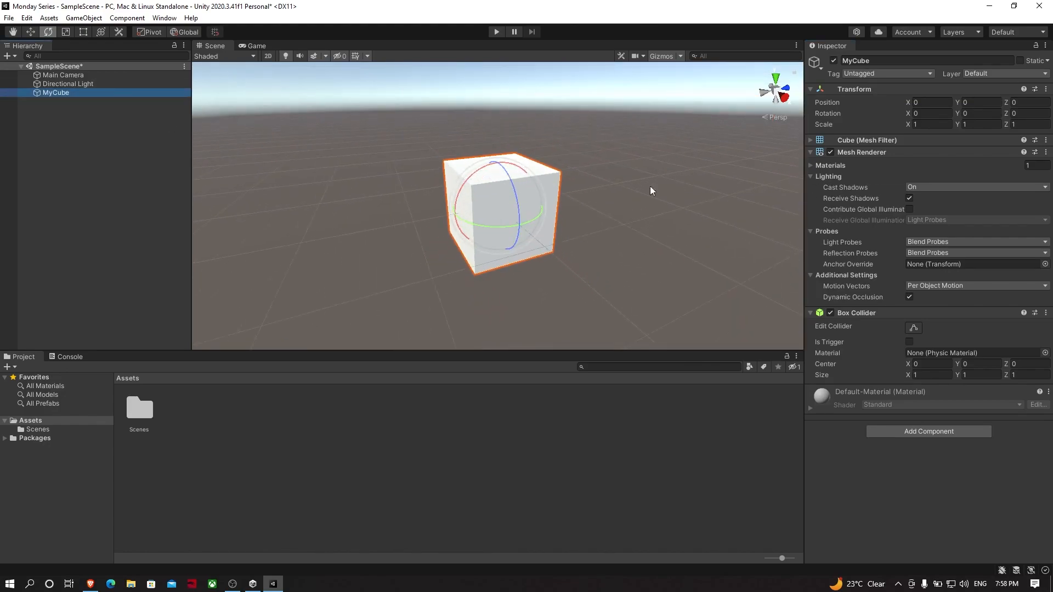
scroll(666, 184, "down", 2)
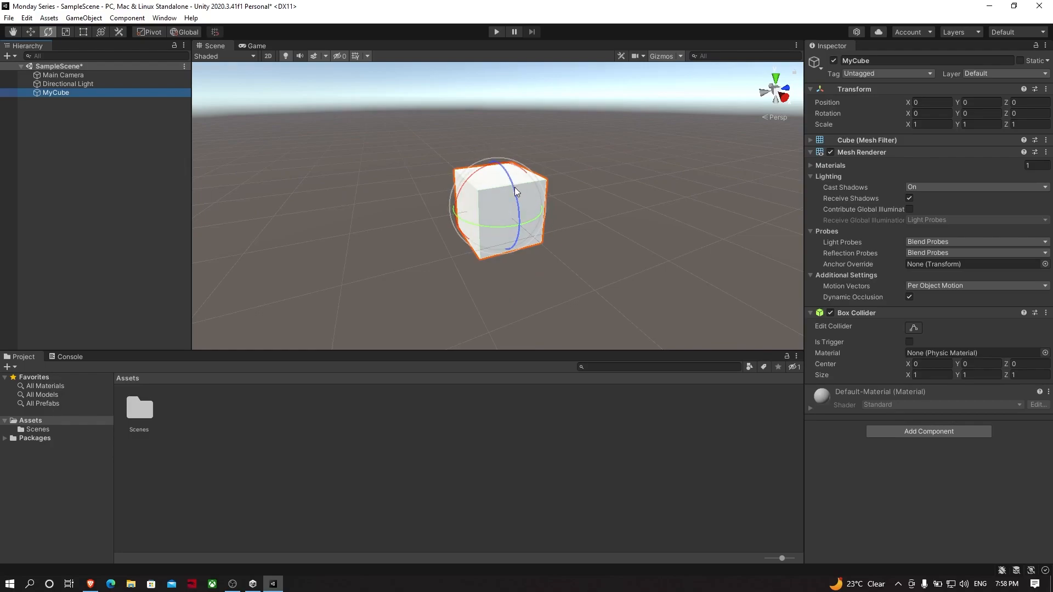
Deselect everything, activate the Move tool and select MyCube in the Scene view.
left_click(86, 176)
left_click(30, 32)
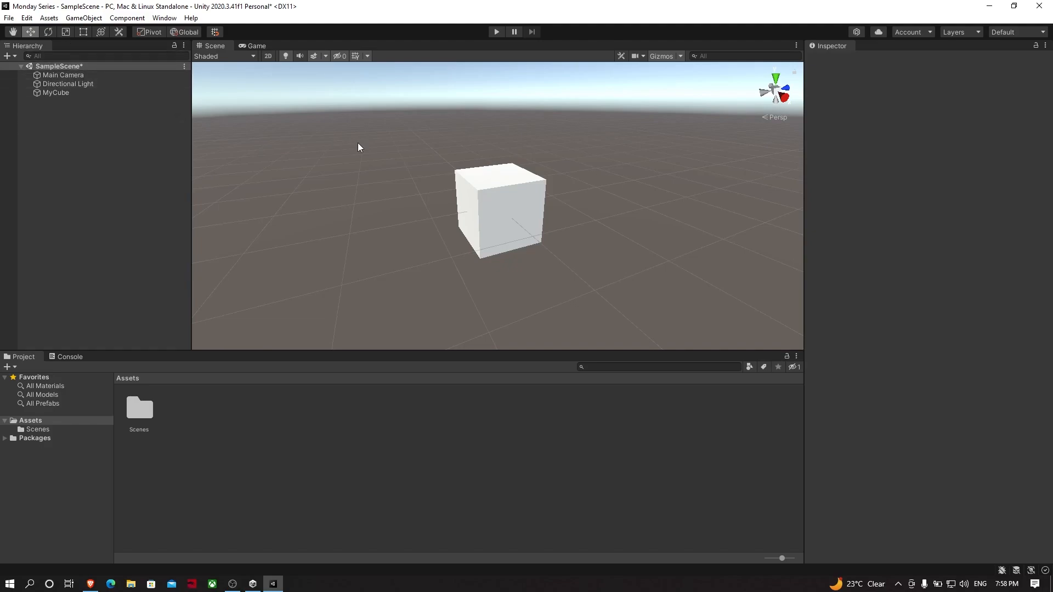
left_click(536, 197)
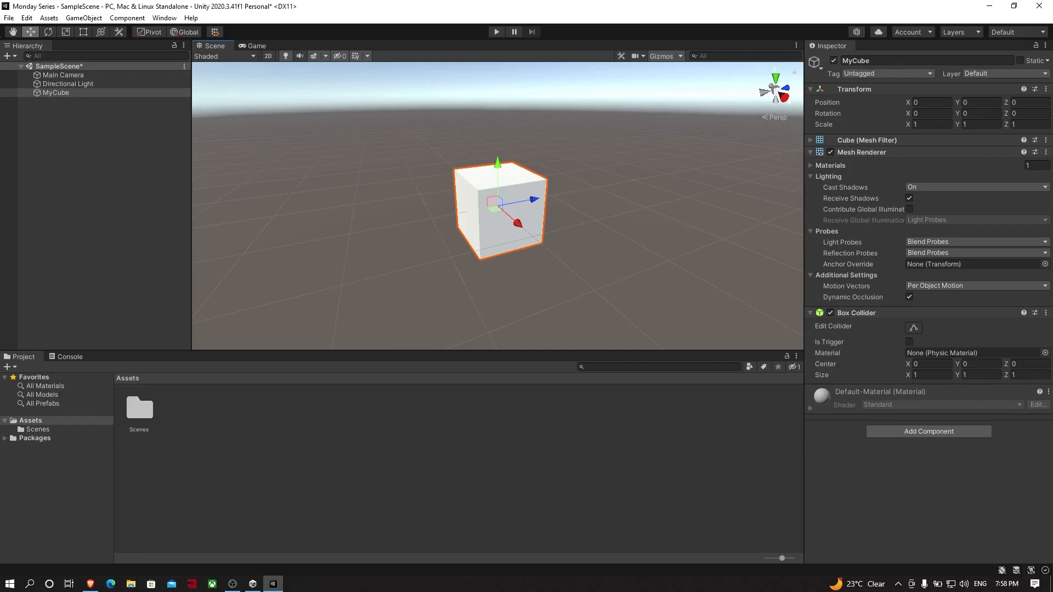
Try rotating MyCube about its Z, X and Y axes with the Rotate tool, undoing each rotation.
key("e")
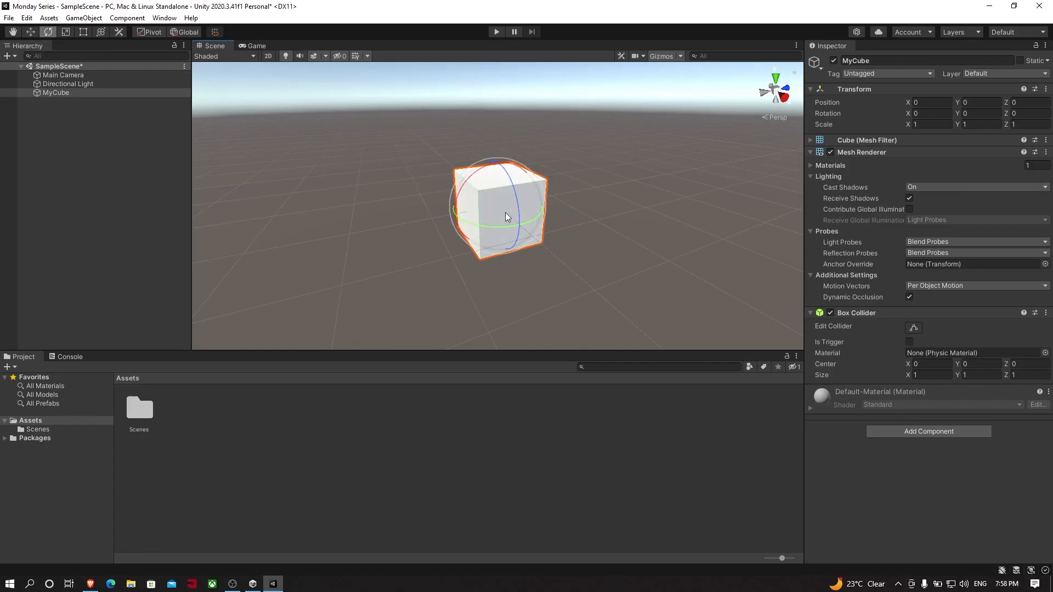
left_click(38, 31)
left_click(45, 31)
left_click_drag(512, 193, 488, 139)
key("ctrl+z")
left_click_drag(460, 185, 577, 183)
key("ctrl+z")
left_click_drag(498, 228, 527, 239)
key("ctrl+z")
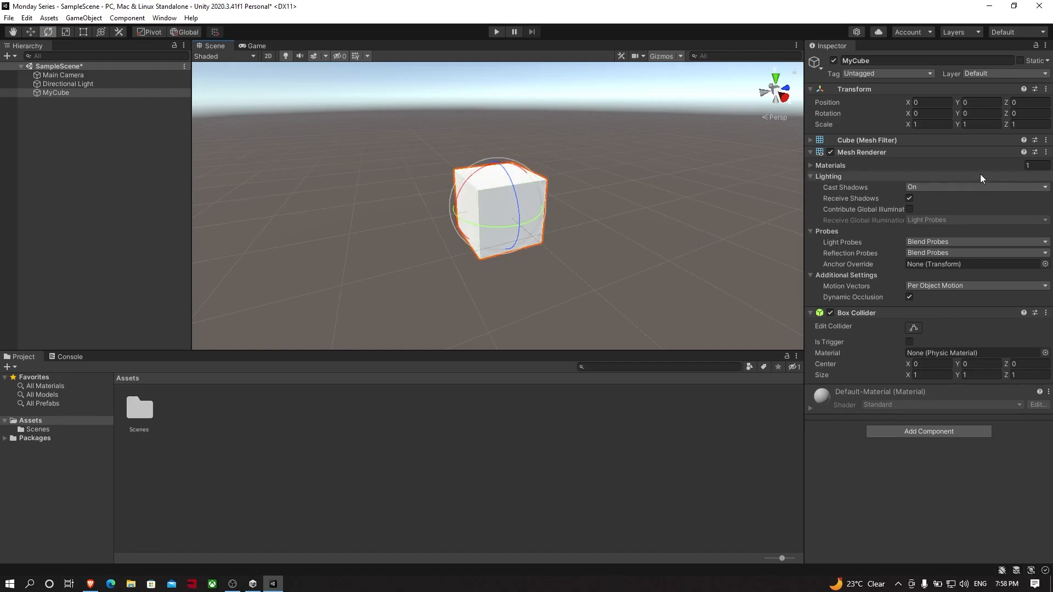
Try changing MyCube's X rotation value in the Transform component, undo it, and open the Y rotation for editing.
left_click_drag(906, 114, 1013, 159)
key("ctrl+z")
left_click(956, 114)
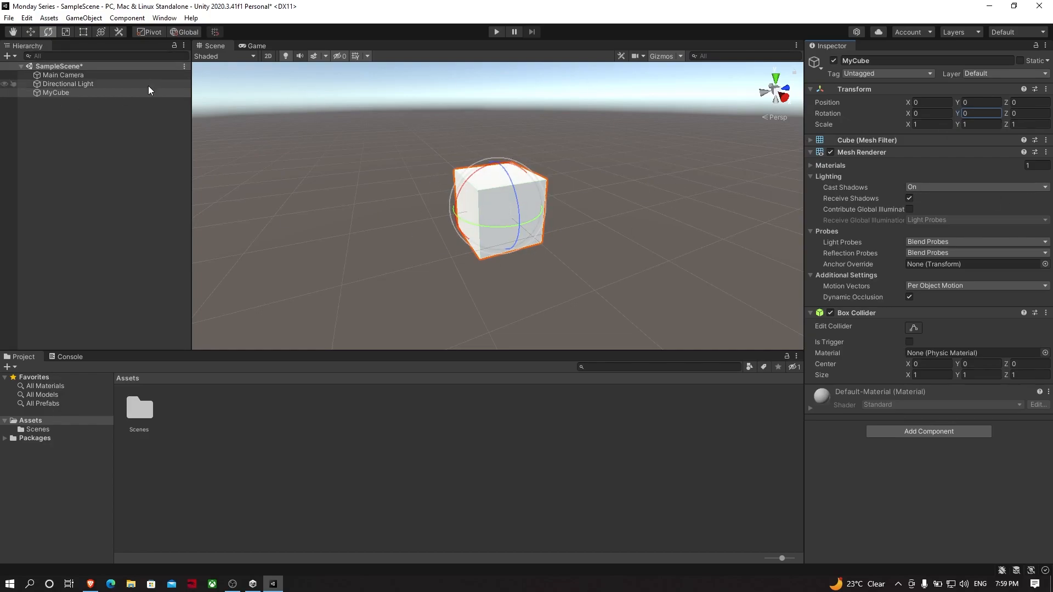
Try scaling MyCube with the Scale tool along Y, along Z to about 9.83 and along X to about 8.94, undoing each change.
key("r")
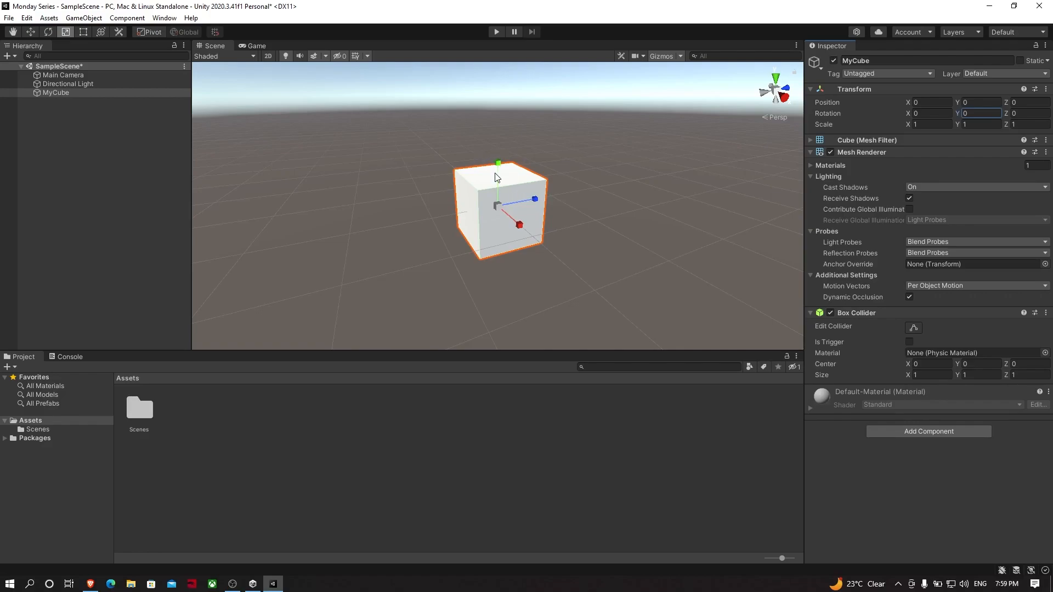
left_click_drag(498, 164, 508, 51)
key("ctrl+z")
left_click_drag(528, 201, 858, 189)
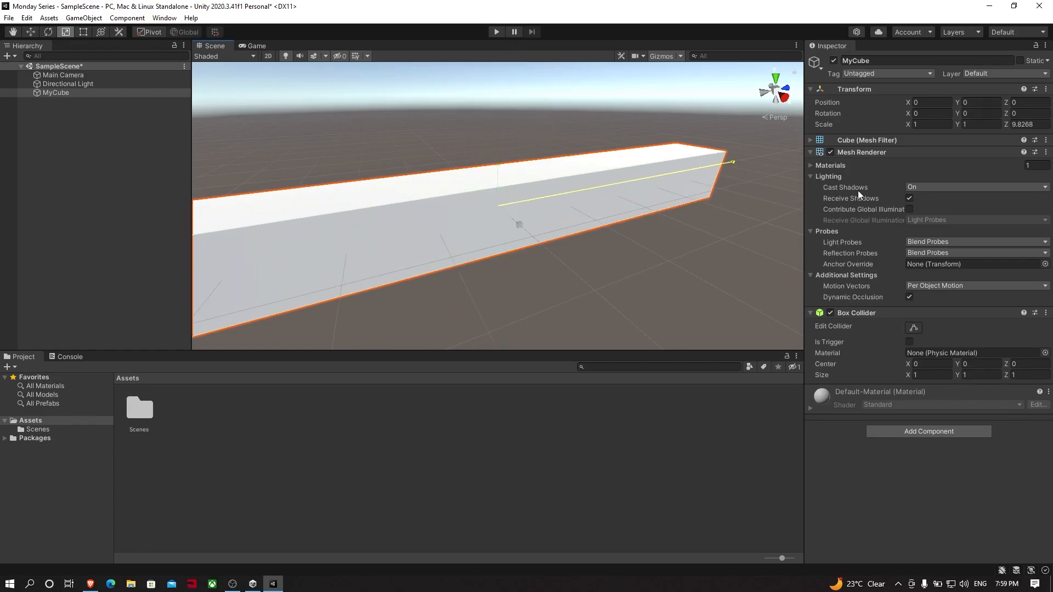
key("ctrl+z")
left_click_drag(523, 225, 684, 287)
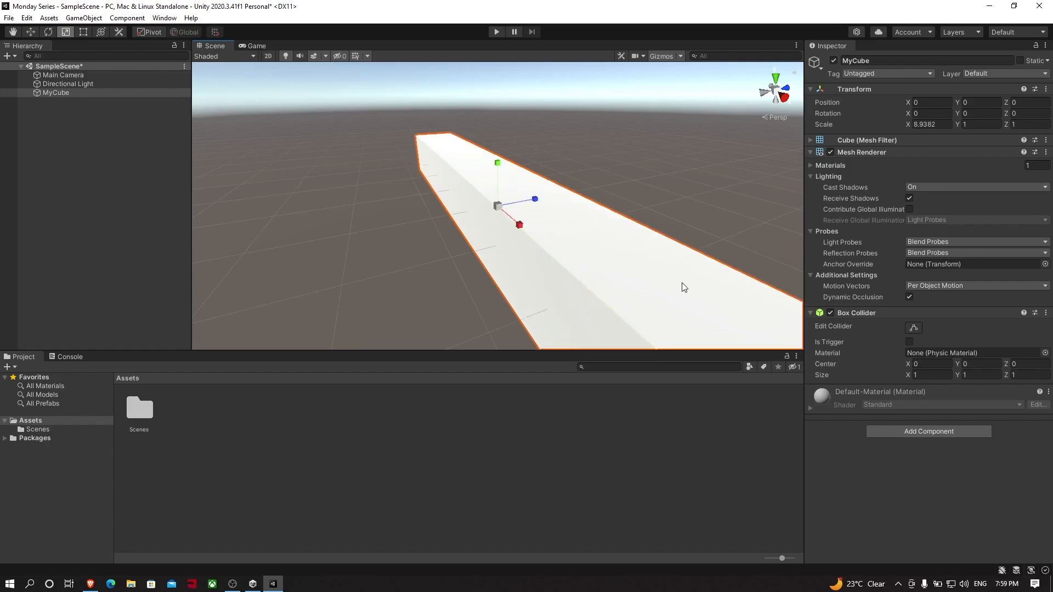
key("ctrl+z")
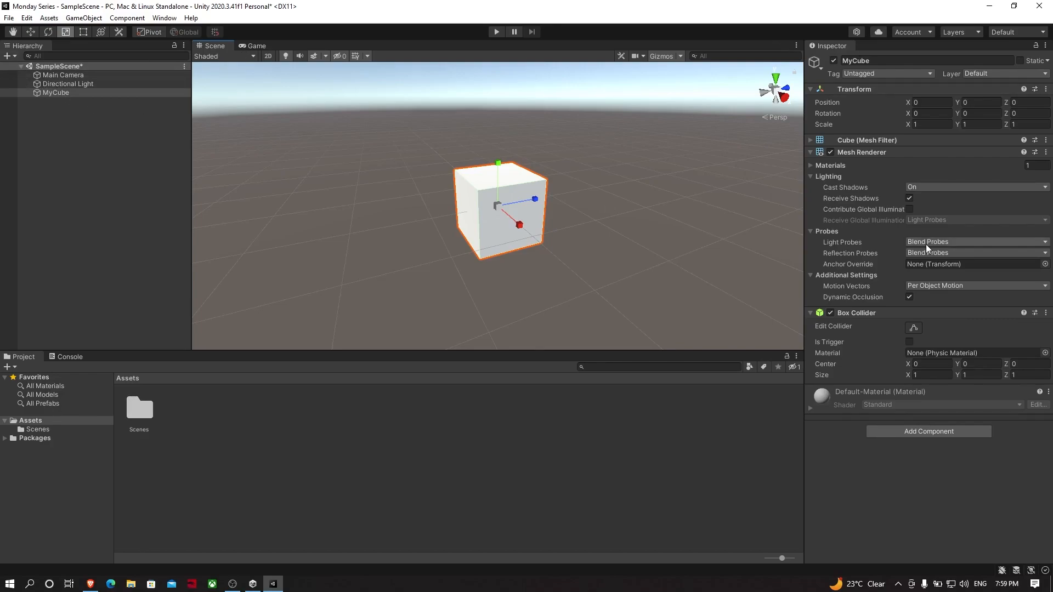
Create an empty game object in the scene, show its move handles, and delete the object.
right_click(74, 127)
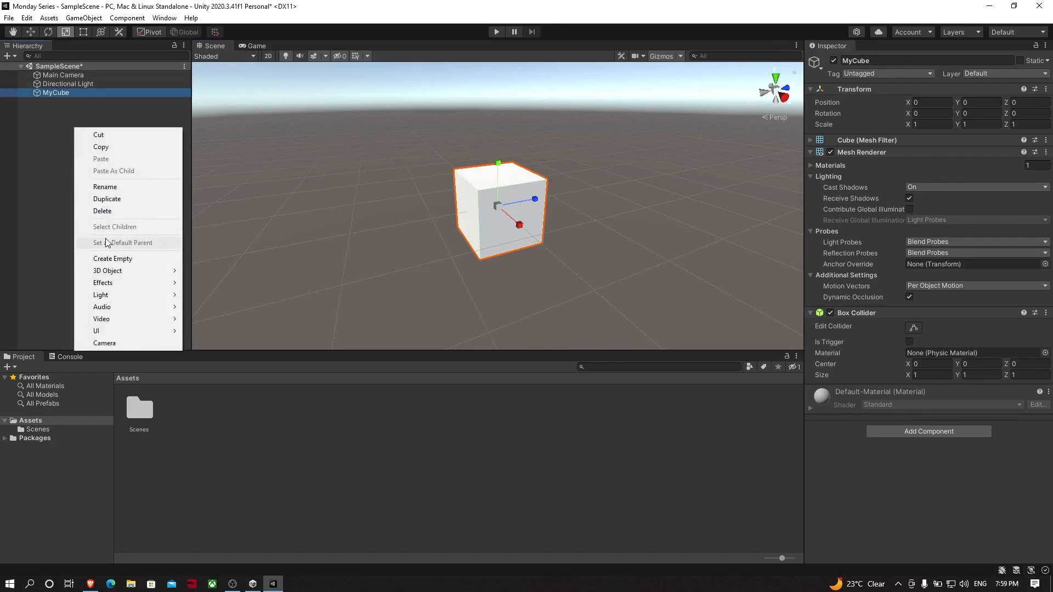
left_click(123, 122)
right_click(21, 104)
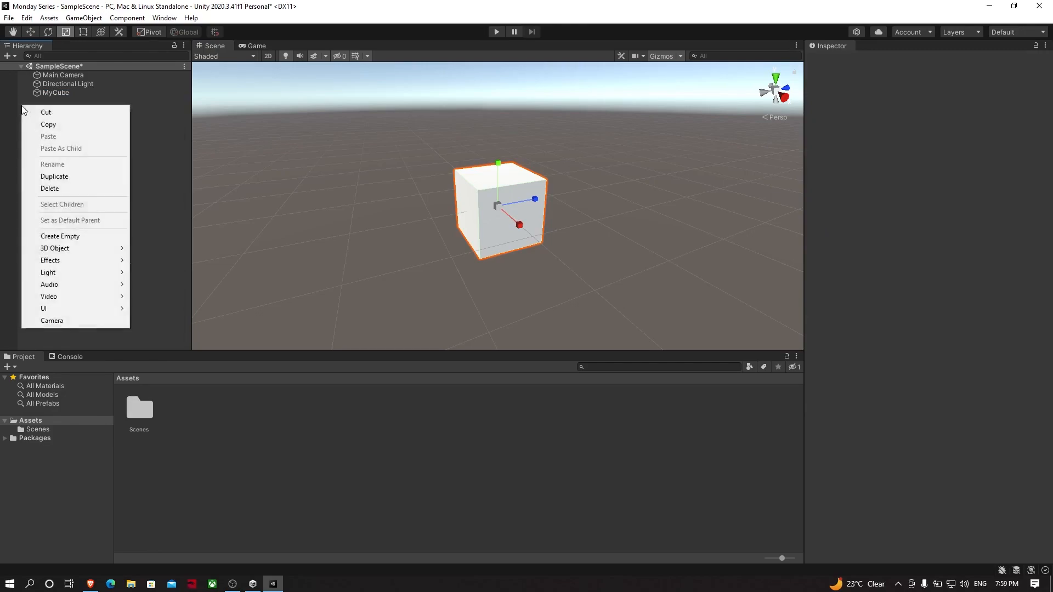
left_click(135, 197)
right_click(90, 147)
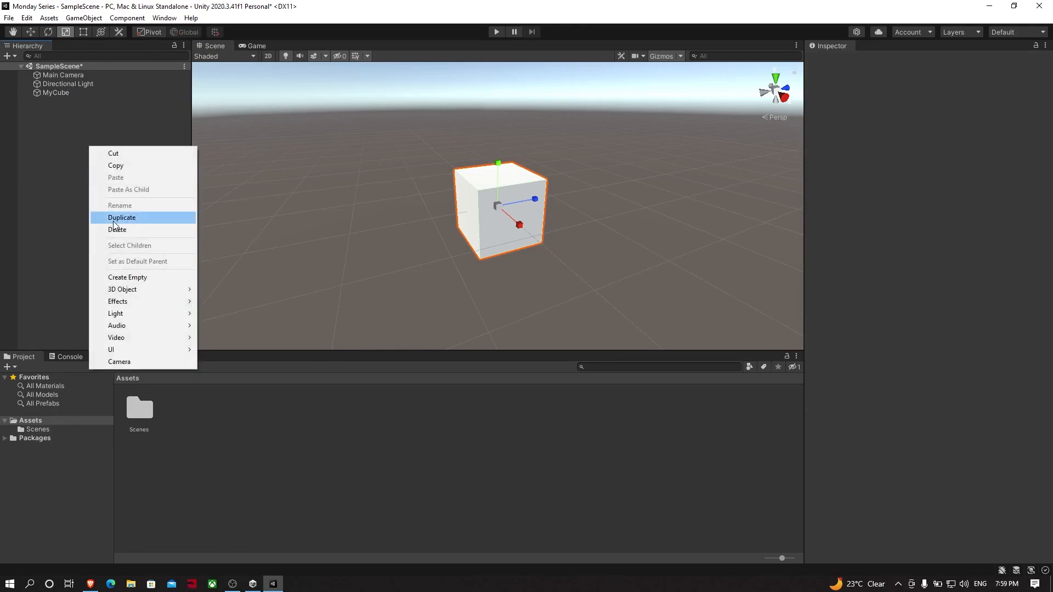
left_click(144, 278)
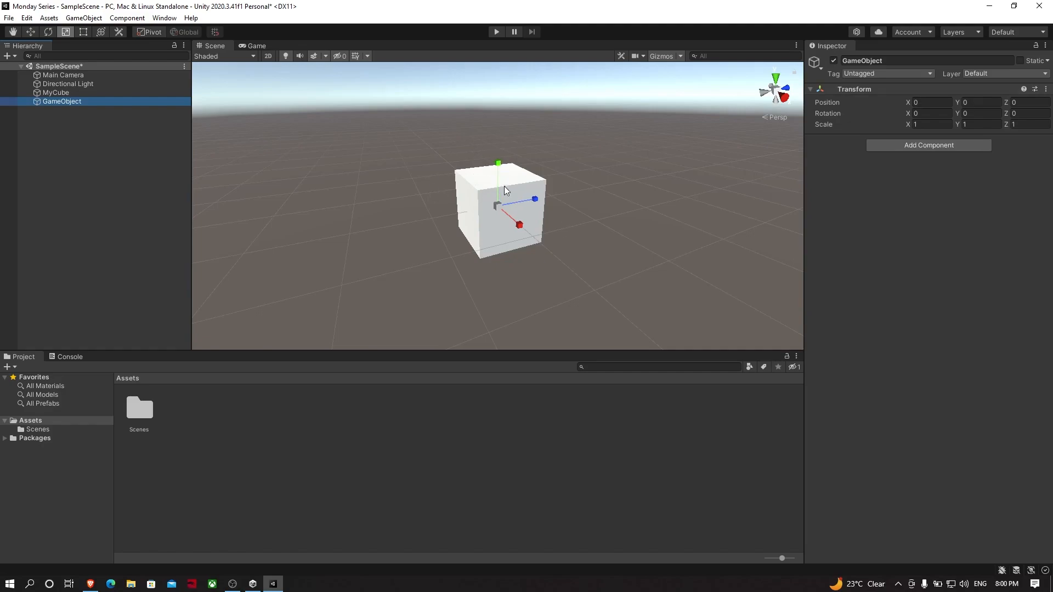
key("w")
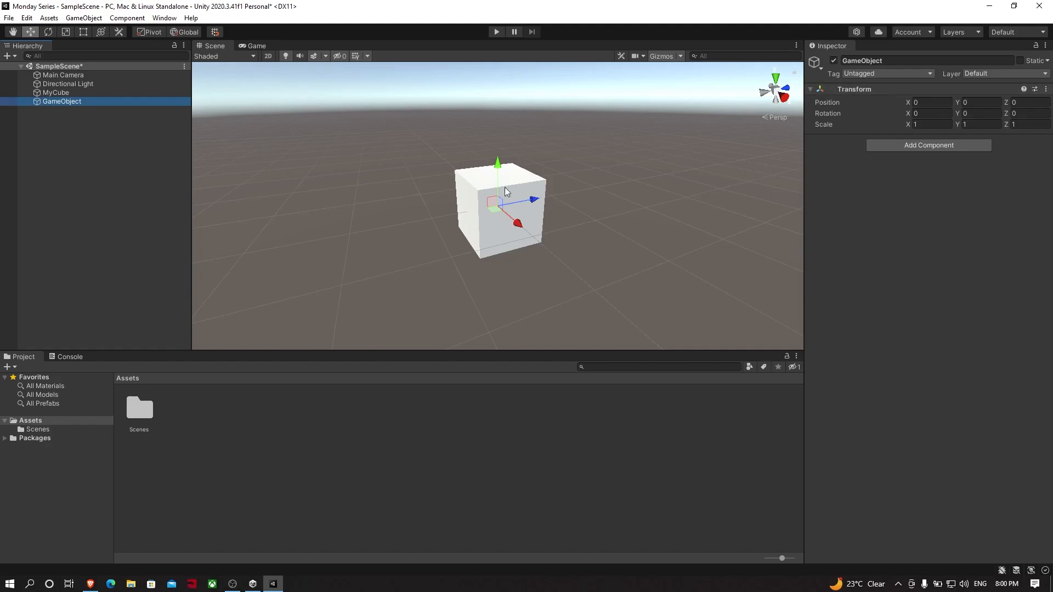
key("Delete")
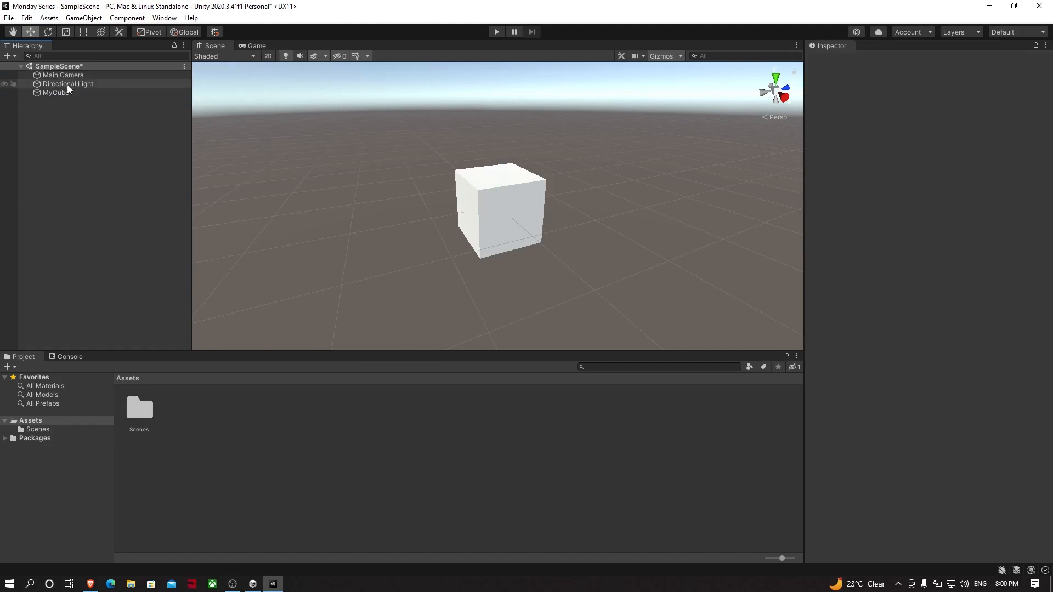
Select MyCube and examine its Mesh Filter component and the settings of its default material.
left_click(57, 93)
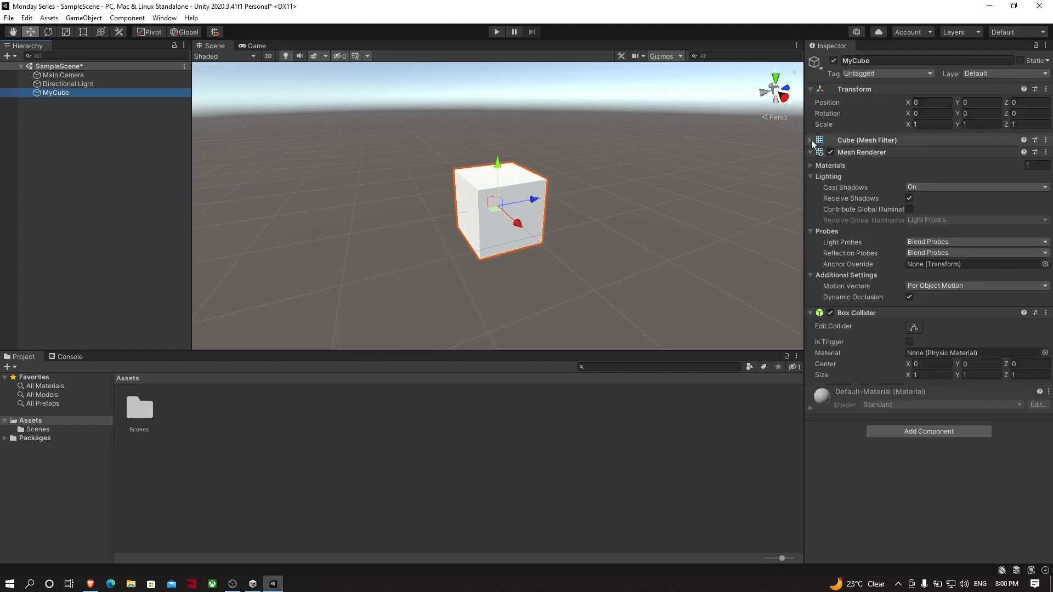
left_click(810, 139)
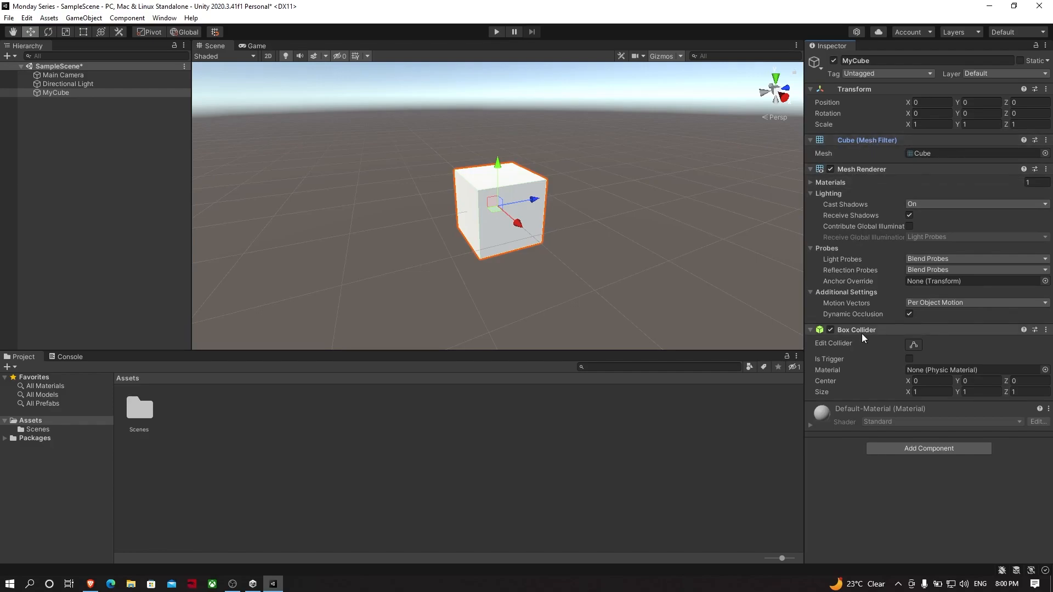
left_click(811, 425)
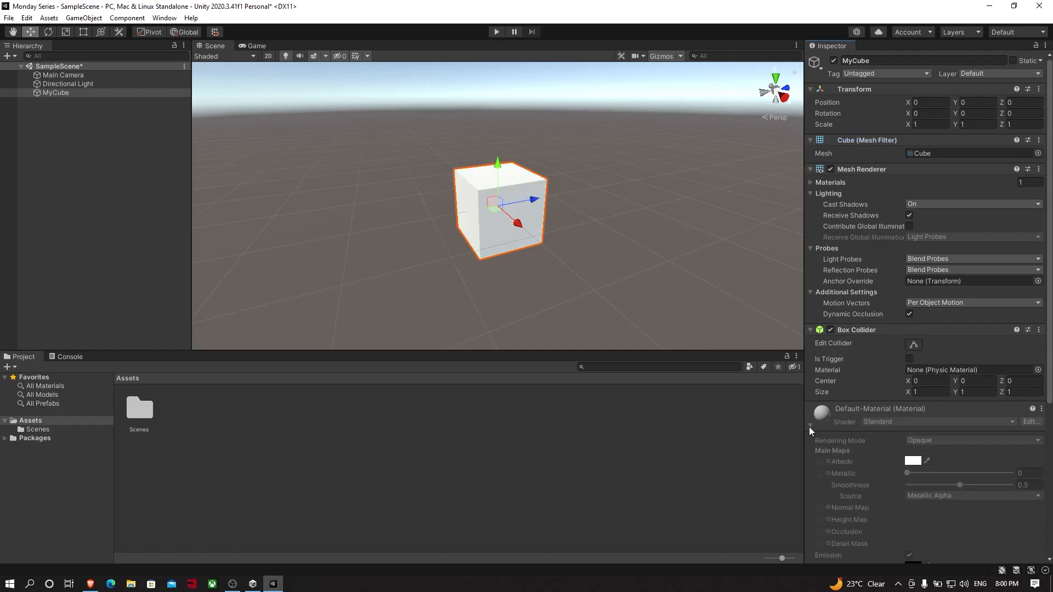
left_click(810, 425)
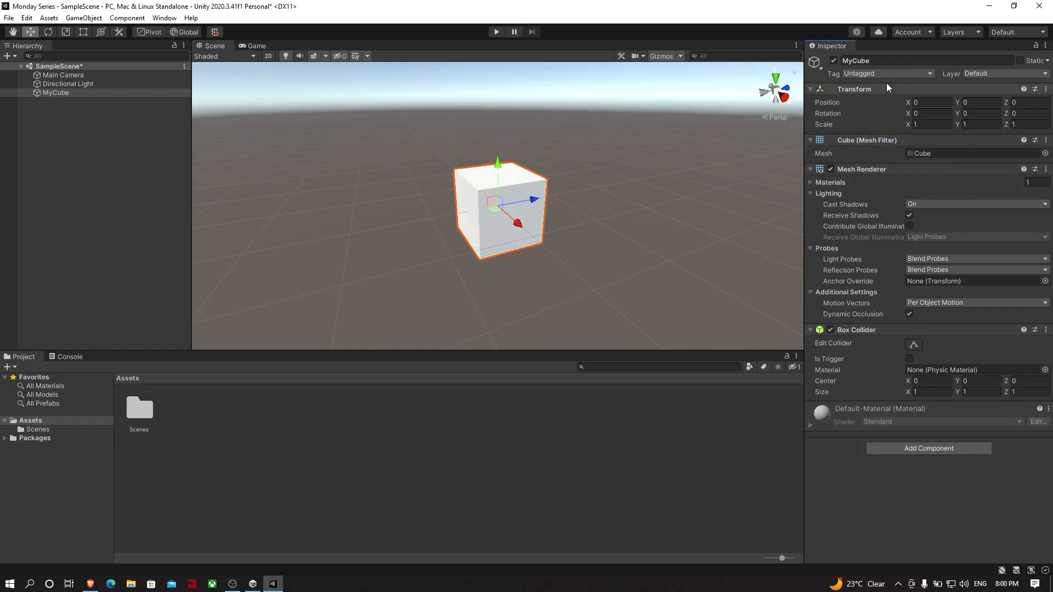
left_click(813, 140)
left_click(813, 141)
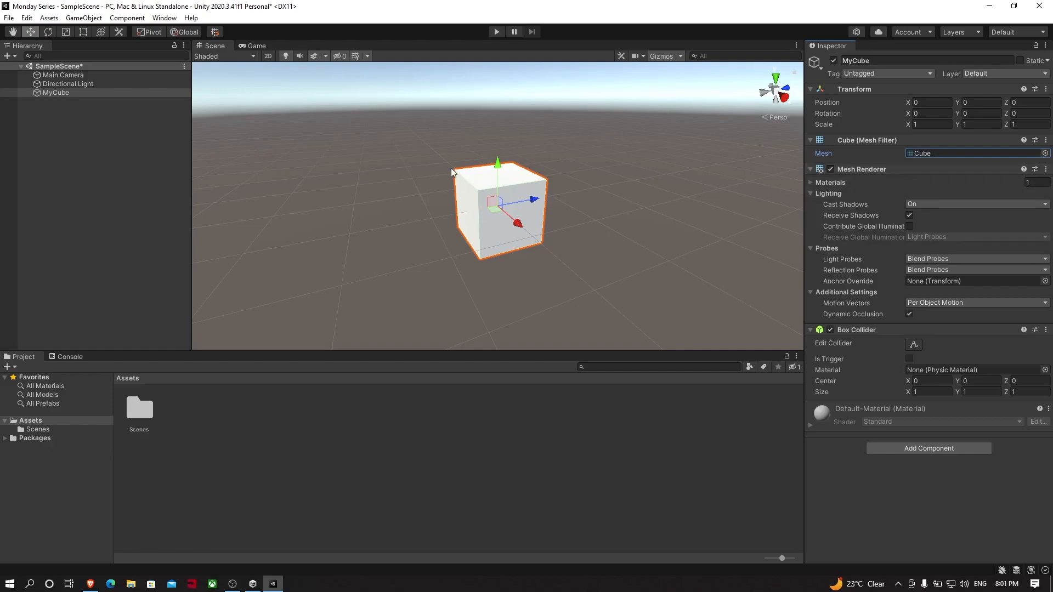
View MyCube in the Game and Scene views and examine the material list of its Mesh Renderer.
left_click(256, 45)
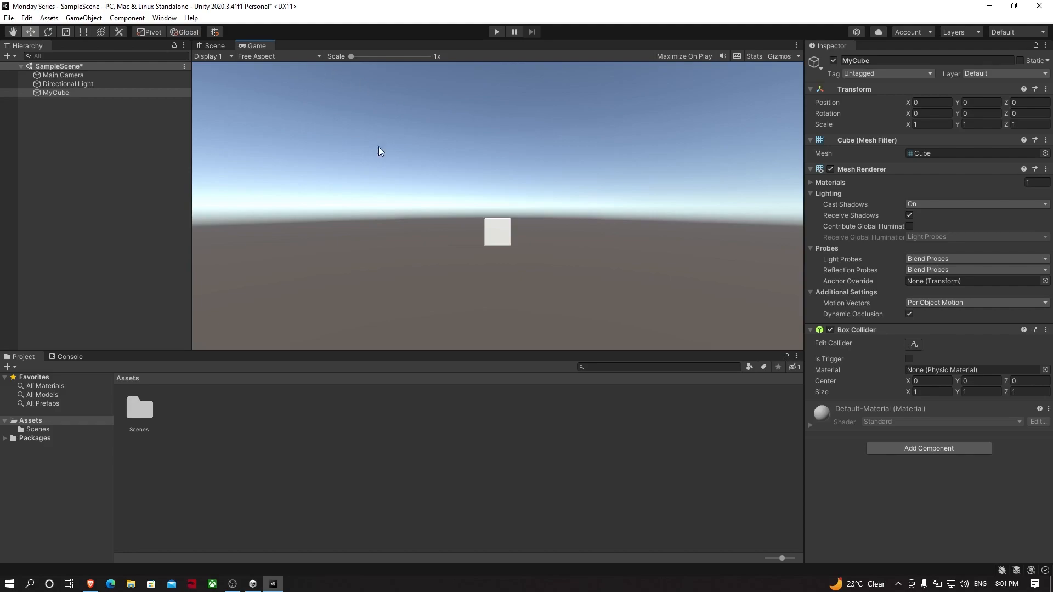
left_click(215, 43)
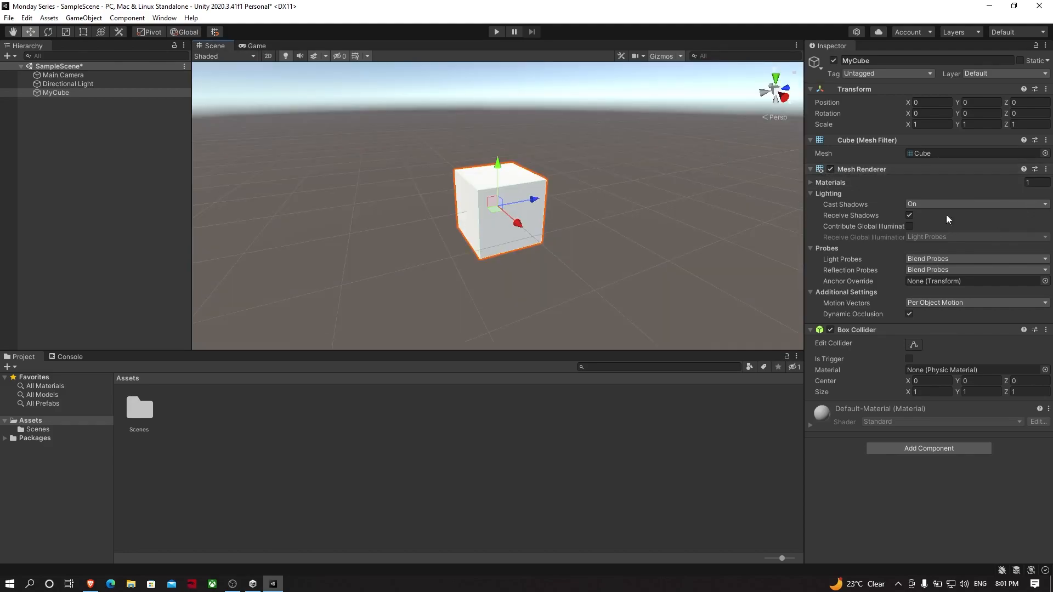
left_click(827, 182)
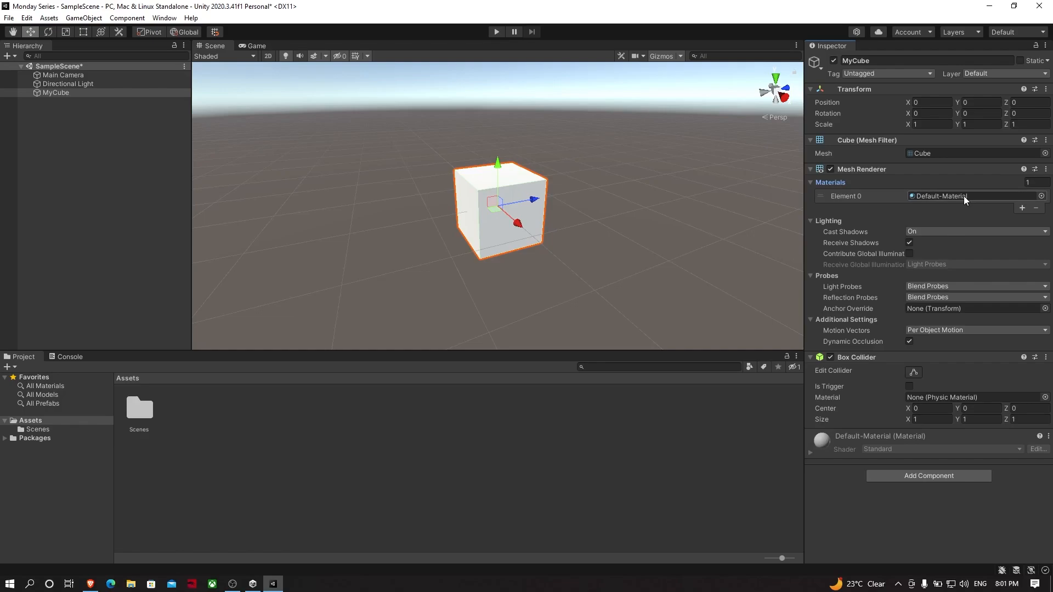
left_click(809, 183)
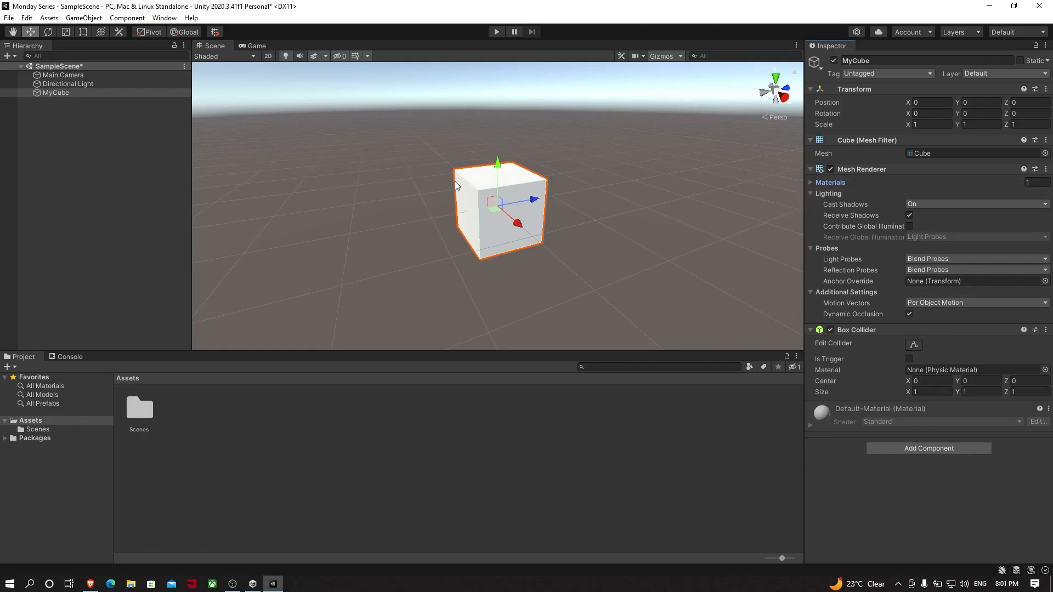
scroll(502, 172, "down", 5)
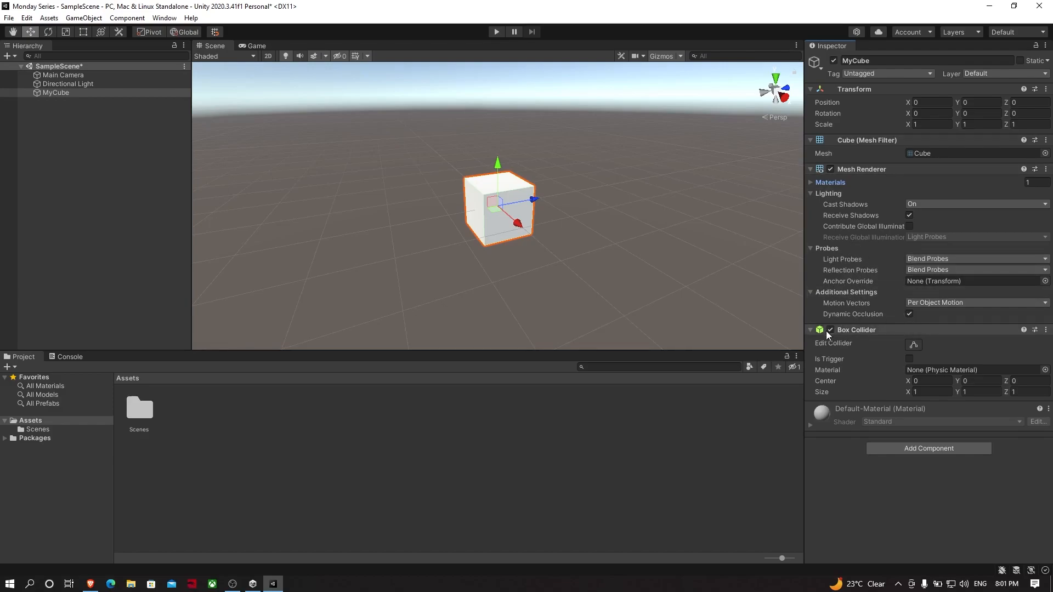
scroll(689, 281, "up", 3)
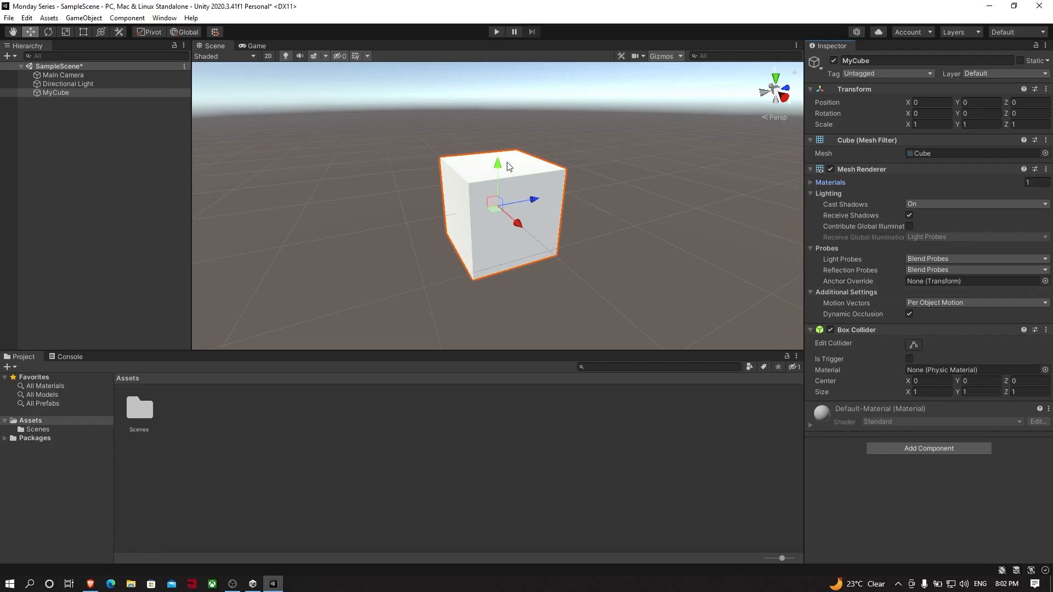
scroll(483, 152, "down", 3)
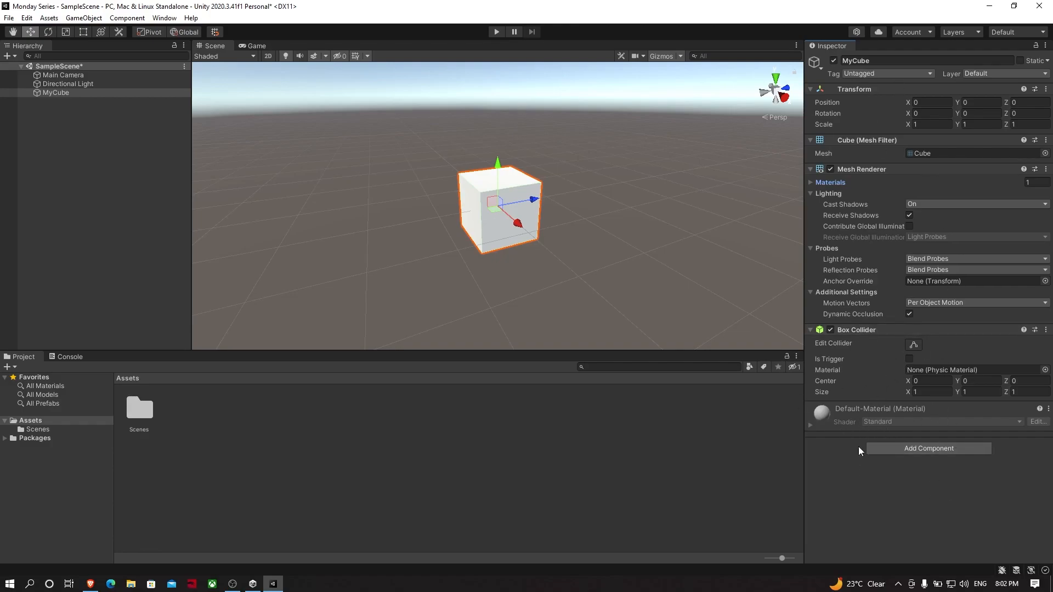
View the component categories available for MyCube by clearing the component search, and close the list without adding one.
left_click(885, 449)
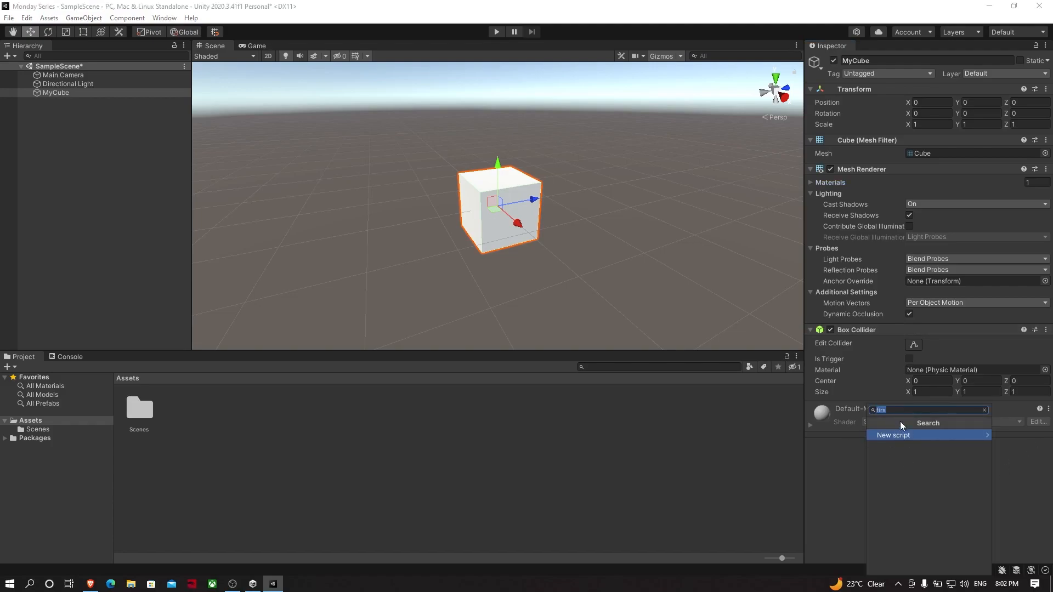
key("BackSpace")
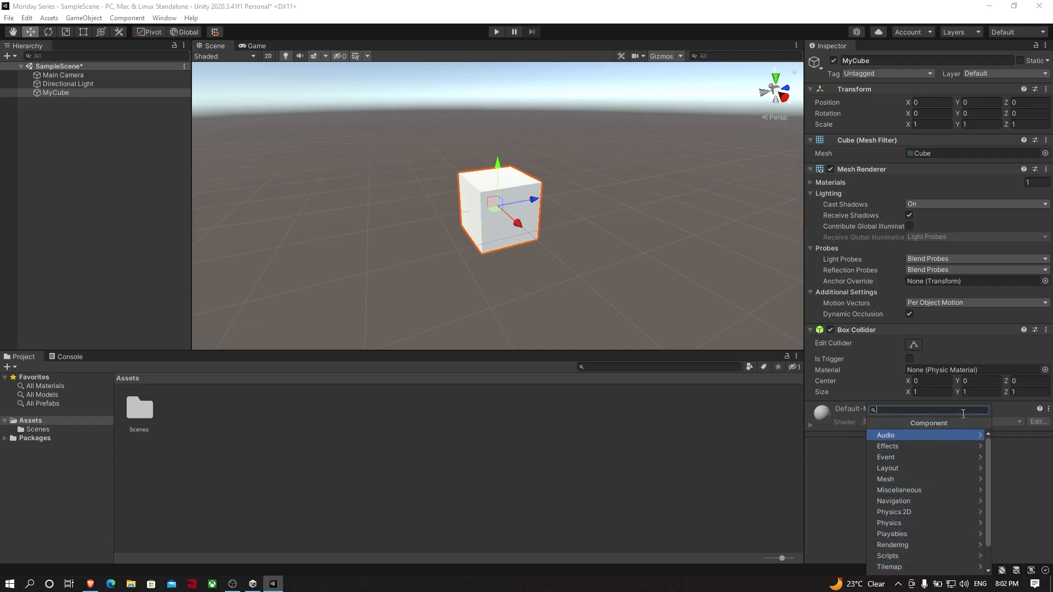
left_click(1031, 458)
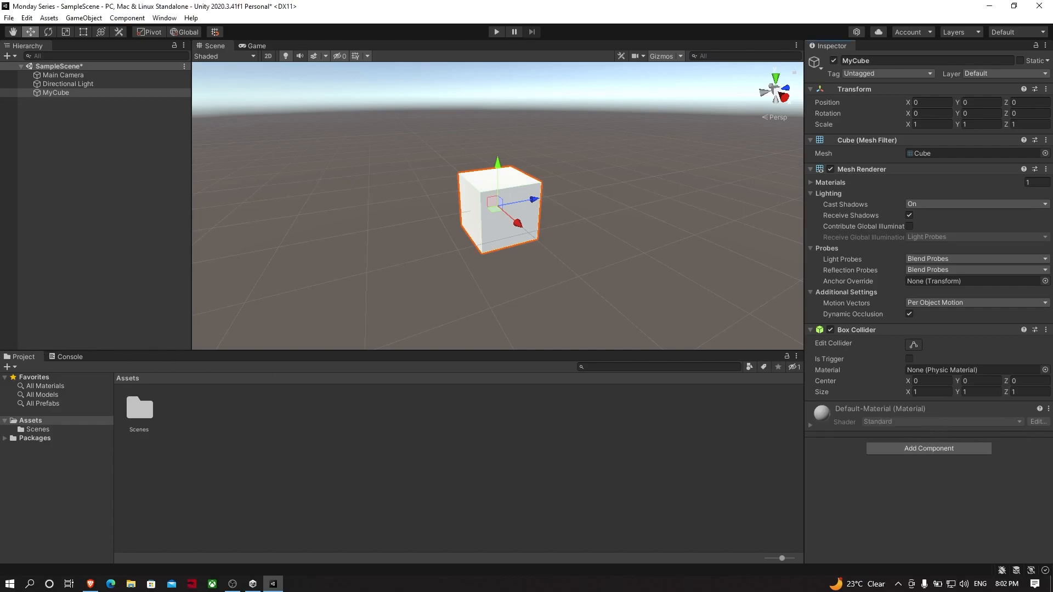
Open SampleScene from the Scenes folder and save its modified contents.
double_click(143, 423)
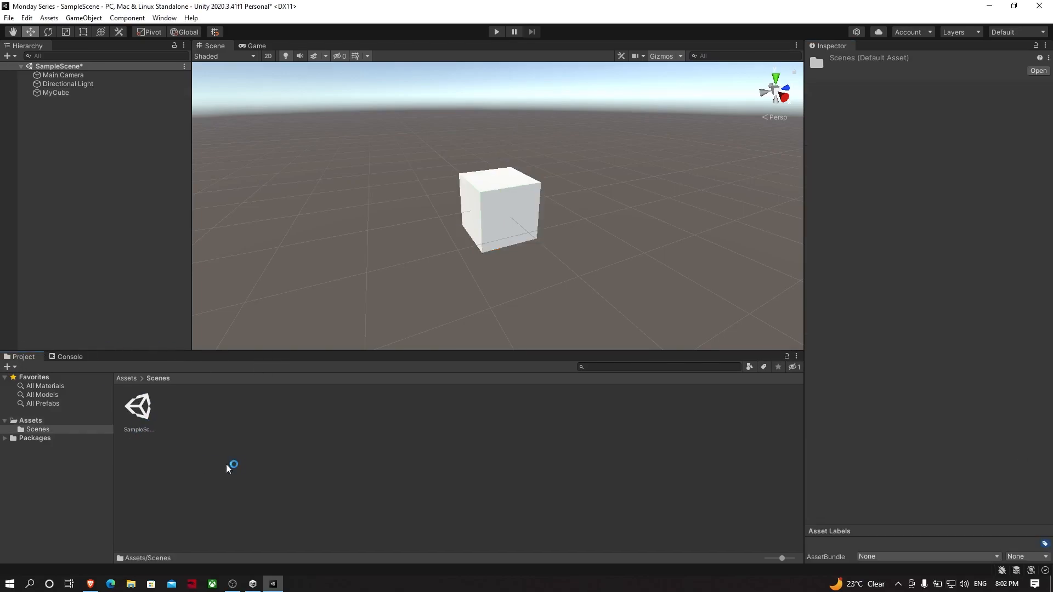
left_click(127, 378)
double_click(145, 421)
double_click(140, 409)
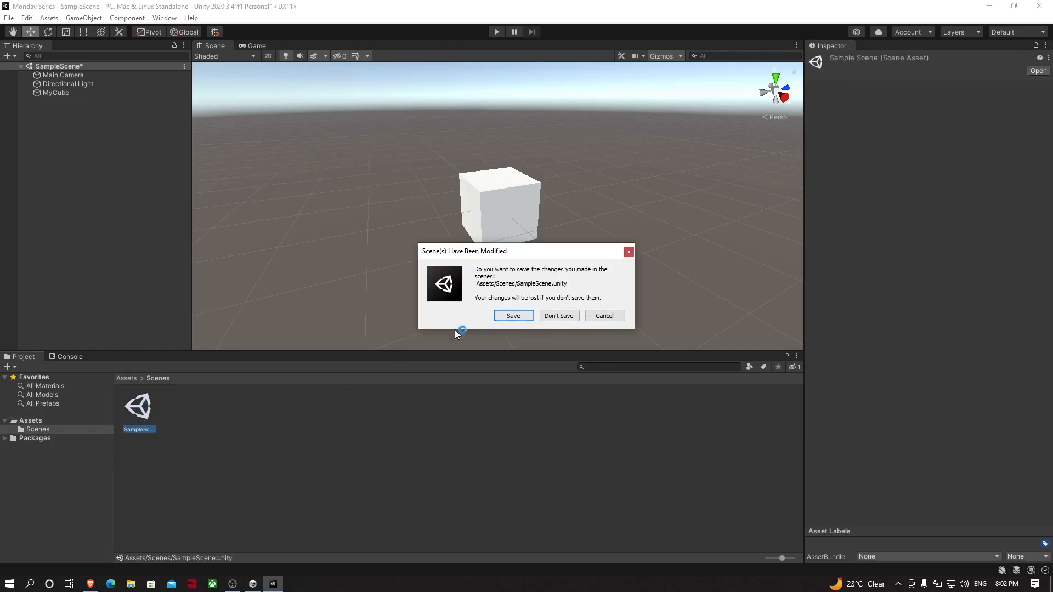
left_click(514, 316)
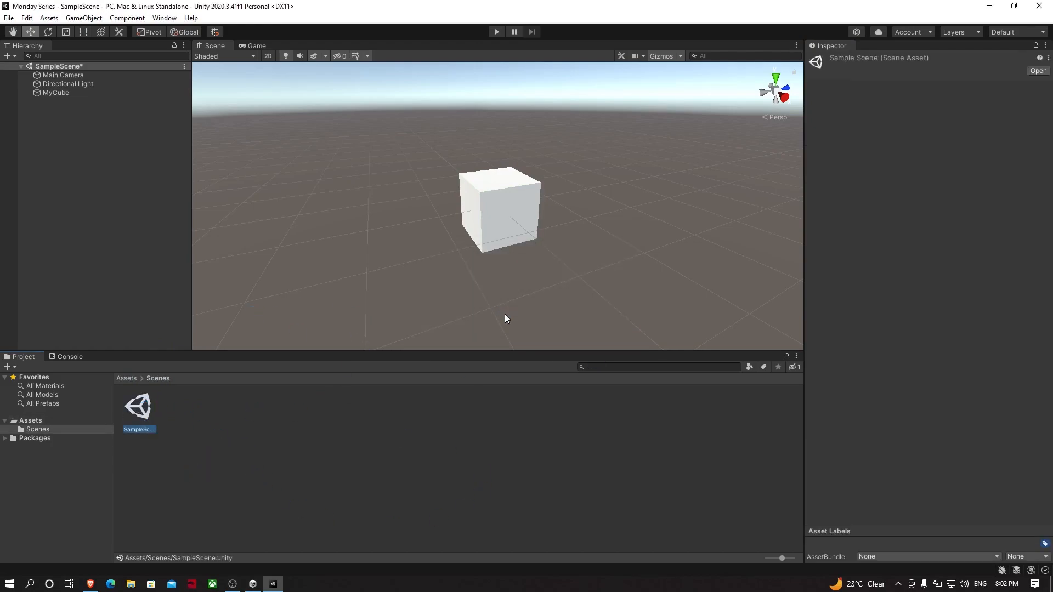
Create a new scene named MyScene in the Scenes folder.
right_click(189, 407)
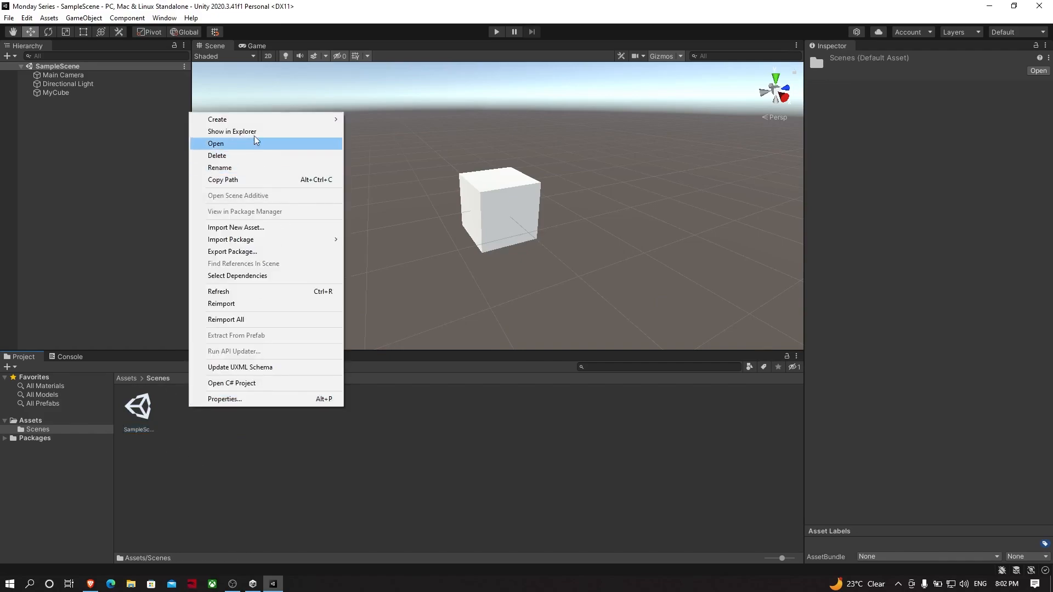
mouse_move(248, 122)
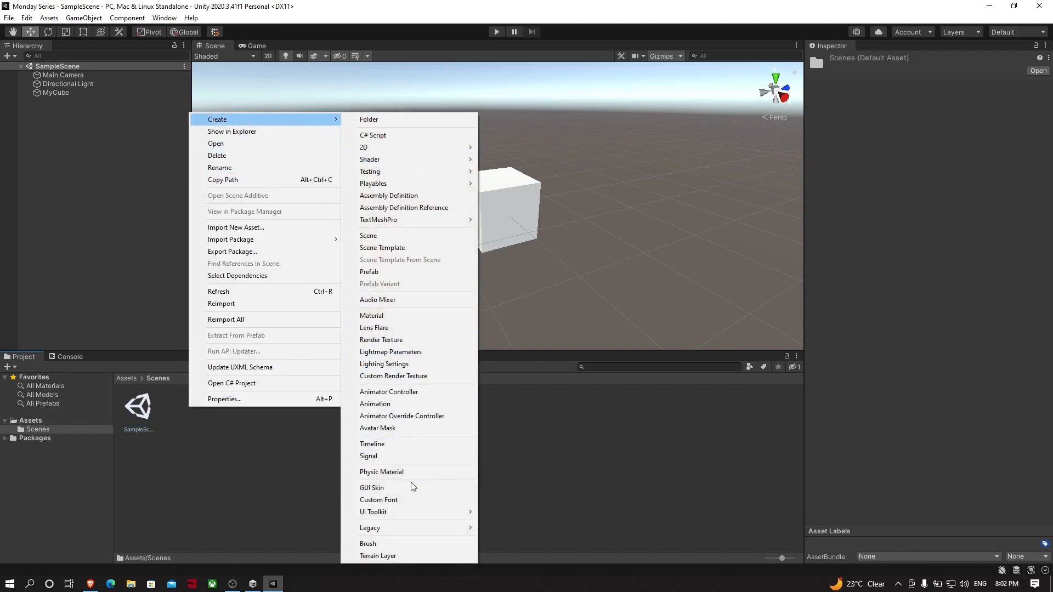
left_click(373, 236)
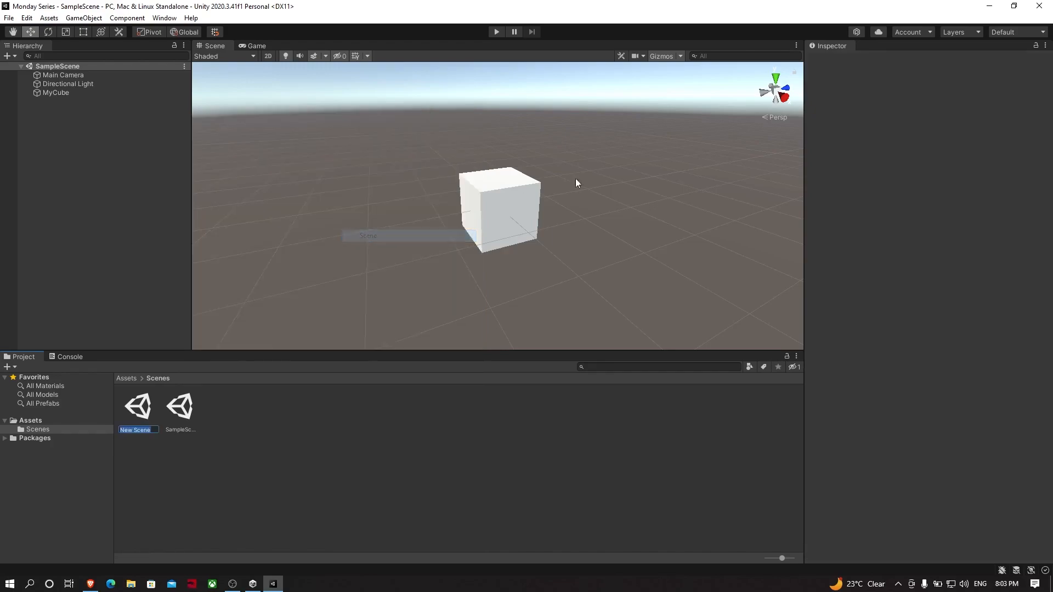
type("MyScene")
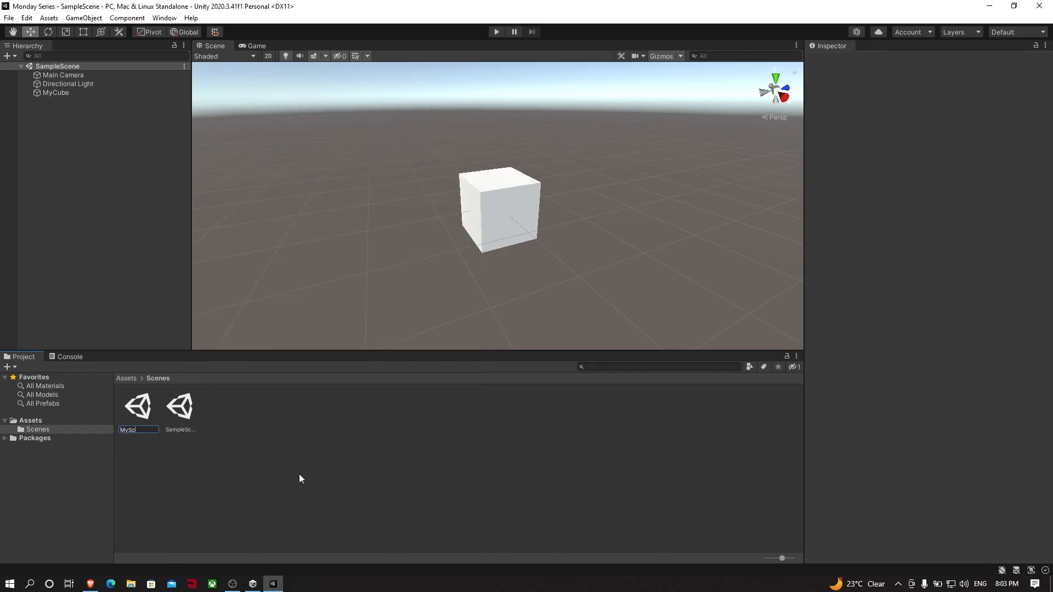
key("Return")
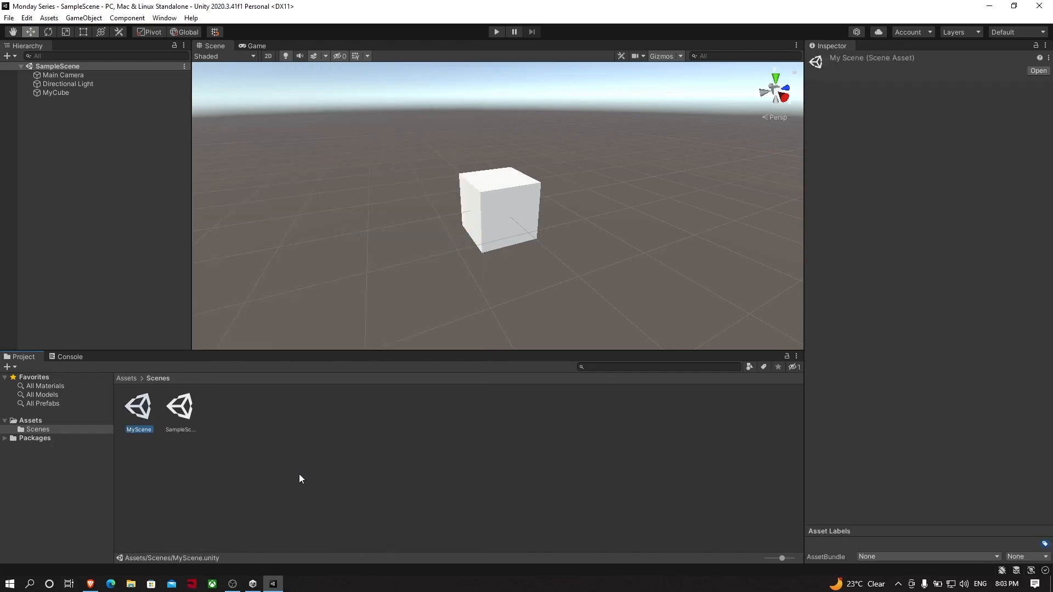
Open MyScene to view its contents and switch back to SampleScene.
double_click(146, 415)
double_click(189, 430)
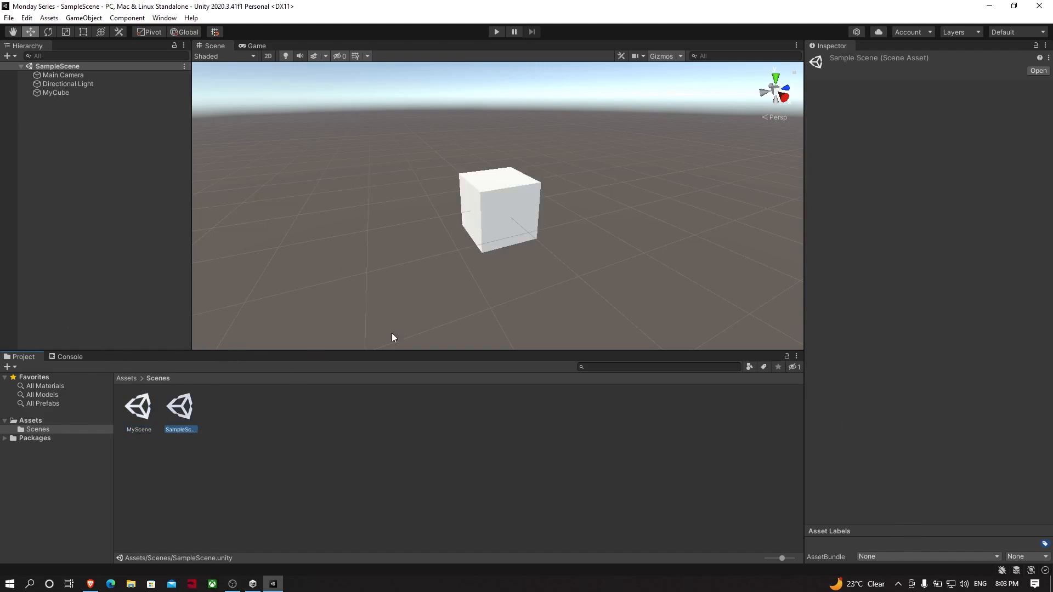
double_click(143, 412)
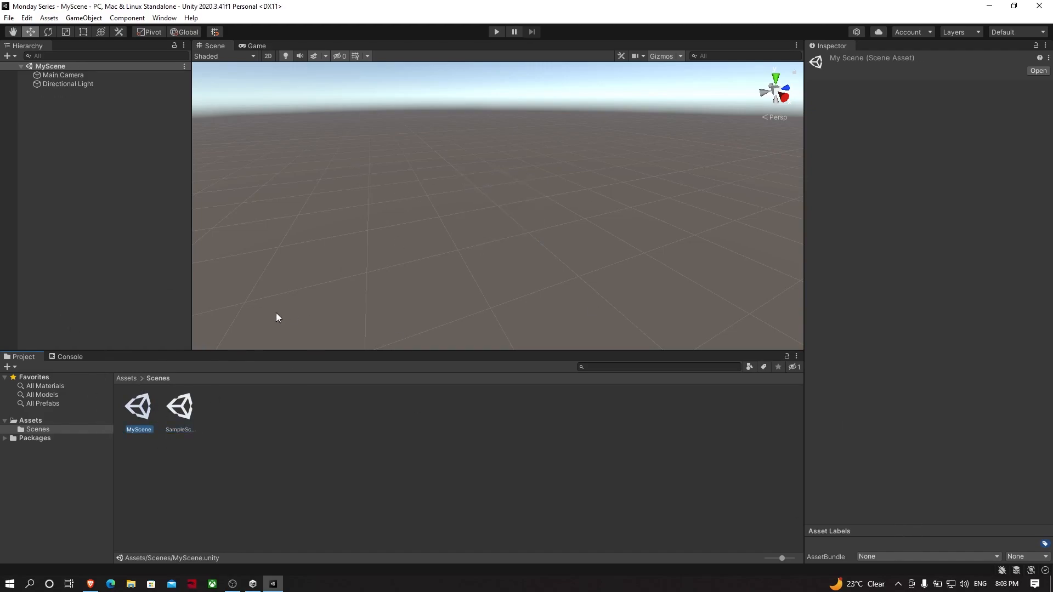
left_click(127, 381)
double_click(139, 409)
left_click(176, 410)
double_click(176, 409)
Create a folder named Assets in the project's root Assets folder and delete it again.
left_click(126, 379)
right_click(199, 462)
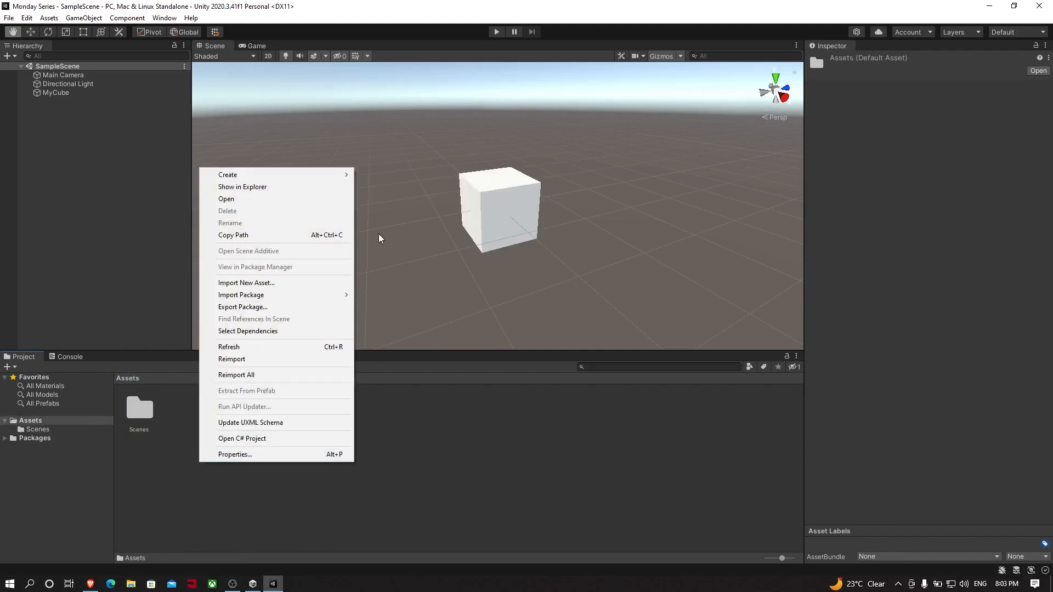
mouse_move(245, 180)
left_click(409, 151)
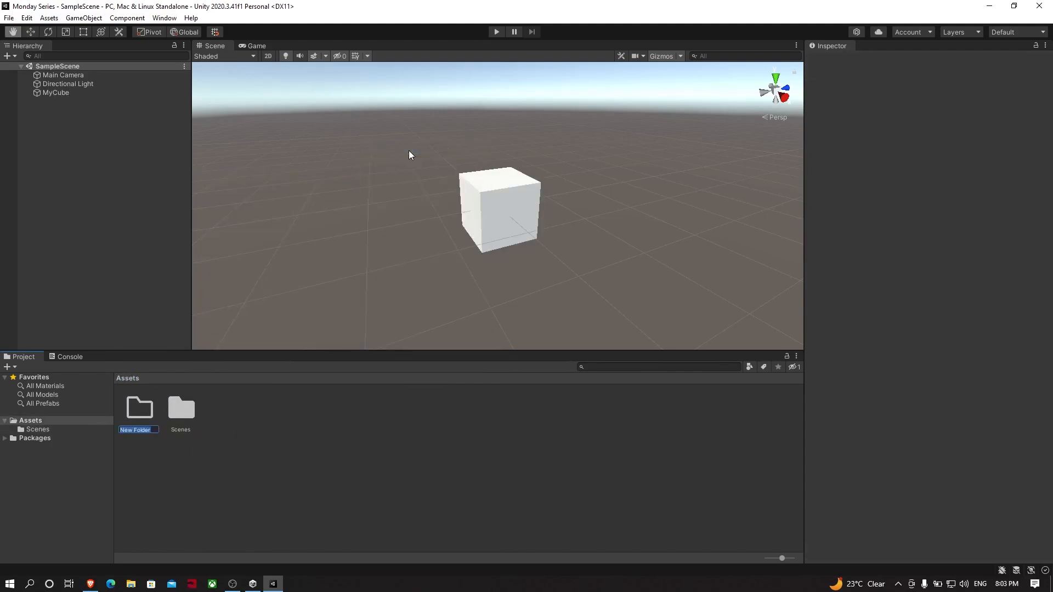
type("Assets")
key("Return")
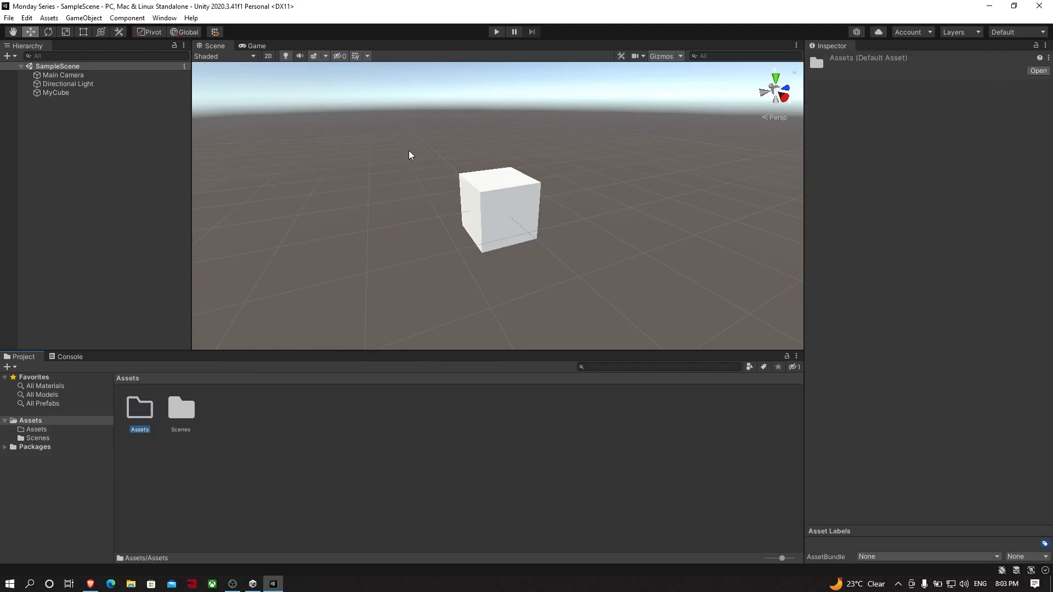
key("Delete")
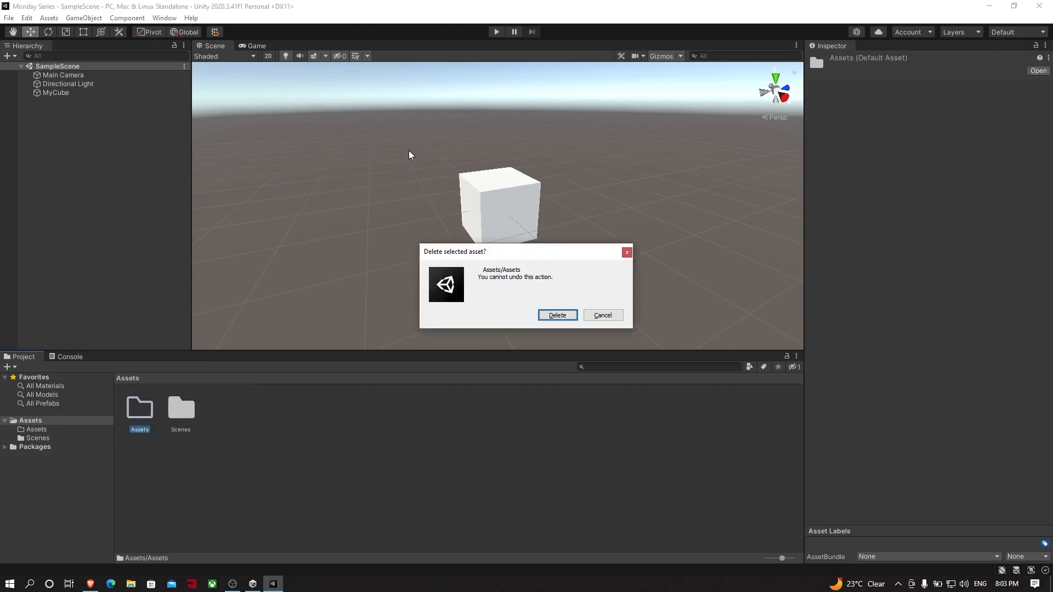
key("Return")
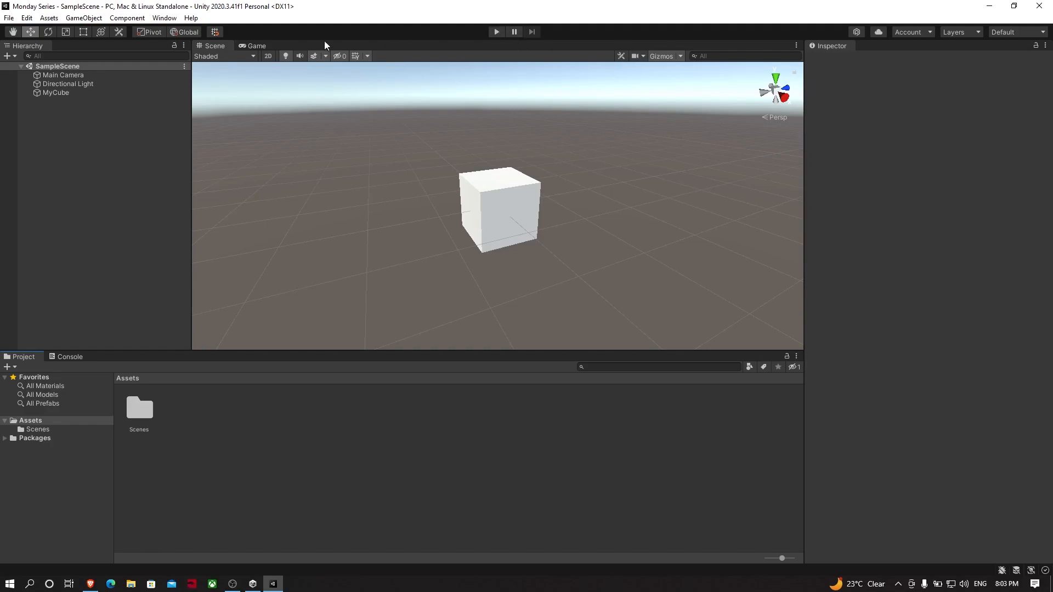
Run SampleScene in play mode, pause it, compare the Game and Scene views, and stop playing.
left_click(496, 32)
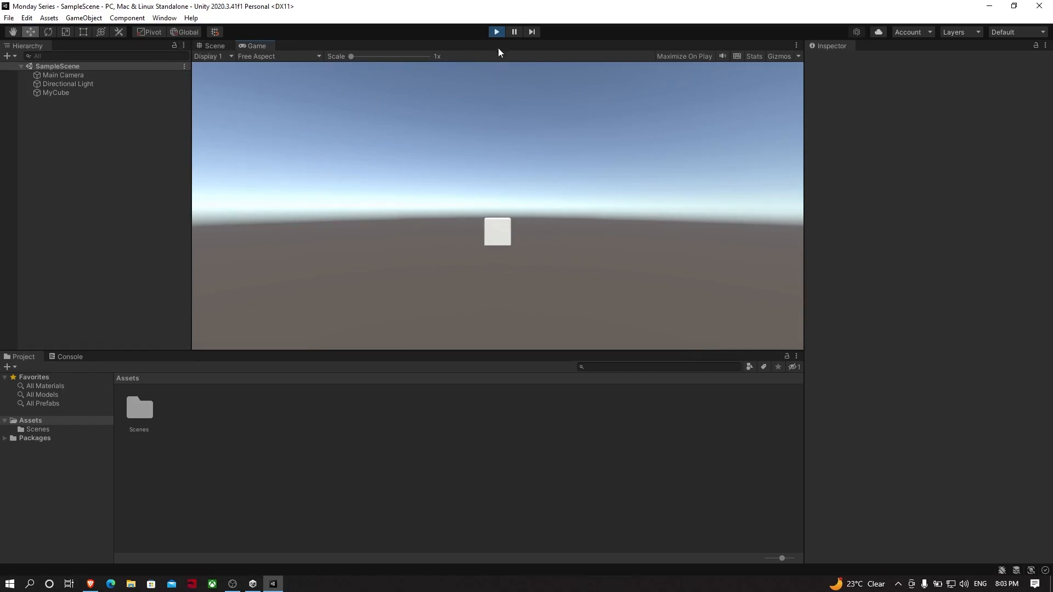
left_click(514, 32)
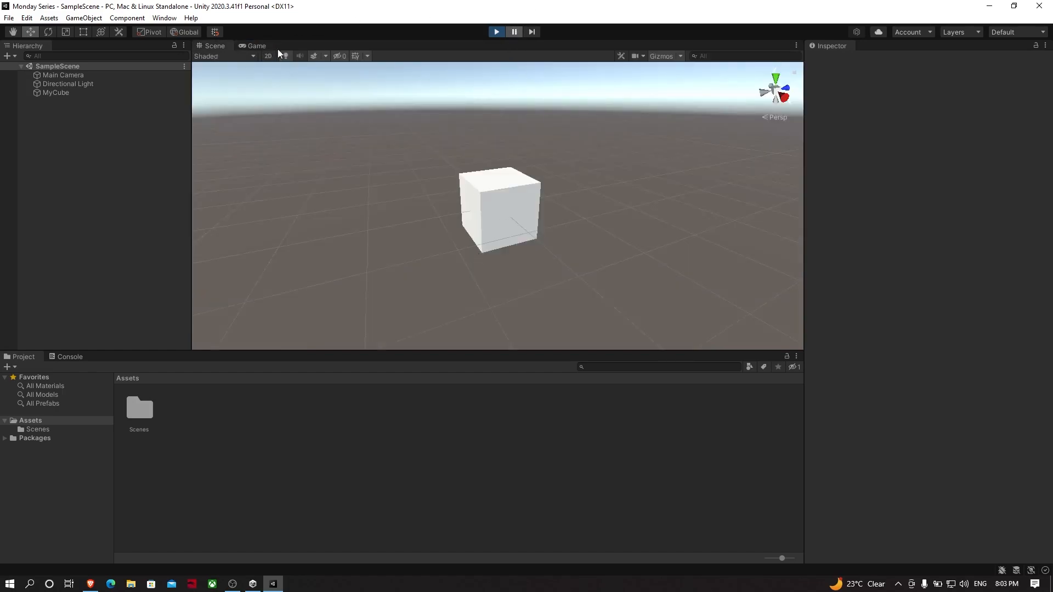
left_click(255, 46)
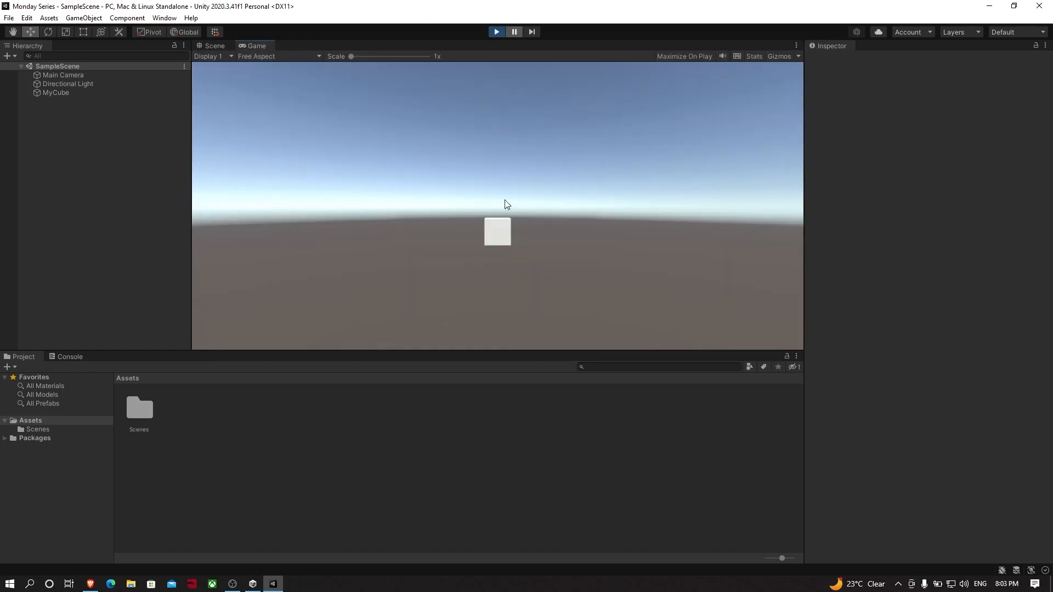
left_click(215, 46)
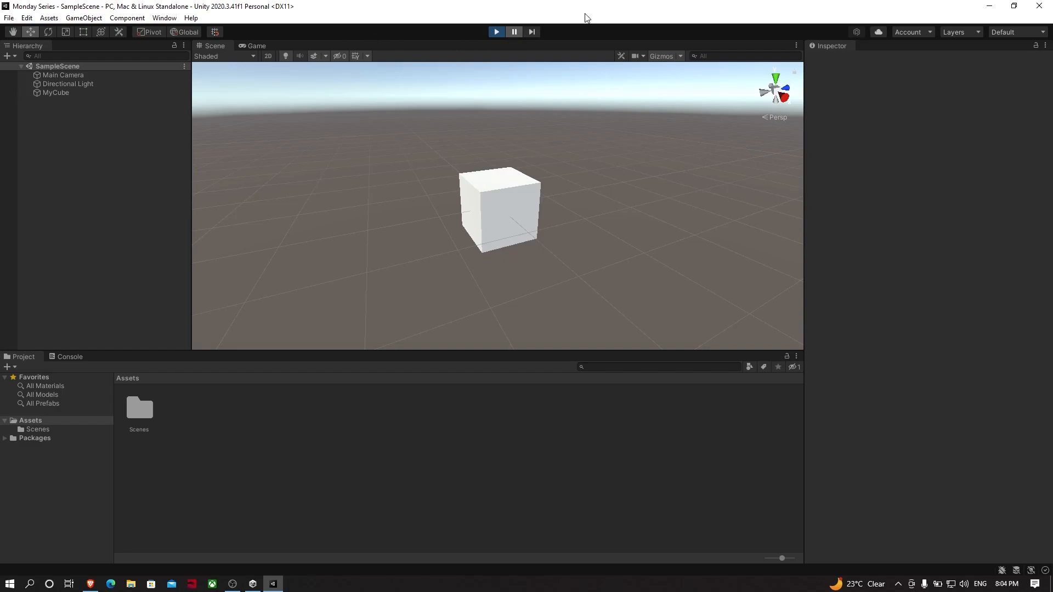
left_click(498, 32)
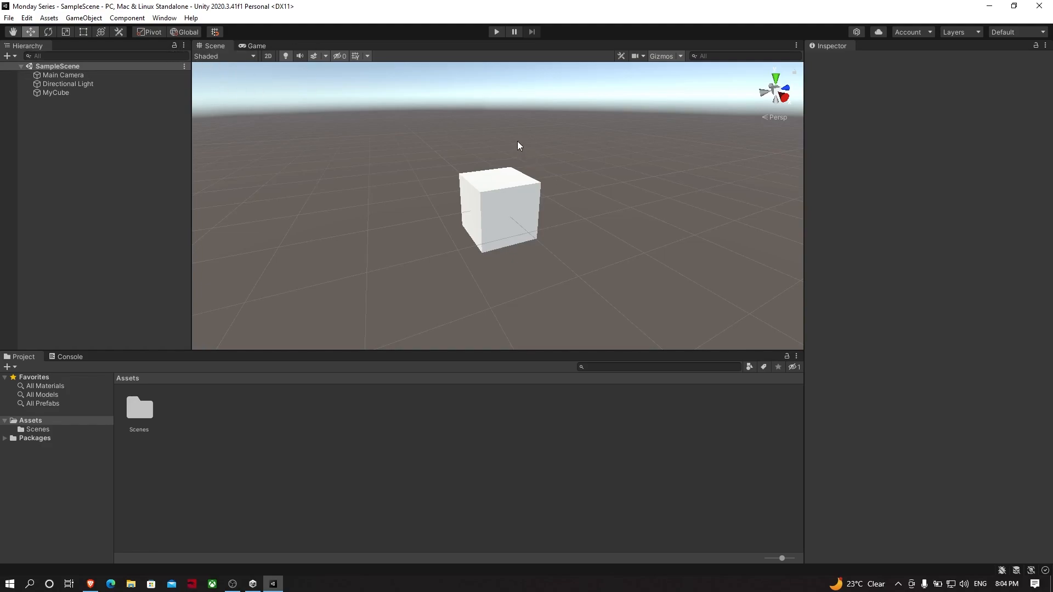
left_click(183, 46)
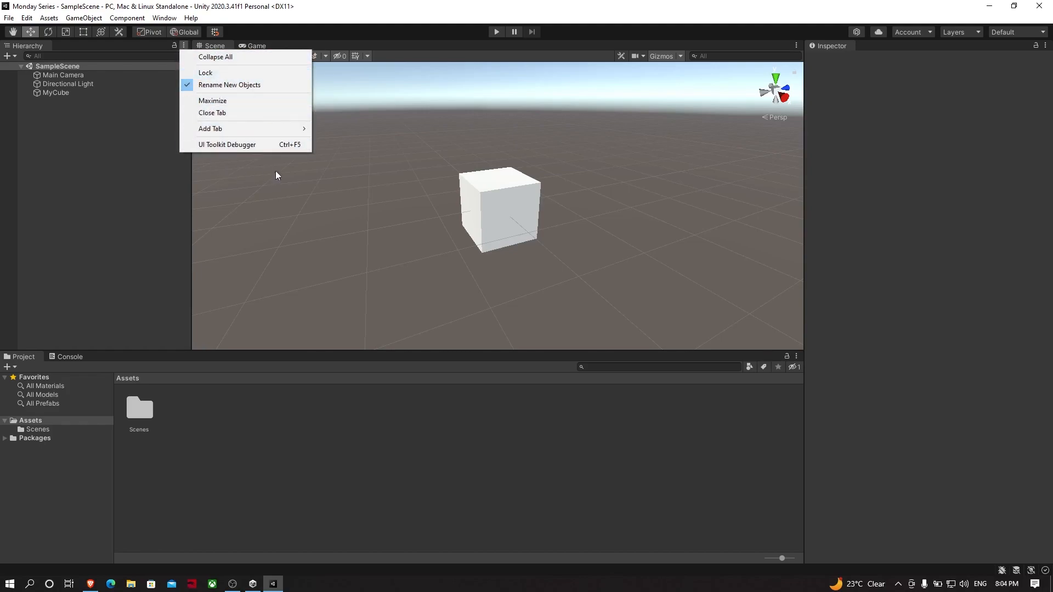
left_click(94, 126)
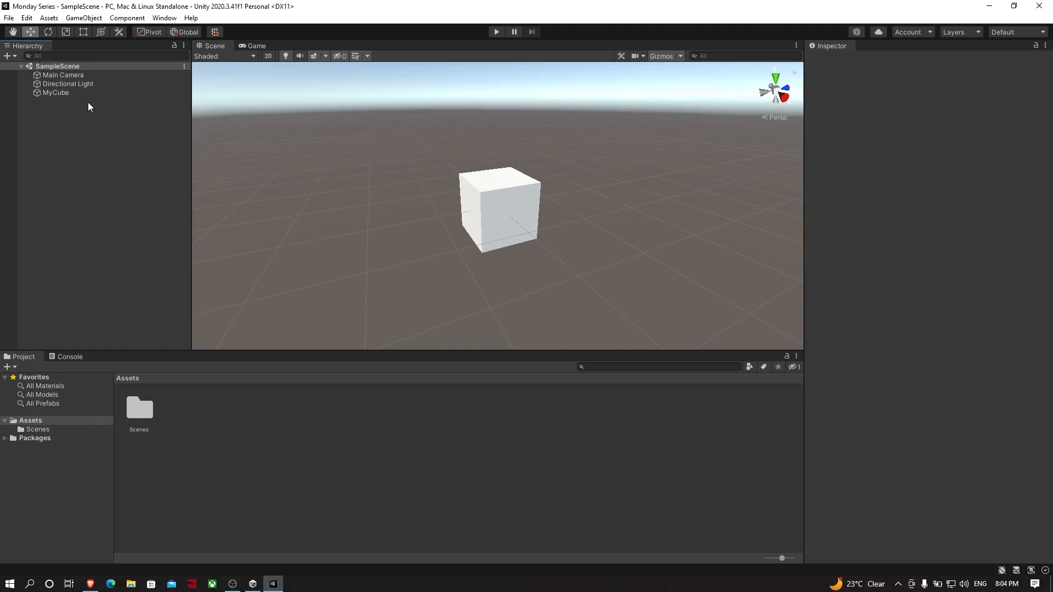
left_click(74, 93)
left_click(99, 174)
Try undocking the Hierarchy panel, docking it back on its original side of the Scene view, and narrowing it.
left_click_drag(27, 45, 576, 214)
left_click_drag(494, 65, 85, 166)
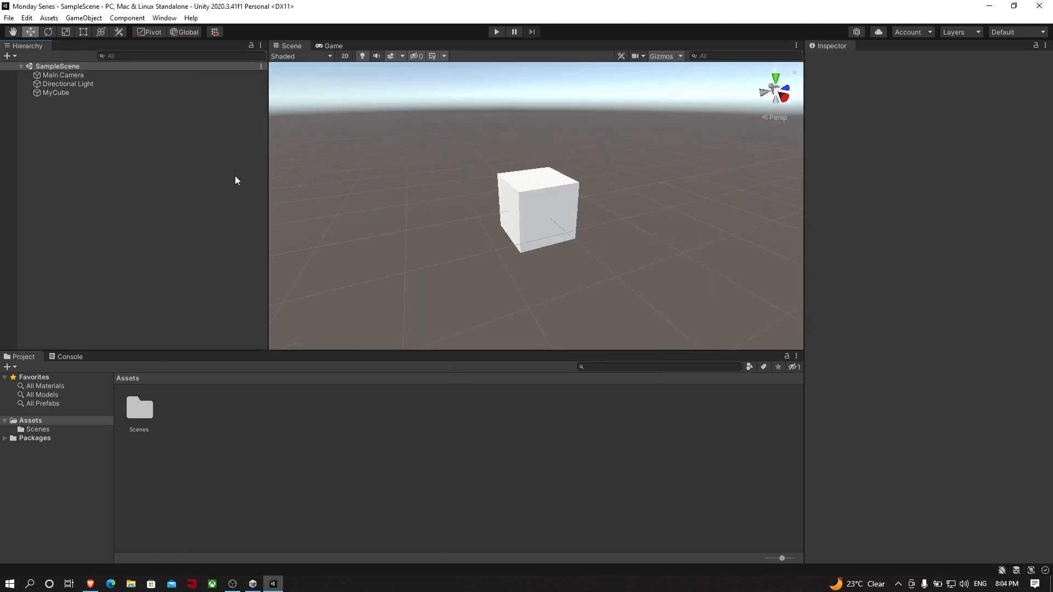
left_click_drag(268, 186, 151, 170)
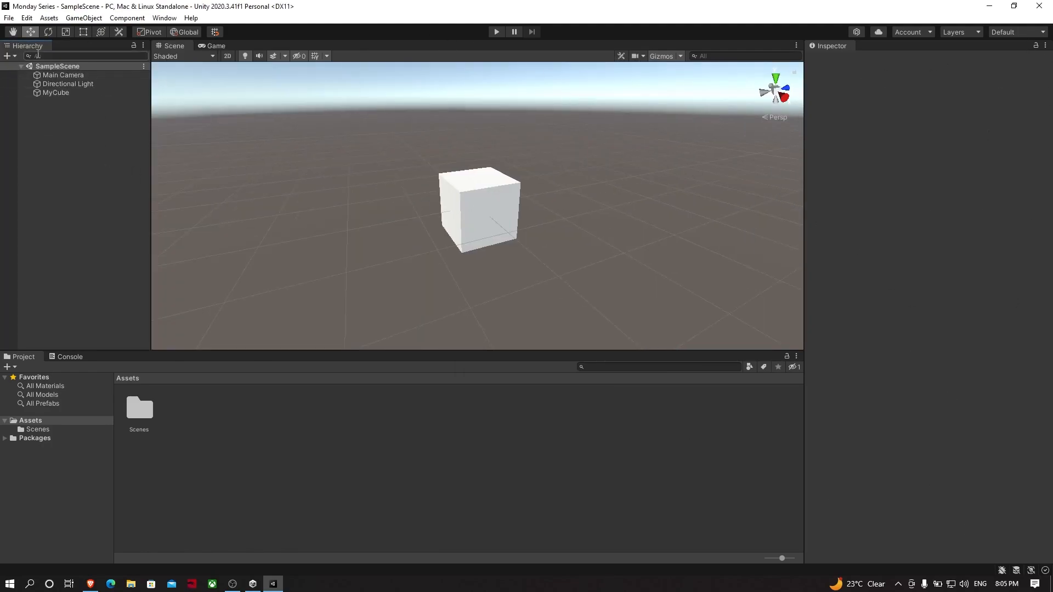
left_click_drag(225, 47, 106, 49)
mouse_move(174, 49)
left_mouse_down()
mouse_move(222, 117)
mouse_move(183, 44)
left_mouse_up()
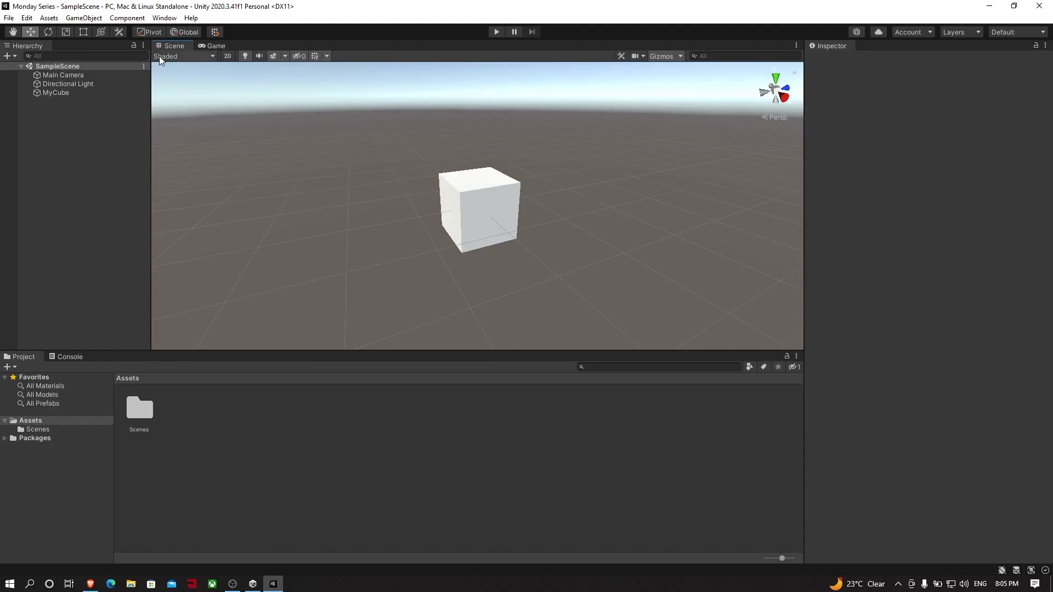
Dock the Hierarchy panel between the Scene view and the Inspector, and narrow it to enlarge the Scene view.
left_click_drag(30, 49, 366, 181)
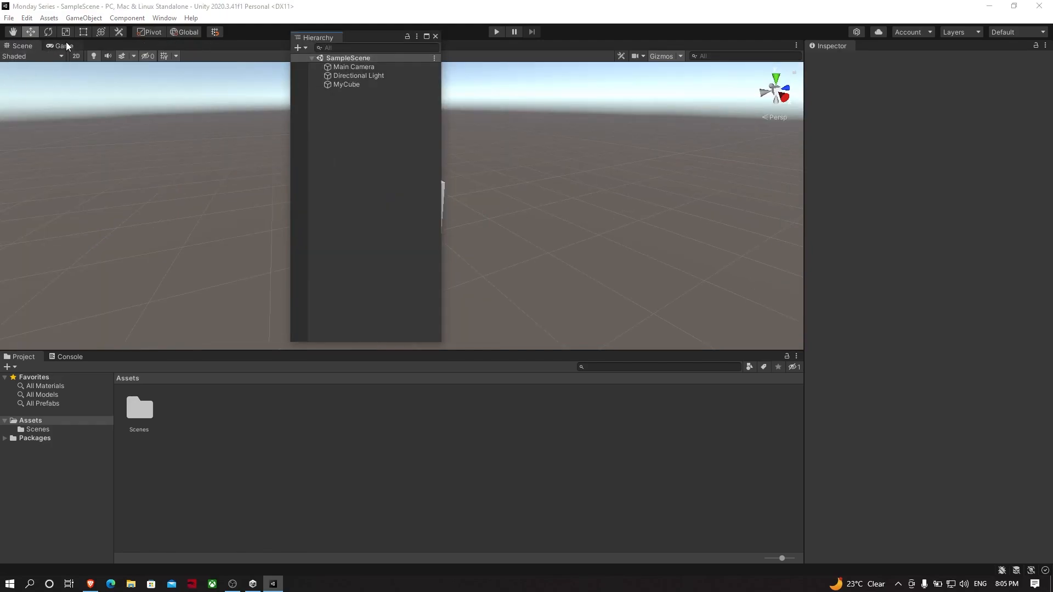
left_click_drag(318, 37, 713, 51)
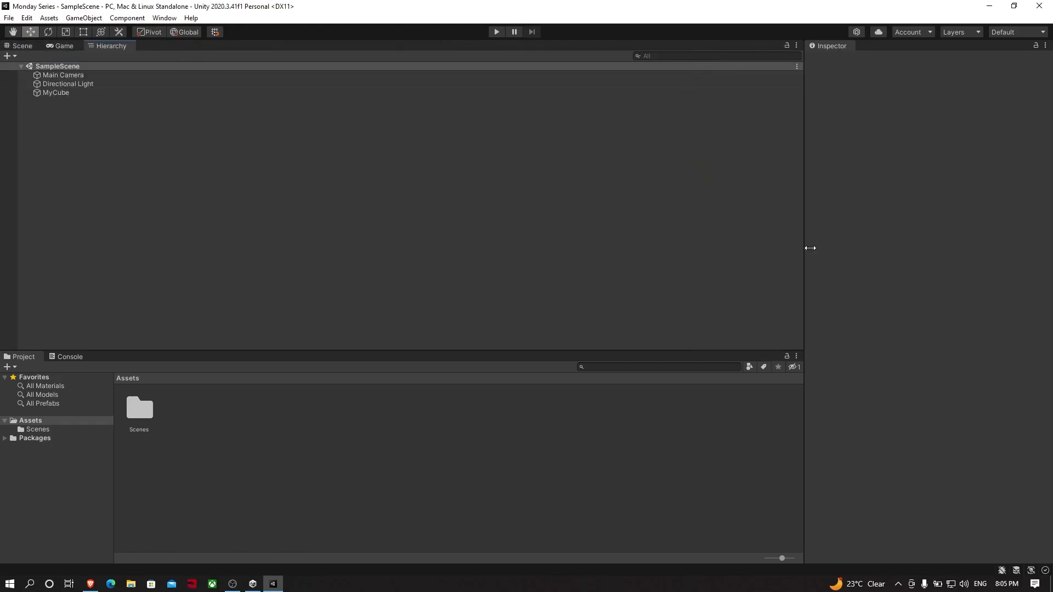
left_click_drag(109, 46, 694, 210)
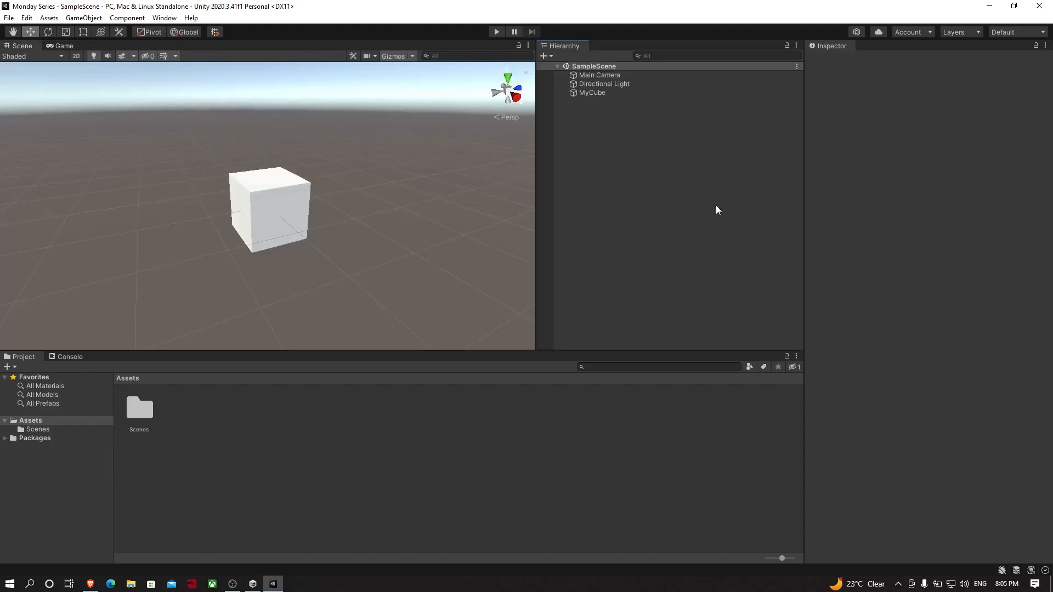
left_click_drag(535, 175, 630, 236)
Dock the Project panel beside the Console and adjust the height of both panels below the Scene view.
left_click_drag(21, 360, 776, 457)
left_click_drag(431, 351, 425, 417)
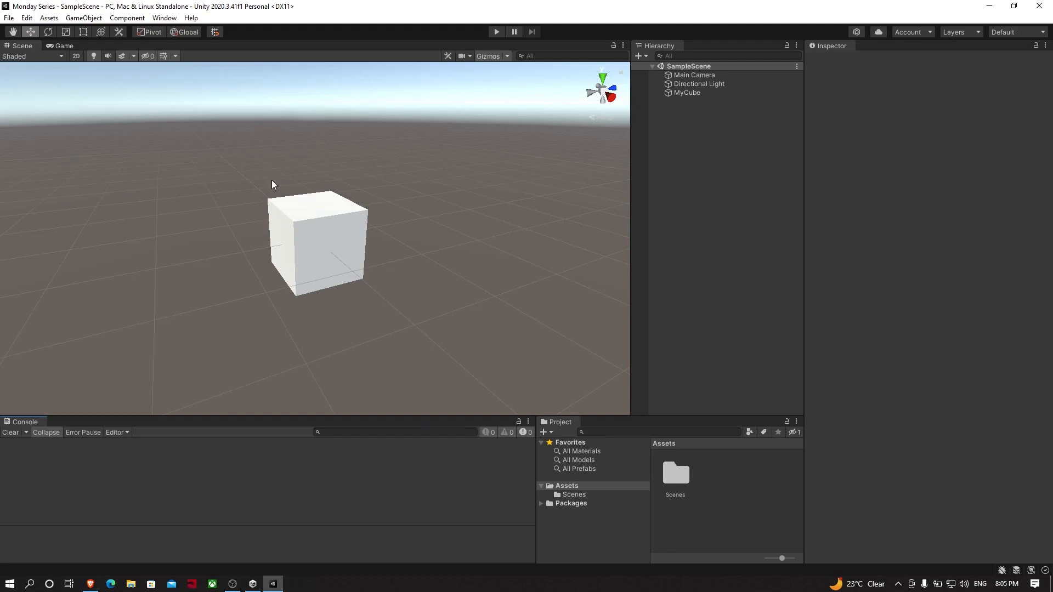
left_click_drag(614, 417, 622, 388)
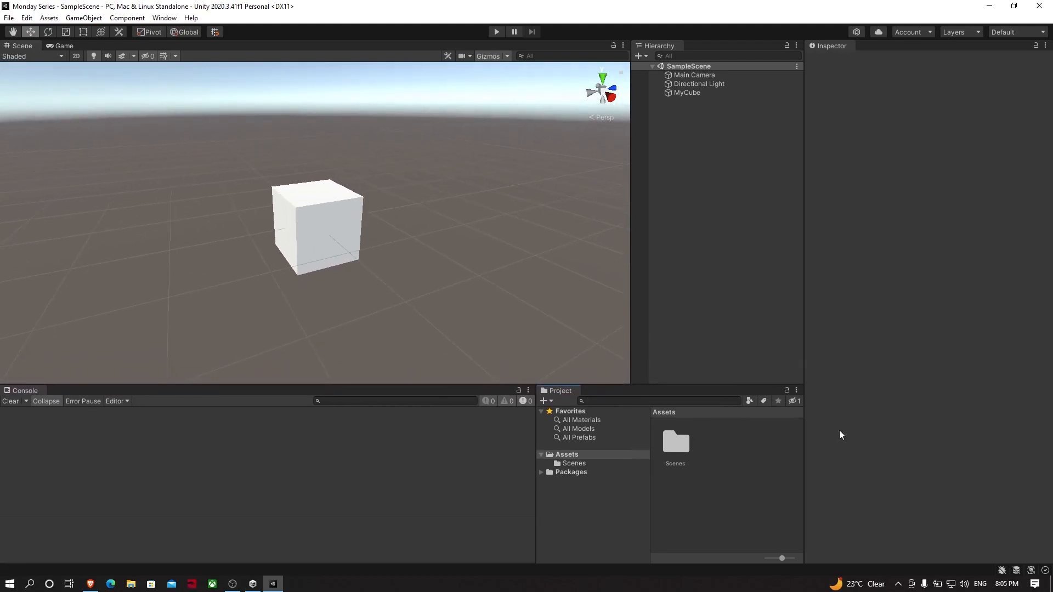
Compare the Project panel's one- and two-column layouts and set it to One Column Layout.
left_click(796, 390)
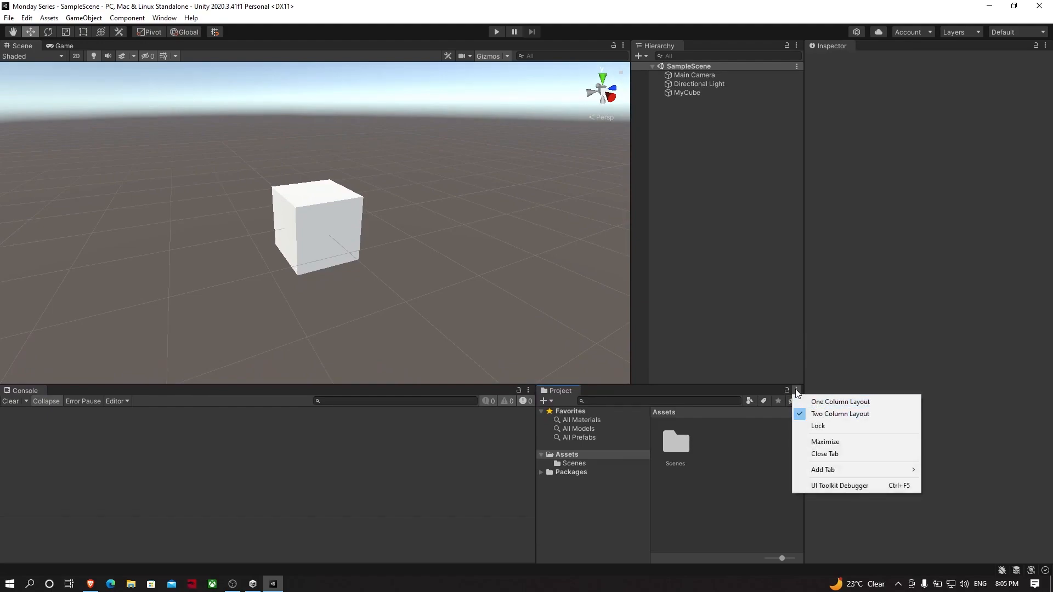
left_click(839, 401)
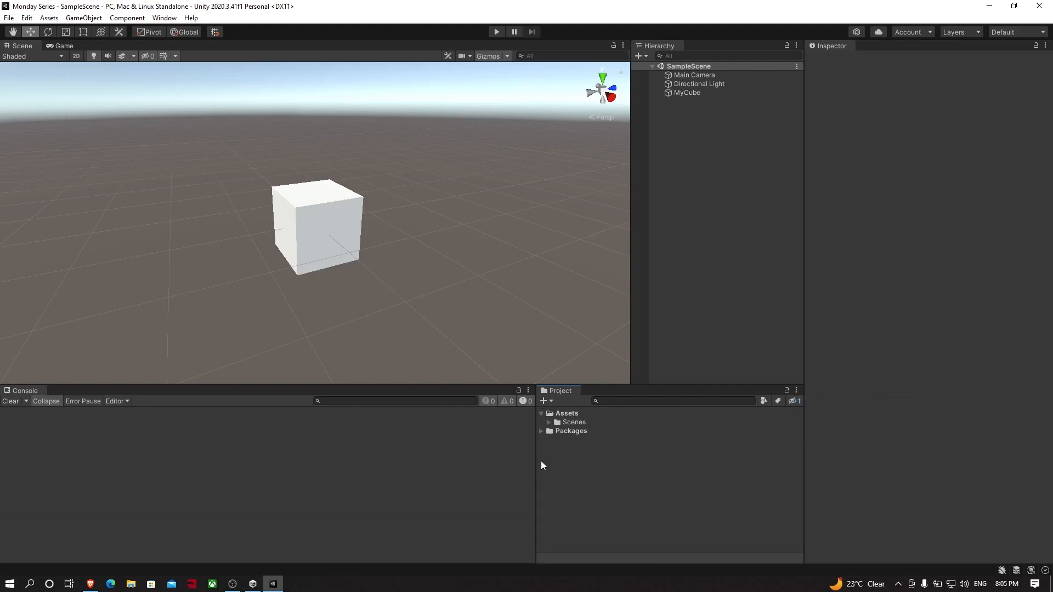
left_click(796, 390)
left_click(838, 414)
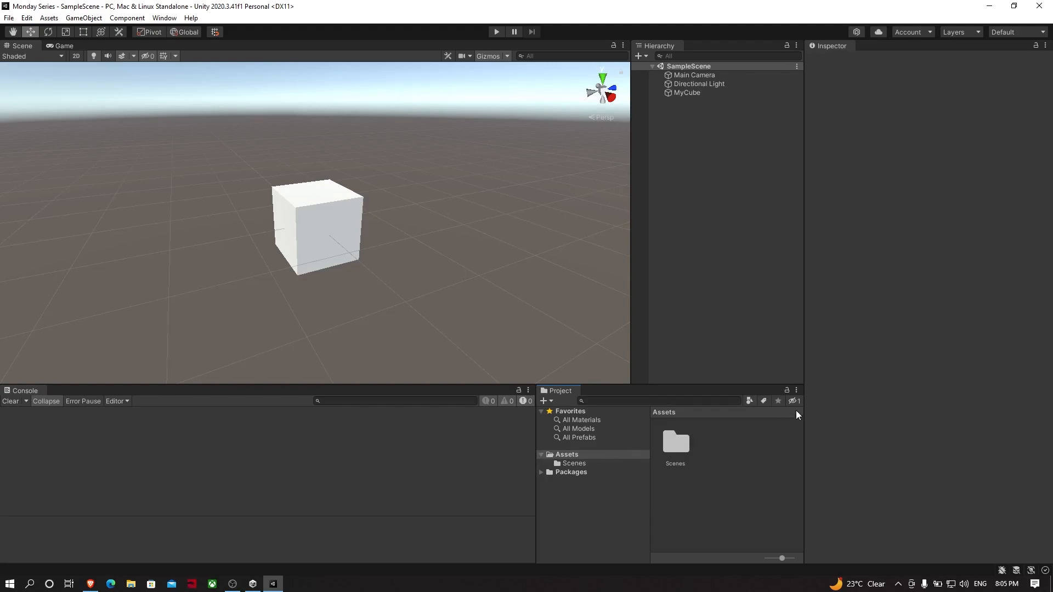
left_click(796, 391)
left_click(827, 400)
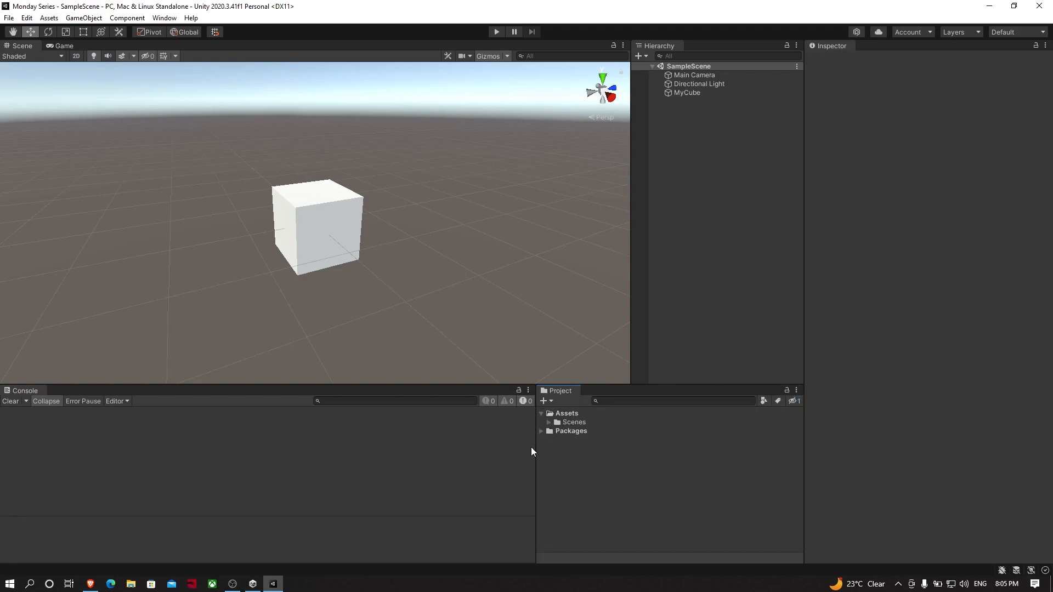
Narrow the Project and Inspector panels and align the Project panel's edge roughly with the Hierarchy above it.
left_click_drag(535, 448, 632, 457)
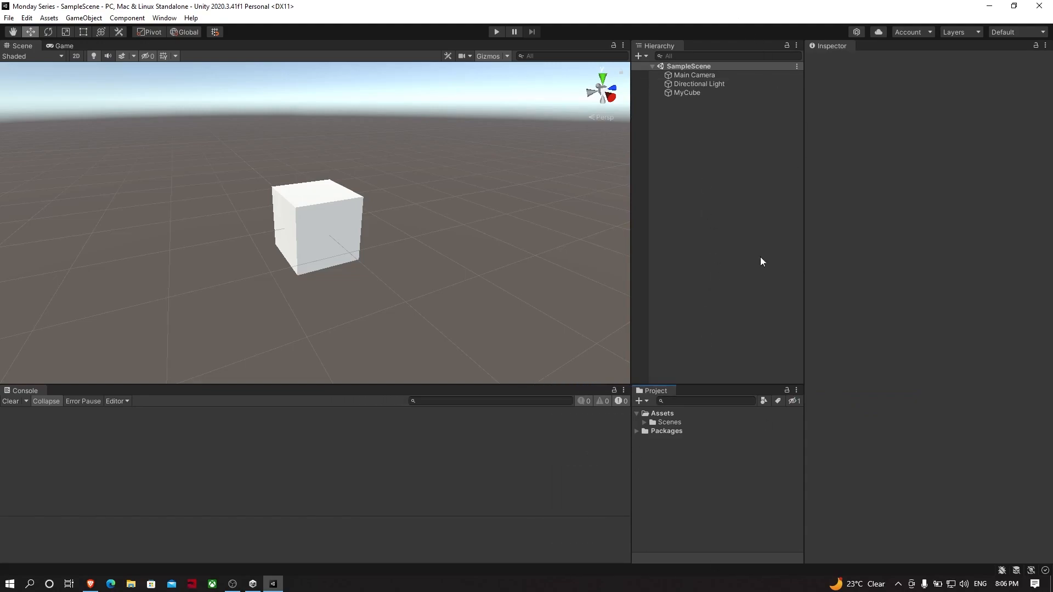
left_click_drag(801, 126, 851, 215)
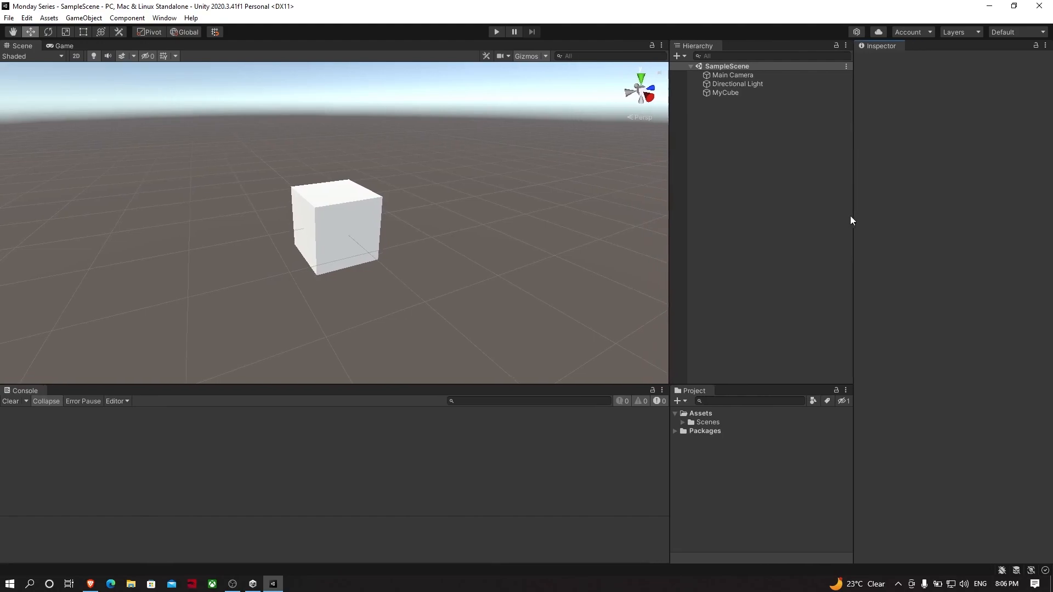
scroll(259, 193, "down", 2)
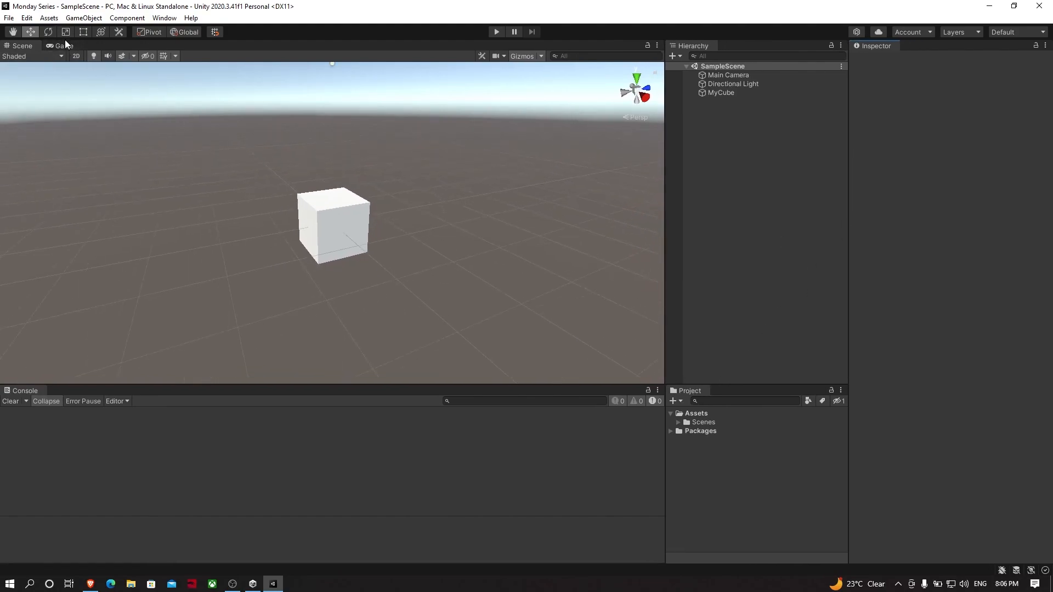
left_click_drag(665, 245, 678, 246)
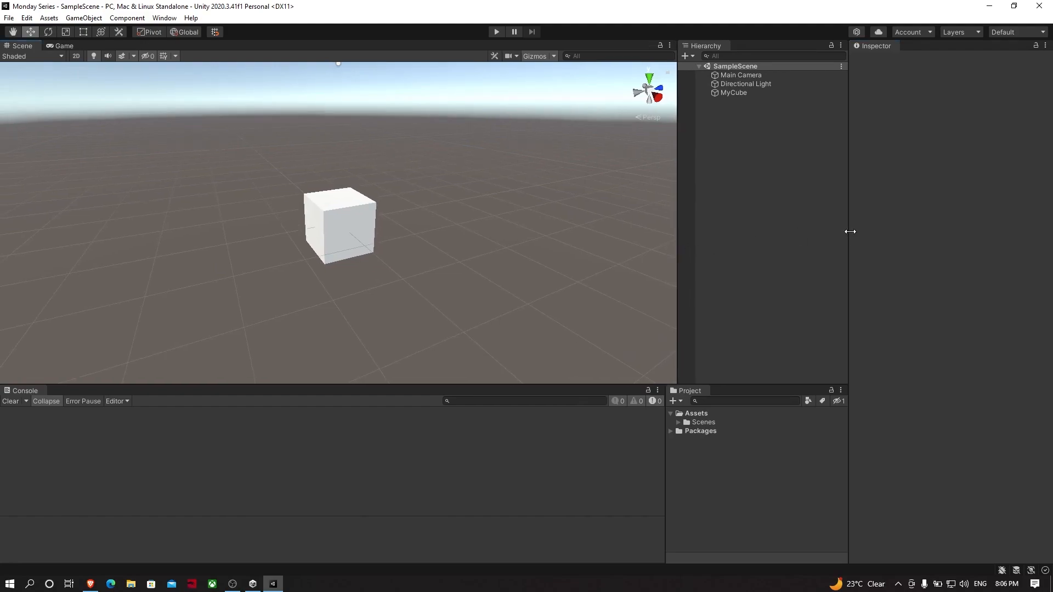
left_click_drag(850, 231, 858, 230)
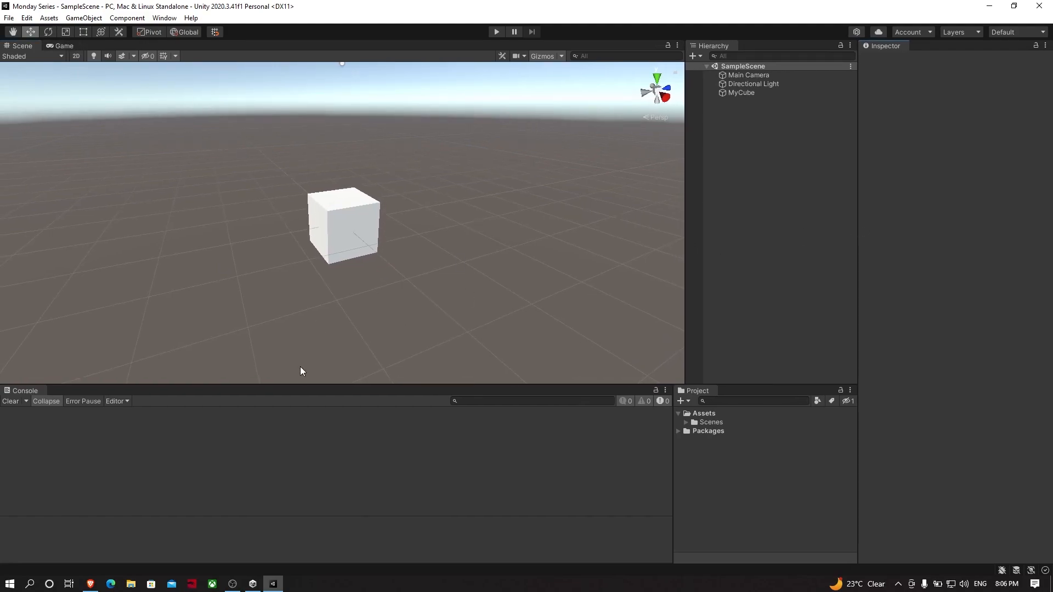
Shorten the Console and Project row, and dock the Game view beside the Scene view at about equal width.
left_click_drag(313, 386, 315, 418)
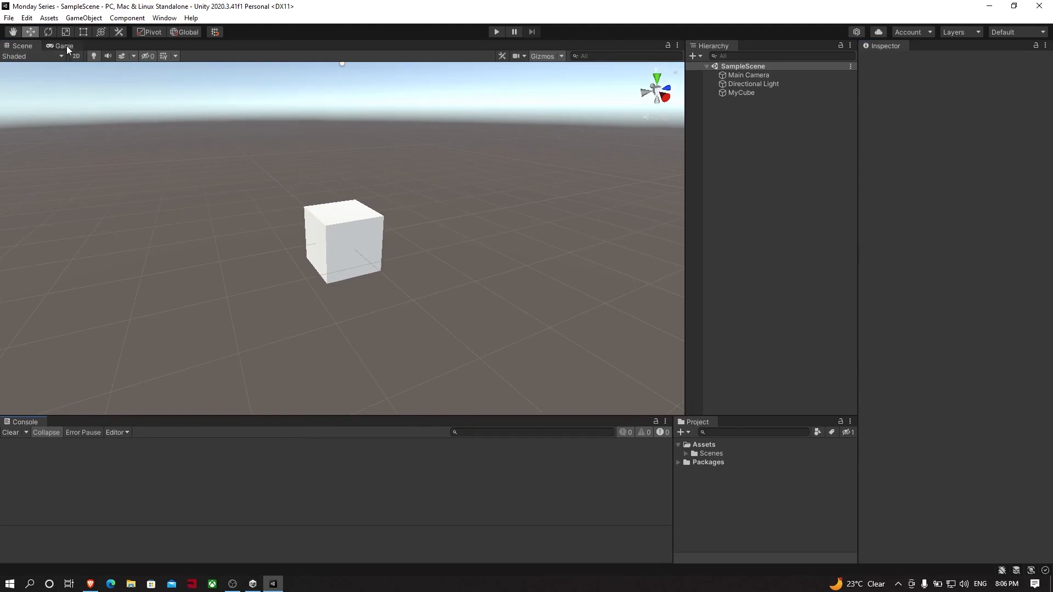
left_click_drag(65, 46, 563, 317)
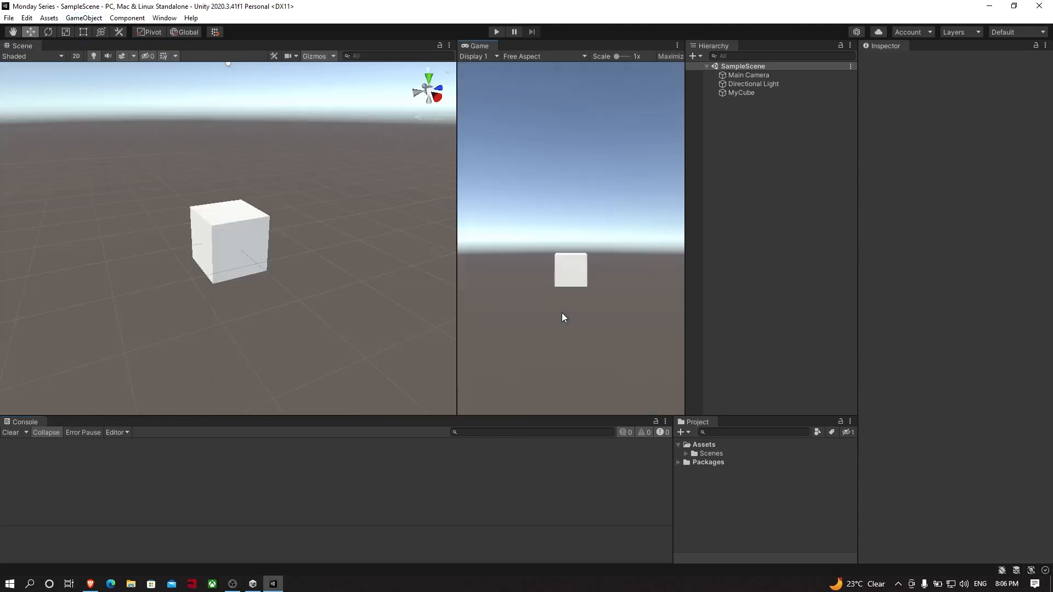
left_click_drag(454, 216, 348, 219)
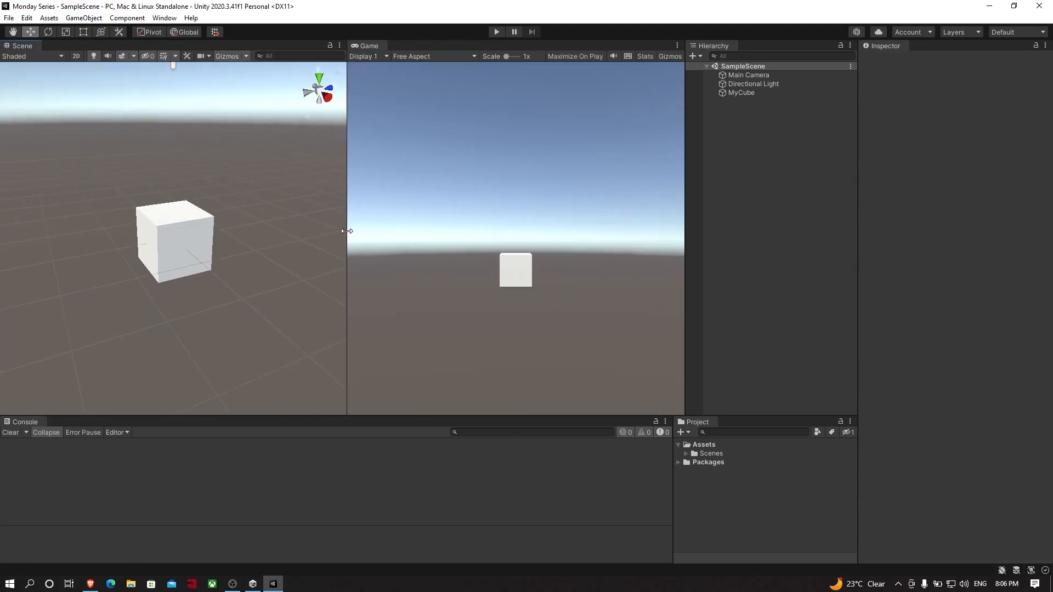
Try moving MyCube in the Scene view with the Game view alongside, and undo the move.
left_click(740, 93)
left_click_drag(209, 236, 245, 282)
mouse_move(192, 256)
left_mouse_down()
mouse_move(164, 228)
mouse_move(206, 251)
left_mouse_up()
key("ctrl+z")
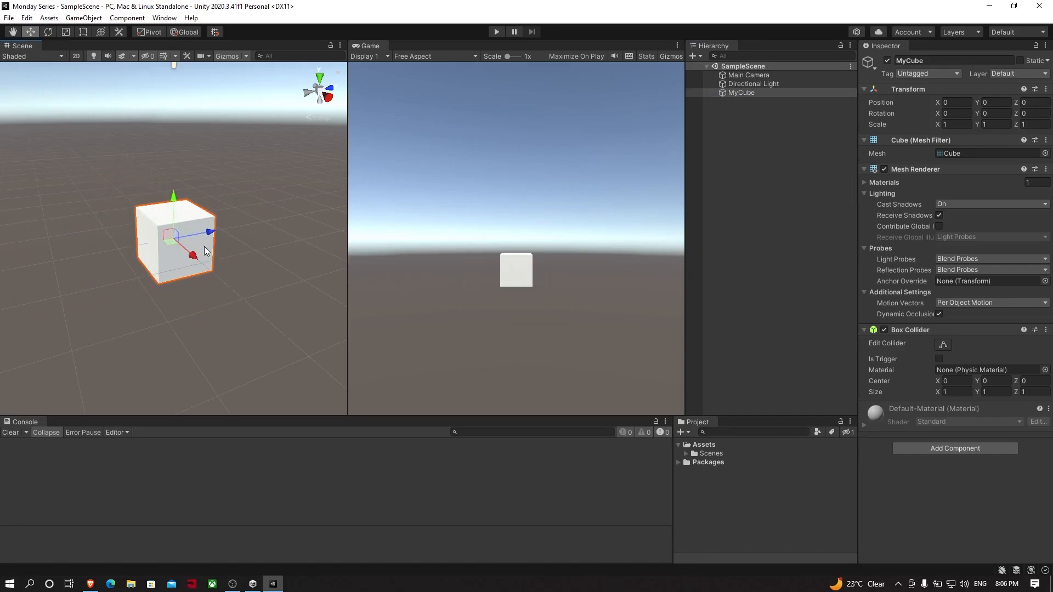